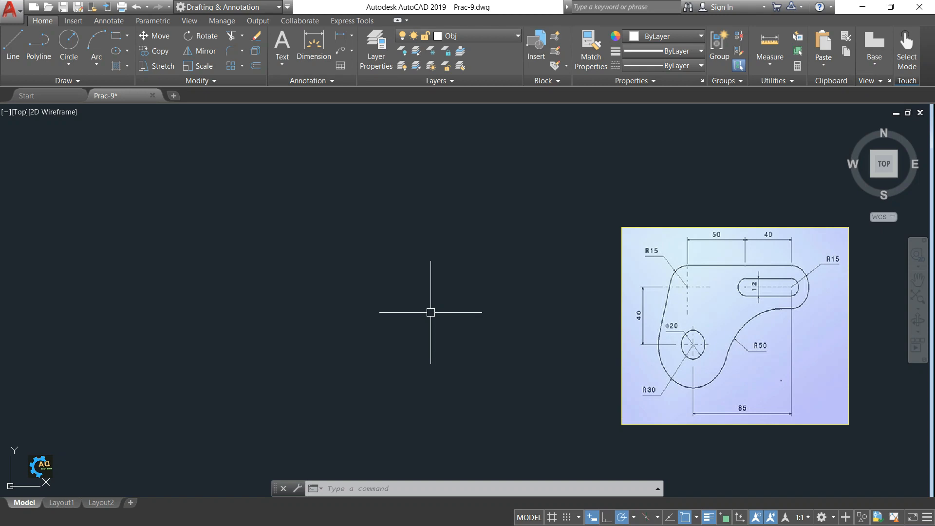
- Examine the reference drawing's outline, slot, hole, radii and spacing dimensions
{"action": "mouse_move", "coordinate": [599, 273]}
{"action": "middle_mouse_down"}
{"action": "mouse_move", "coordinate": [584, 268]}
{"action": "mouse_move", "coordinate": [569, 222]}
{"action": "middle_mouse_up"}
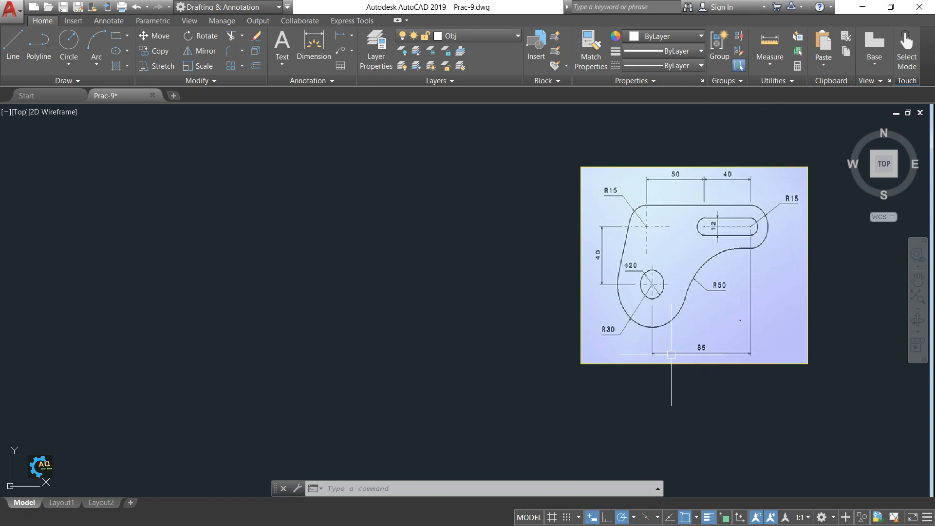
{"action": "middle_click_drag", "start_coordinate": [593, 251], "coordinate": [580, 294]}
{"action": "scroll", "coordinate": [688, 262], "scroll_direction": "up", "scroll_amount": 4}
{"action": "scroll", "coordinate": [513, 199], "scroll_direction": "down", "scroll_amount": 2}
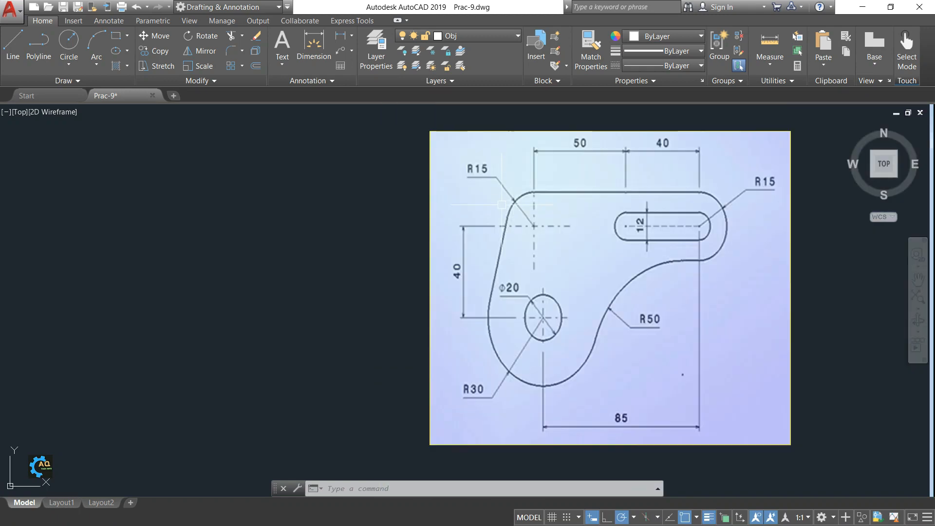
{"action": "middle_click_drag", "start_coordinate": [544, 316], "coordinate": [584, 318]}
{"action": "middle_click_drag", "start_coordinate": [424, 203], "coordinate": [474, 203]}
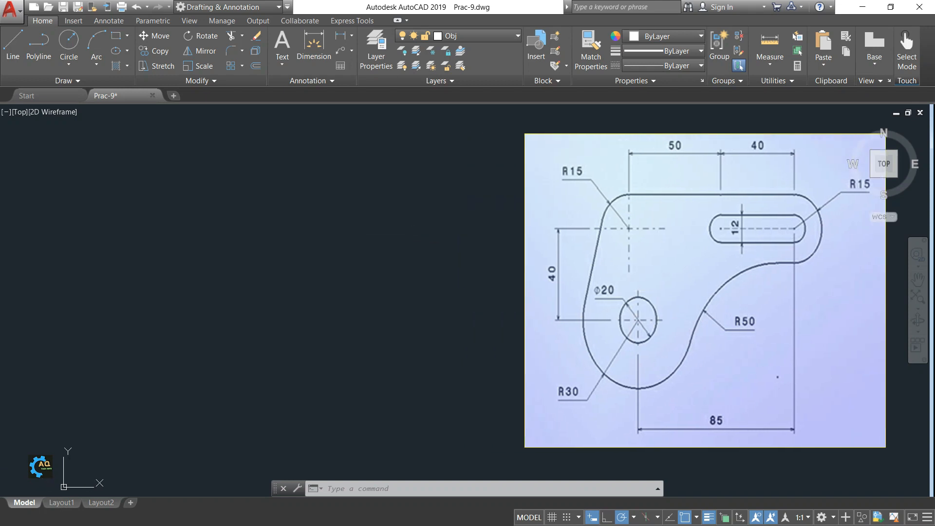
{"action": "middle_click_drag", "start_coordinate": [405, 261], "coordinate": [416, 242]}
{"action": "middle_click_drag", "start_coordinate": [591, 217], "coordinate": [547, 244]}
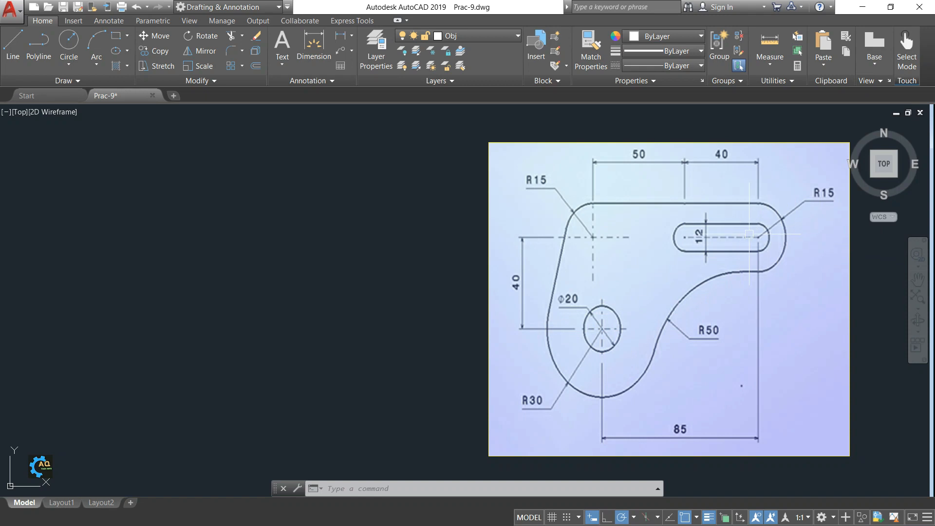
{"action": "scroll", "coordinate": [749, 234], "scroll_direction": "up", "scroll_amount": 2}
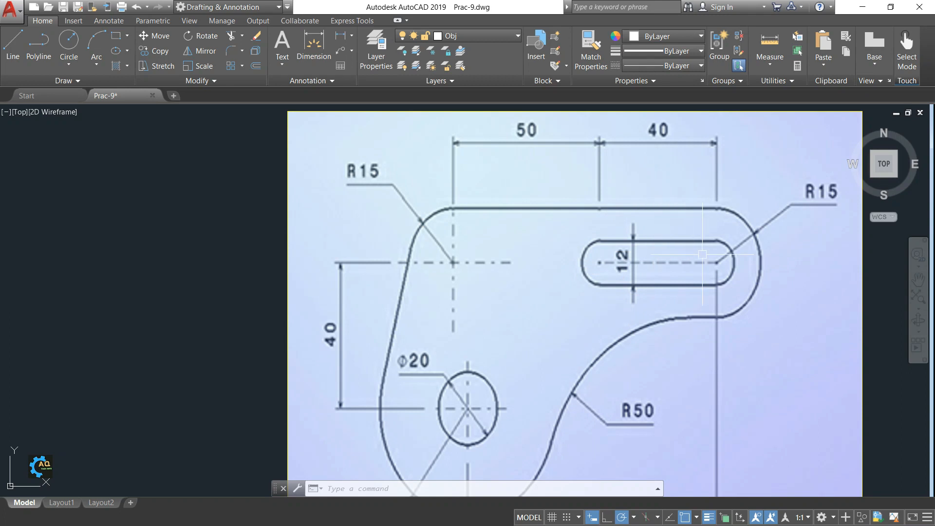
{"action": "scroll", "coordinate": [609, 241], "scroll_direction": "down", "scroll_amount": 3}
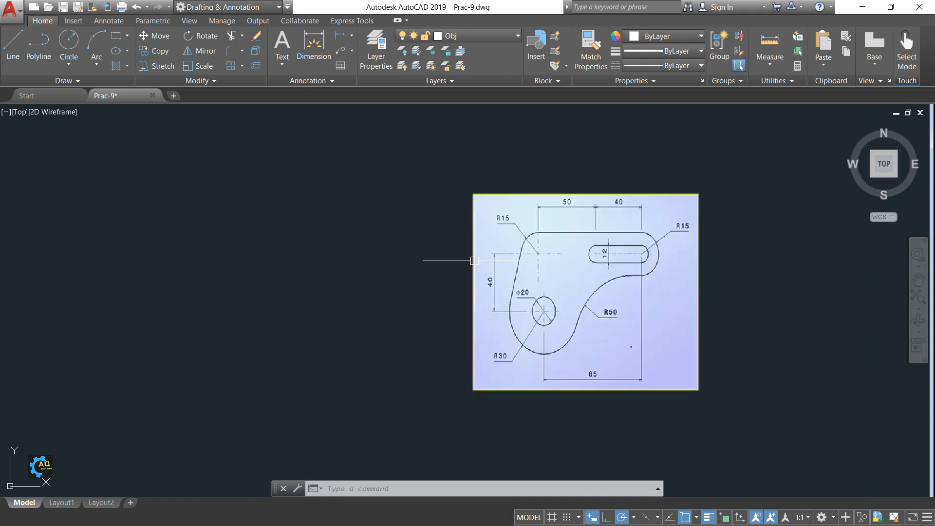
- Draw a horizontal line 40 units long in the empty area beside the reference image, with Ortho mode on
{"action": "middle_click_drag", "start_coordinate": [434, 257], "coordinate": [549, 249]}
{"action": "type", "text": "l"}
{"action": "key", "text": "Return"}
{"action": "left_click", "coordinate": [484, 238]}
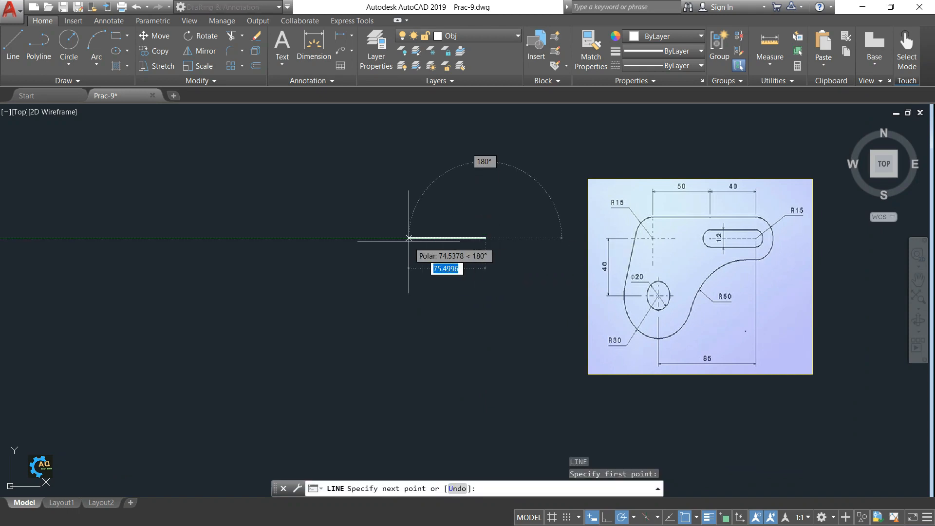
{"action": "left_click", "coordinate": [606, 518]}
{"action": "type", "text": "40"}
{"action": "key", "text": "Return"}
{"action": "key", "text": "Escape"}
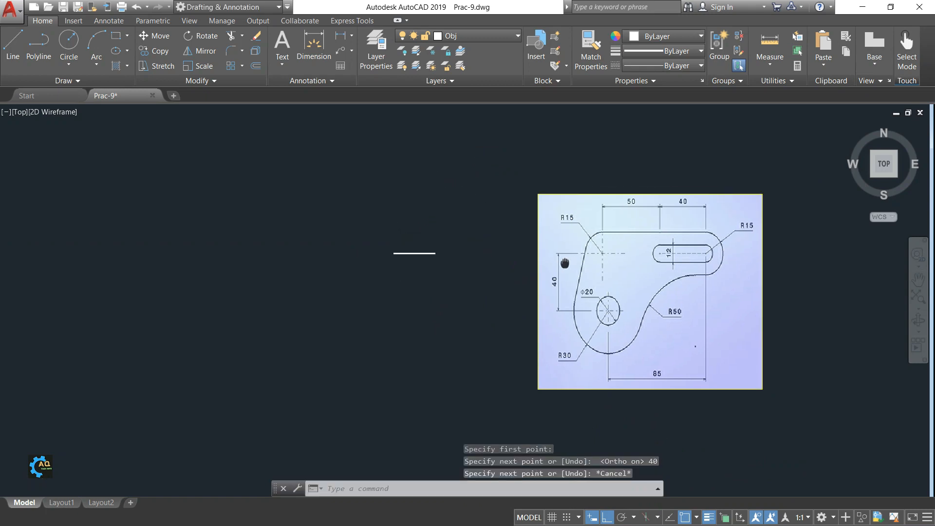
- Offset the horizontal line 12 units downward to form the slot's second straight edge
{"action": "scroll", "coordinate": [731, 237], "scroll_direction": "up", "scroll_amount": 5}
{"action": "scroll", "coordinate": [650, 287], "scroll_direction": "down", "scroll_amount": 5}
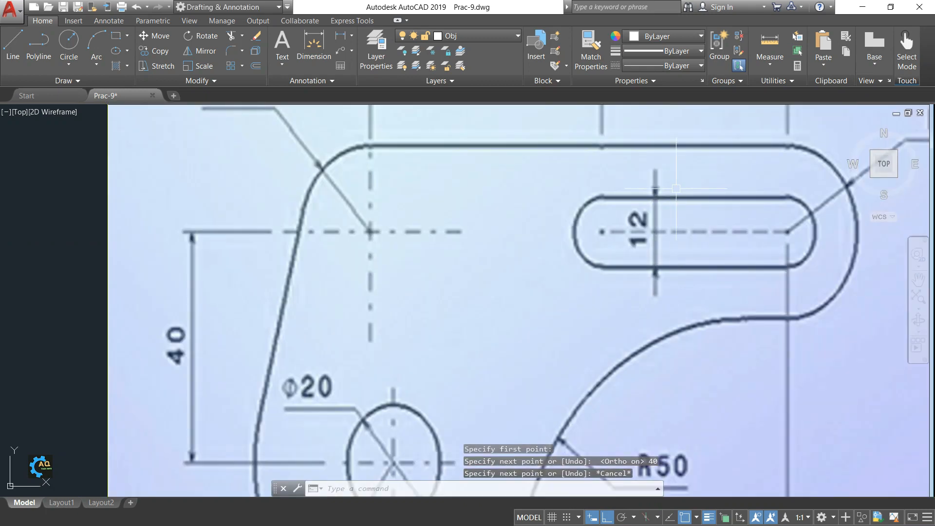
{"action": "middle_click_drag", "start_coordinate": [317, 246], "coordinate": [347, 252]}
{"action": "type", "text": "o"}
{"action": "key", "text": "Return"}
{"action": "type", "text": "12"}
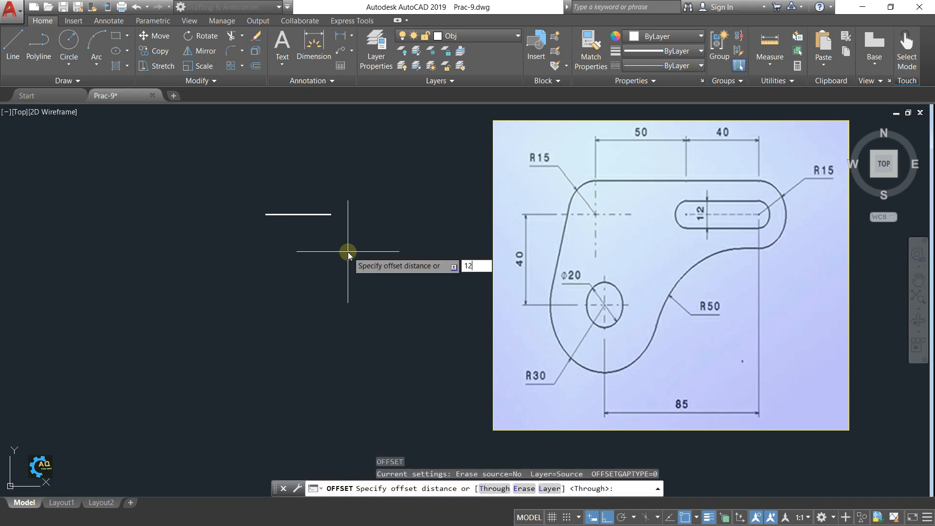
{"action": "key", "text": "Return"}
{"action": "left_click", "coordinate": [294, 218]}
{"action": "left_click", "coordinate": [307, 259]}
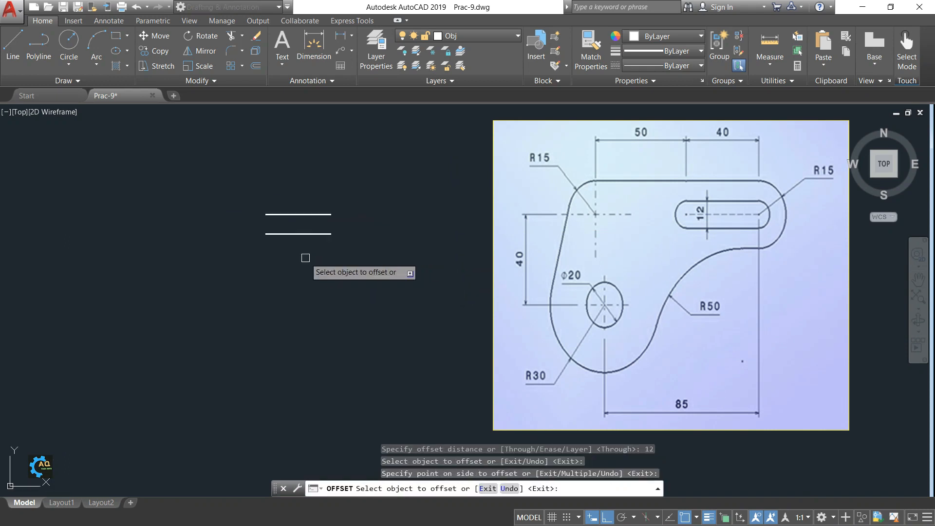
{"action": "key", "text": "Escape"}
- Draw a 2-Point circle between the right endpoints of the two parallel lines
{"action": "scroll", "coordinate": [353, 224], "scroll_direction": "up", "scroll_amount": 2}
{"action": "middle_click_drag", "start_coordinate": [351, 230], "coordinate": [344, 252]}
{"action": "left_click", "coordinate": [69, 64]}
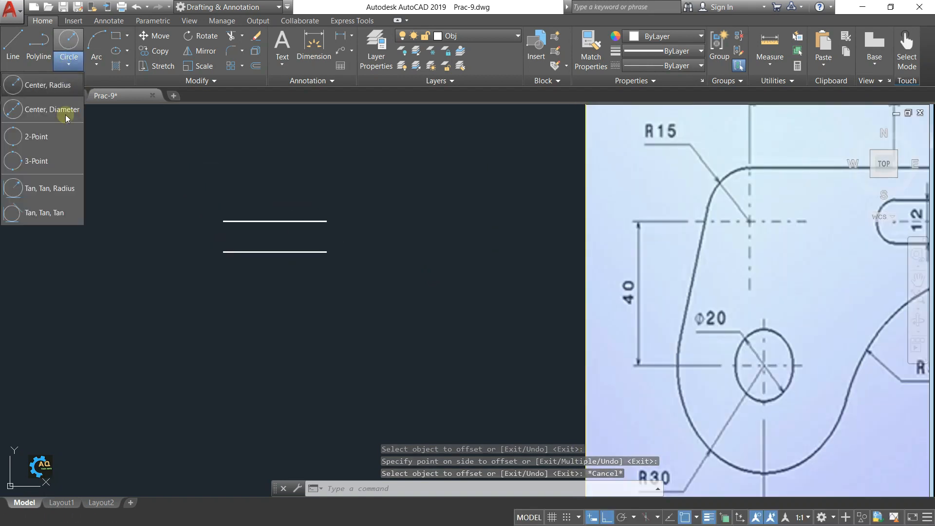
{"action": "left_click", "coordinate": [43, 136]}
{"action": "left_click", "coordinate": [326, 252]}
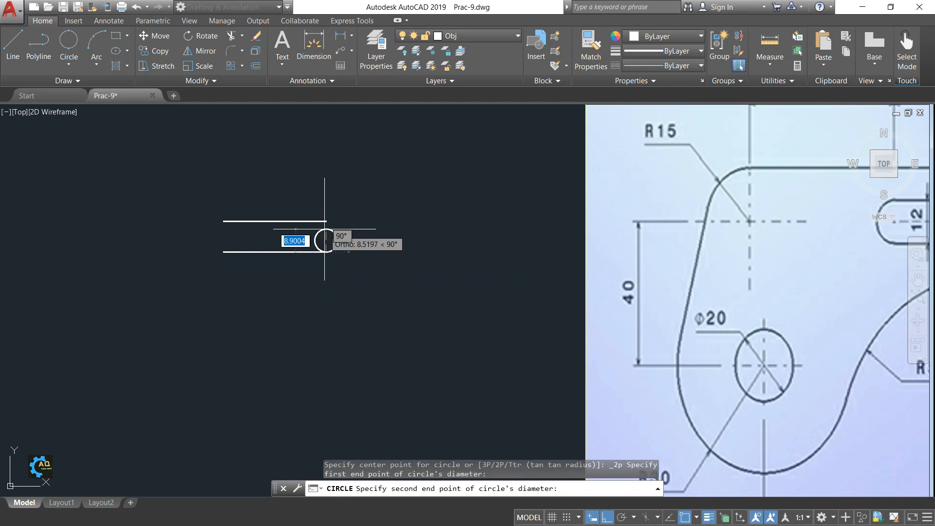
{"action": "left_click", "coordinate": [326, 221]}
{"action": "key", "text": "Return"}
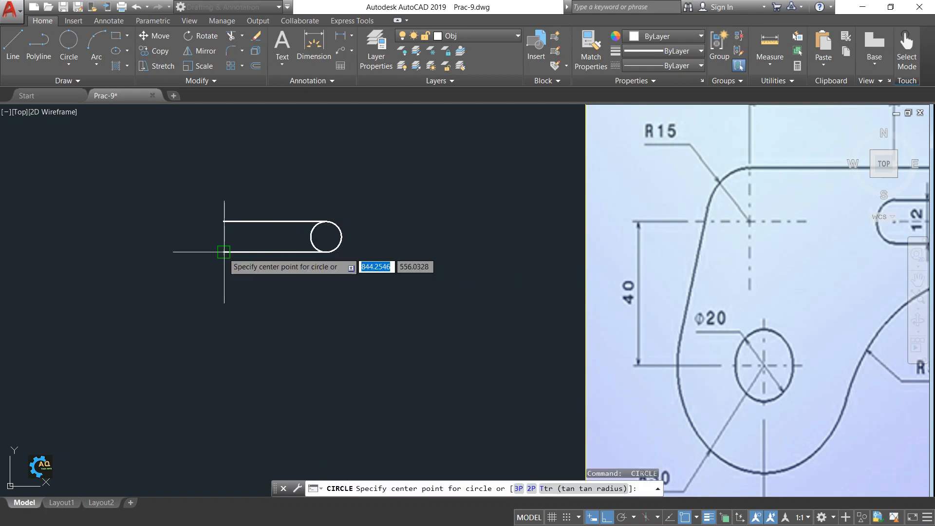
{"action": "left_click", "coordinate": [225, 260]}
{"action": "key", "text": "Escape"}
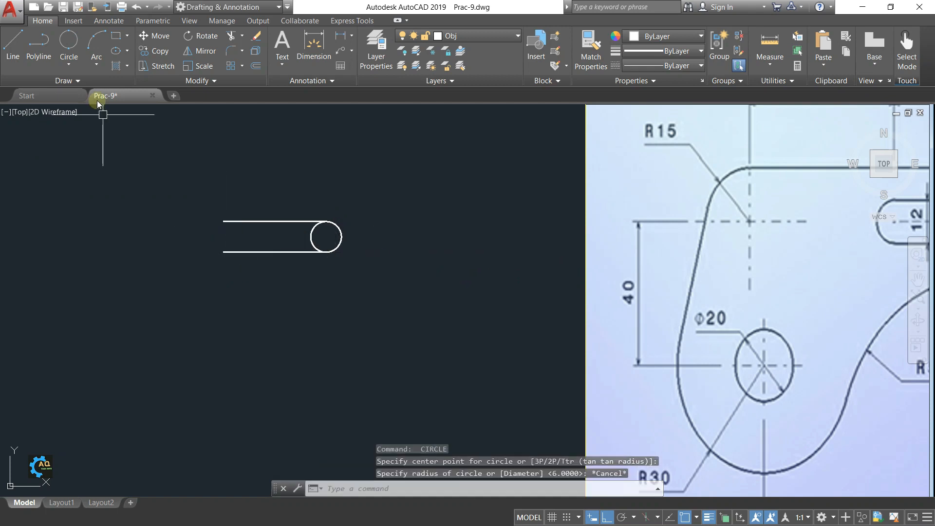
- Draw a 2-Point circle between the left endpoints of the two parallel lines
{"action": "left_click", "coordinate": [69, 41]}
{"action": "left_click", "coordinate": [223, 251]}
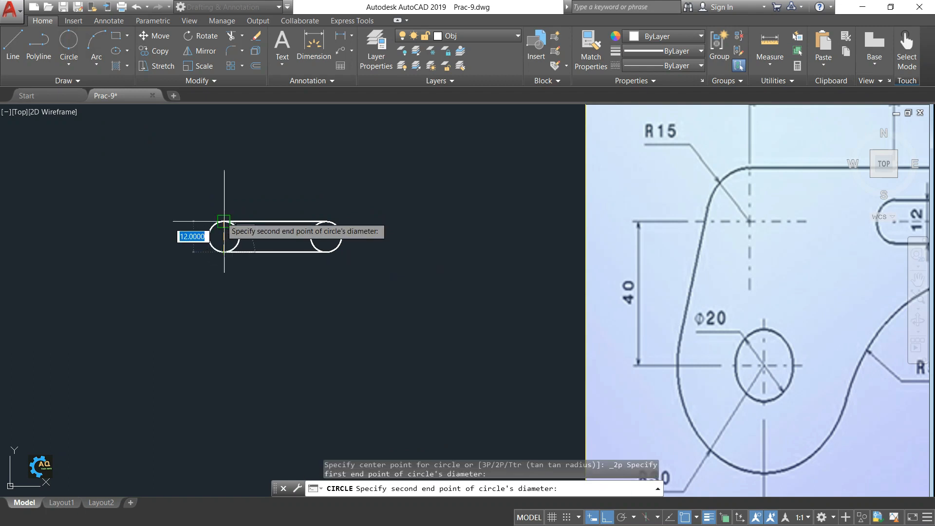
{"action": "left_click", "coordinate": [224, 221]}
{"action": "key", "text": "Escape"}
{"action": "key", "text": "Escape"}
- Trim the inner halves of both end circles to leave a closed slot outline
{"action": "type", "text": "tr"}
{"action": "key", "text": "Return"}
{"action": "key", "text": "Return"}
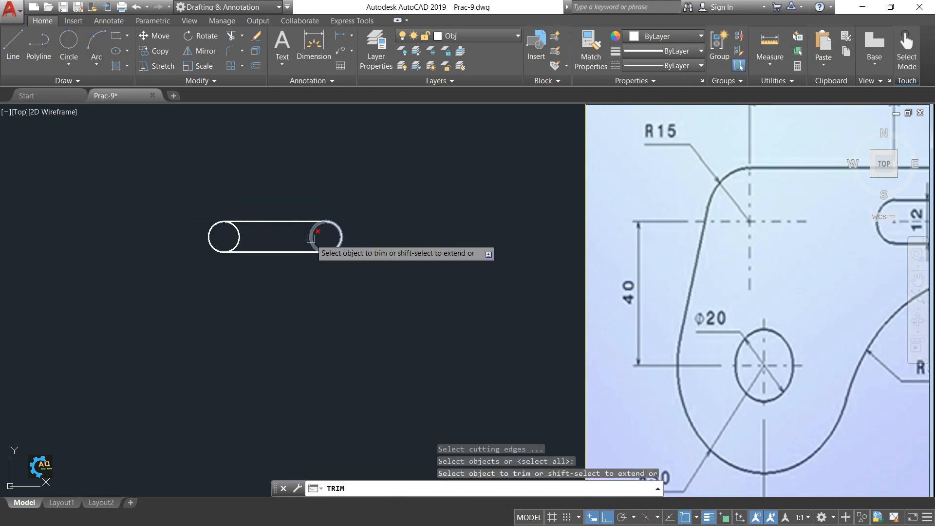
{"action": "left_click", "coordinate": [311, 237]}
{"action": "left_click", "coordinate": [239, 236]}
{"action": "key", "text": "Escape"}
- Draw a vertical line upward from the centre of the slot's left arc
{"action": "scroll", "coordinate": [460, 255], "scroll_direction": "down", "scroll_amount": 2}
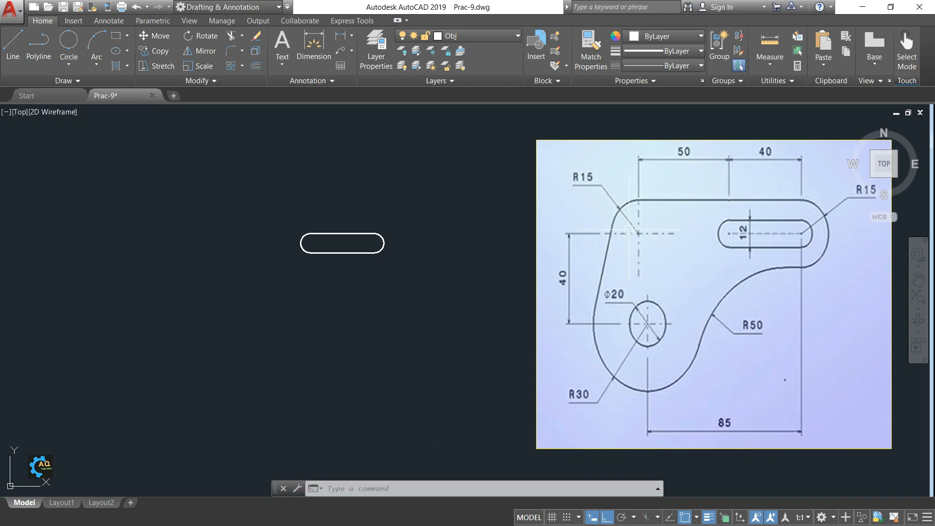
{"action": "middle_click_drag", "start_coordinate": [309, 217], "coordinate": [332, 225]}
{"action": "scroll", "coordinate": [338, 249], "scroll_direction": "up", "scroll_amount": 2}
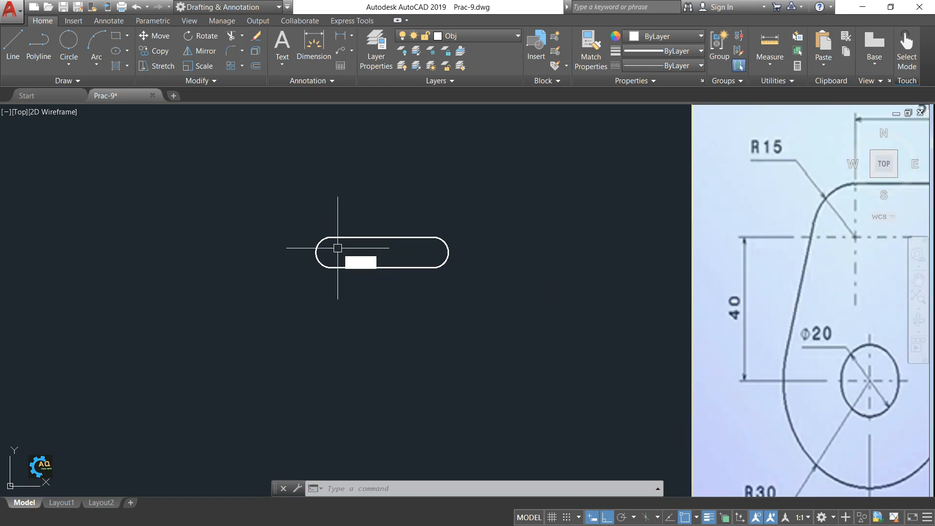
{"action": "type", "text": "l"}
{"action": "key", "text": "Return"}
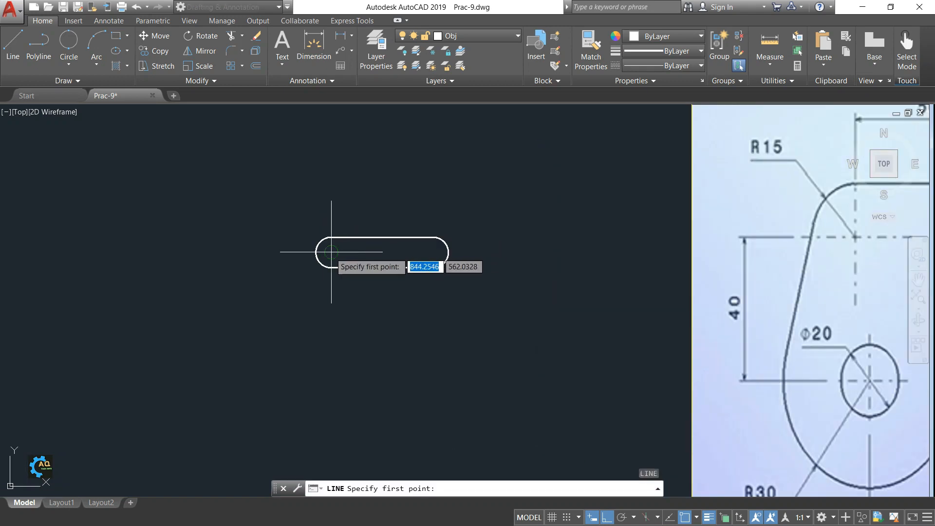
{"action": "left_click", "coordinate": [331, 251]}
{"action": "left_click", "coordinate": [362, 145]}
{"action": "key", "text": "Escape"}
{"action": "key", "text": "Escape"}
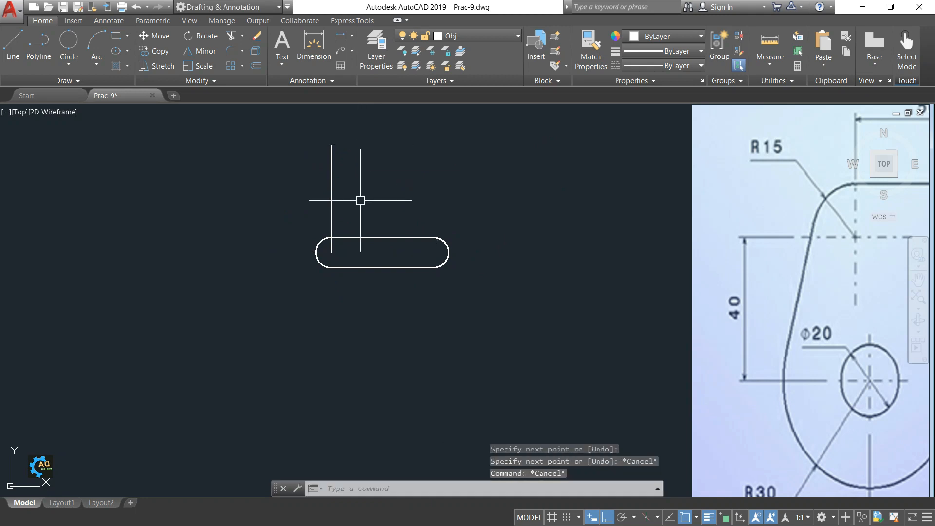
- Offset the vertical line at the slot's left arc centre 50 units to the left
{"action": "type", "text": "o"}
{"action": "key", "text": "Return"}
{"action": "type", "text": "50"}
{"action": "key", "text": "Return"}
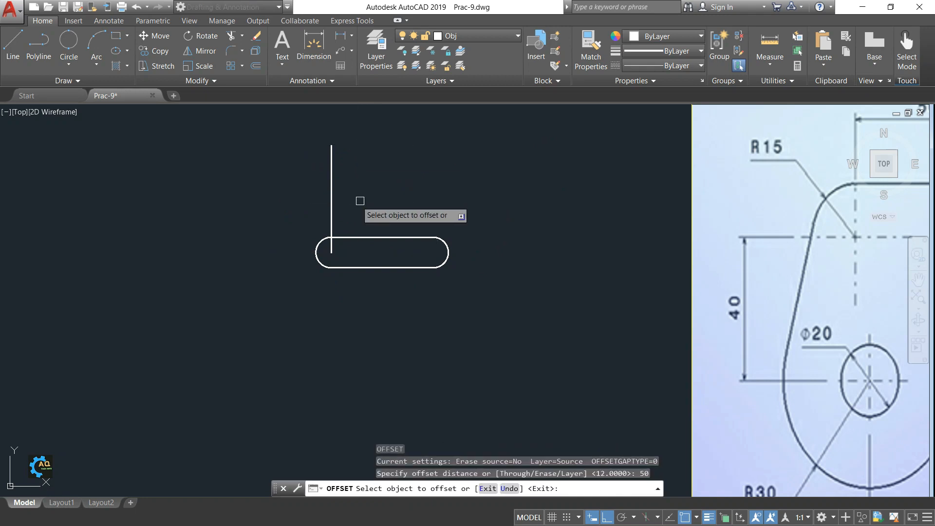
{"action": "left_click", "coordinate": [331, 196]}
{"action": "left_click", "coordinate": [160, 217]}
{"action": "key", "text": "Escape"}
{"action": "middle_click_drag", "start_coordinate": [217, 218], "coordinate": [254, 214]}
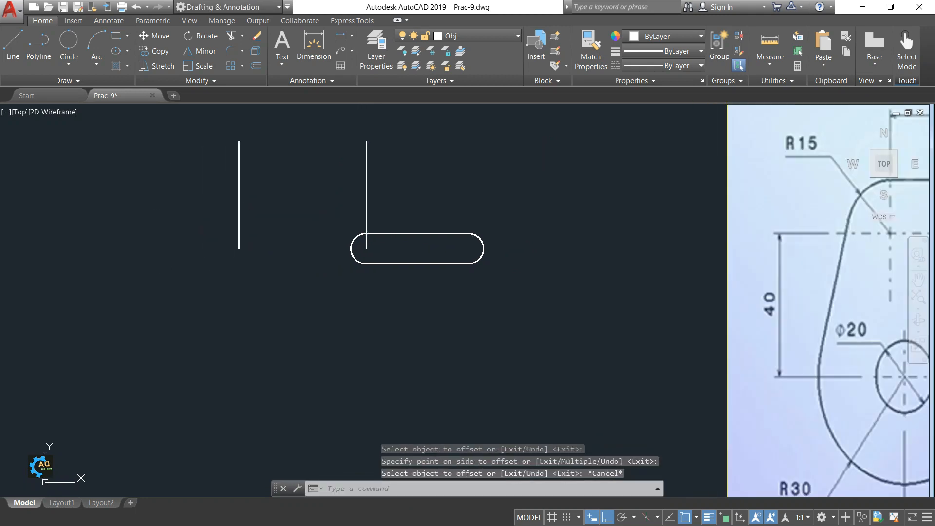
- Draw a vertical line downward from the centre of the slot's right arc
{"action": "scroll", "coordinate": [258, 216], "scroll_direction": "down", "scroll_amount": 2}
{"action": "middle_click_drag", "start_coordinate": [449, 252], "coordinate": [441, 236]}
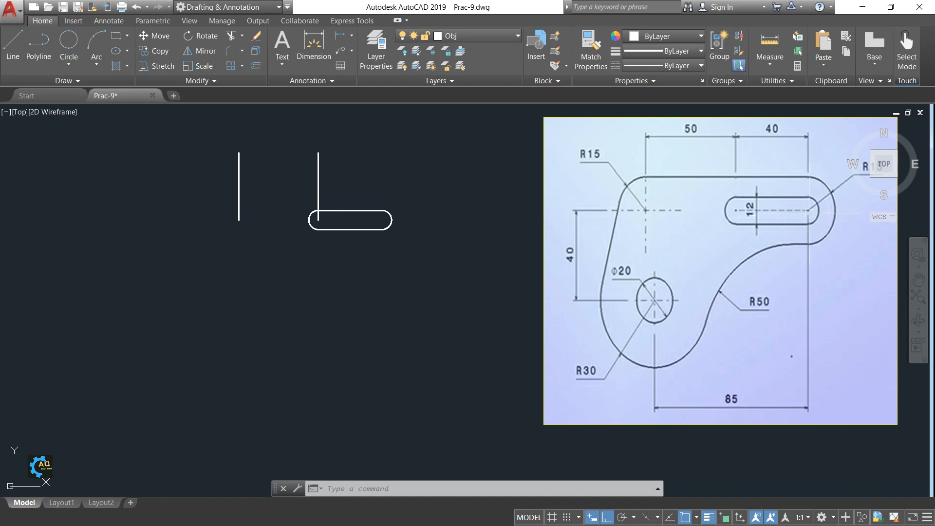
{"action": "mouse_move", "coordinate": [810, 213]}
{"action": "middle_mouse_down"}
{"action": "mouse_move", "coordinate": [782, 232]}
{"action": "mouse_move", "coordinate": [752, 219]}
{"action": "mouse_move", "coordinate": [757, 202]}
{"action": "middle_mouse_up"}
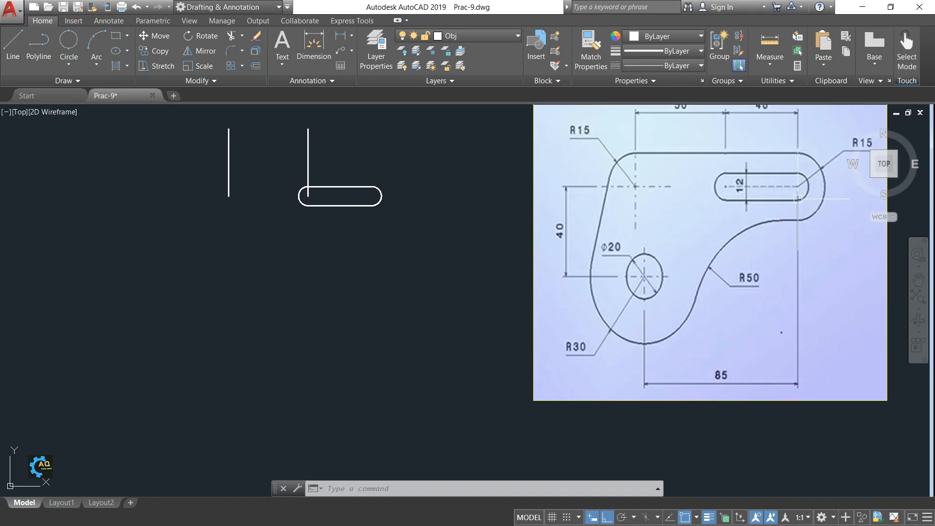
{"action": "middle_click_drag", "start_coordinate": [505, 298], "coordinate": [566, 292]}
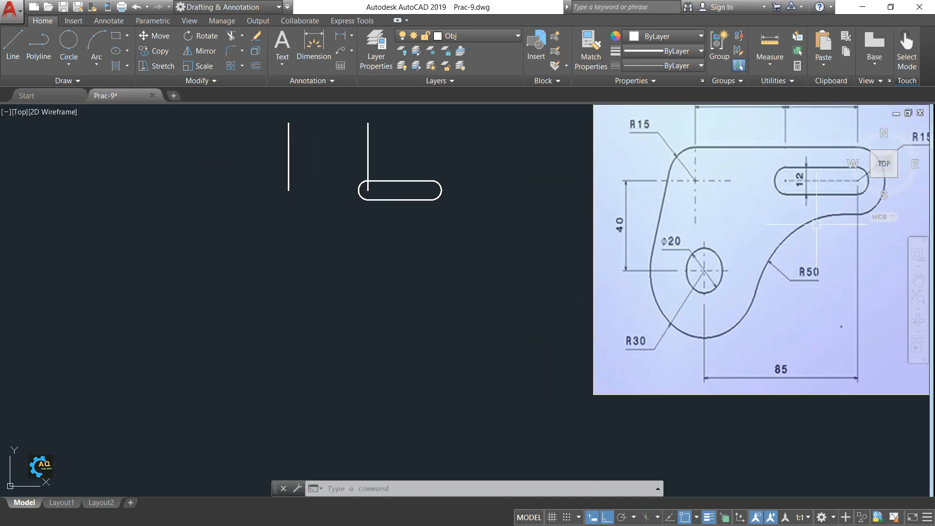
{"action": "middle_click_drag", "start_coordinate": [269, 317], "coordinate": [271, 322]}
{"action": "type", "text": "l"}
{"action": "key", "text": "Return"}
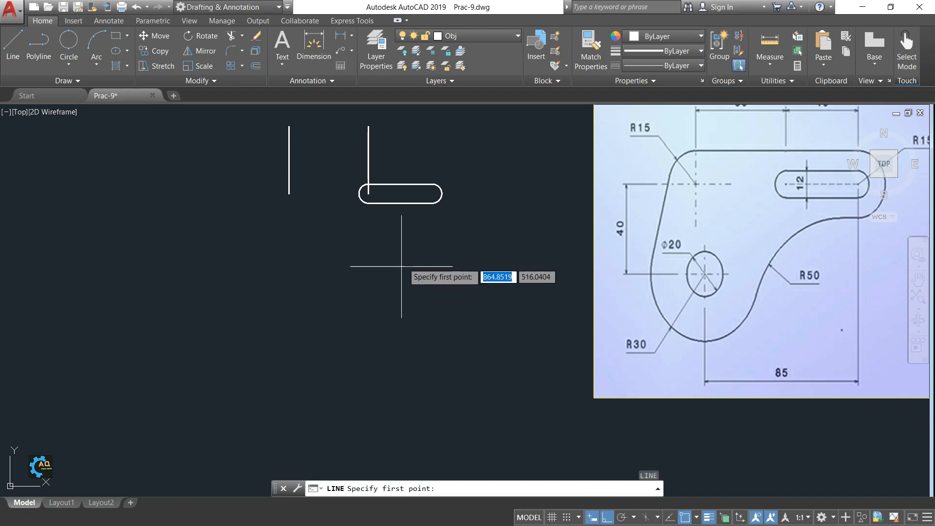
{"action": "left_click", "coordinate": [432, 193]}
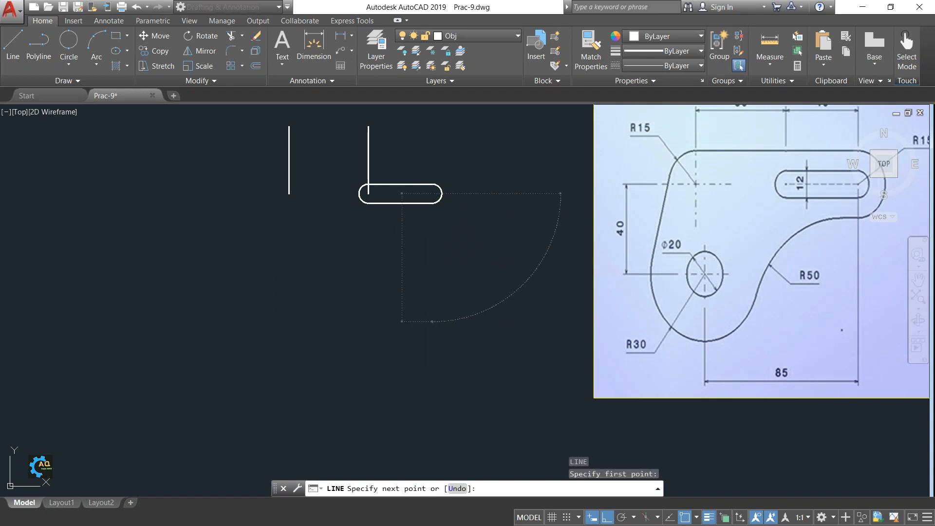
{"action": "left_click", "coordinate": [467, 322]}
{"action": "key", "text": "Escape"}
{"action": "key", "text": "Escape"}
- Offset the vertical line below the slot's right arc centre 85 units to the left
{"action": "type", "text": "o"}
{"action": "key", "text": "Return"}
{"action": "type", "text": "85"}
{"action": "key", "text": "Return"}
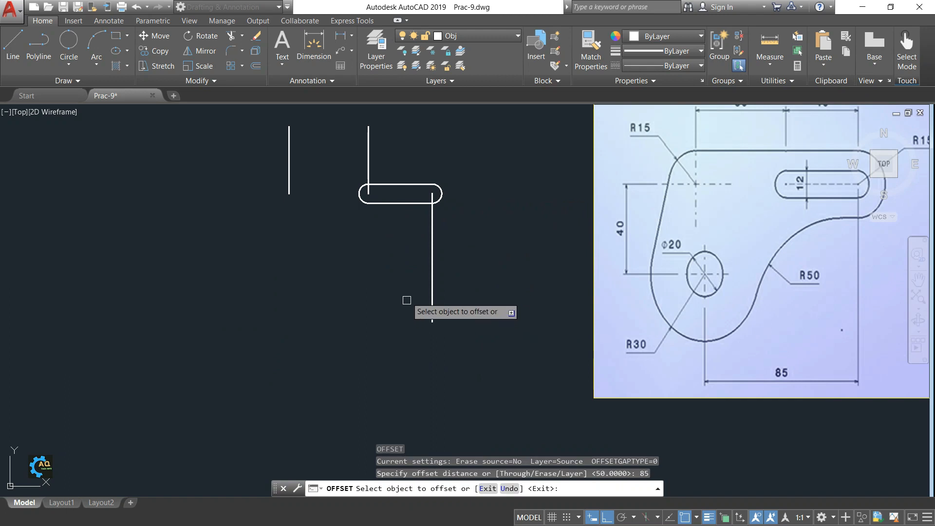
{"action": "left_click", "coordinate": [431, 282]}
{"action": "left_click", "coordinate": [298, 309]}
{"action": "key", "text": "Escape"}
{"action": "middle_click_drag", "start_coordinate": [330, 309], "coordinate": [367, 309]}
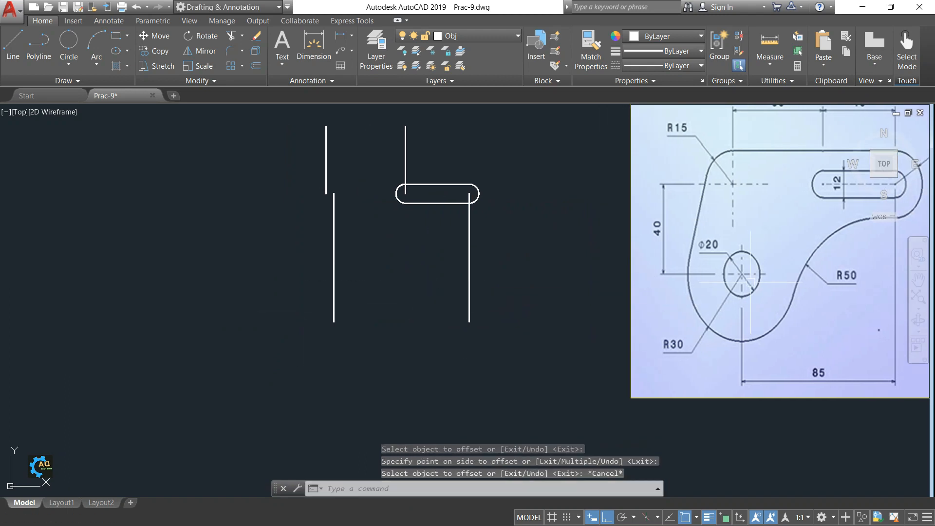
- Compare the construction lines with the reference drawing and turn polar tracking off
{"action": "middle_click_drag", "start_coordinate": [368, 255], "coordinate": [339, 295]}
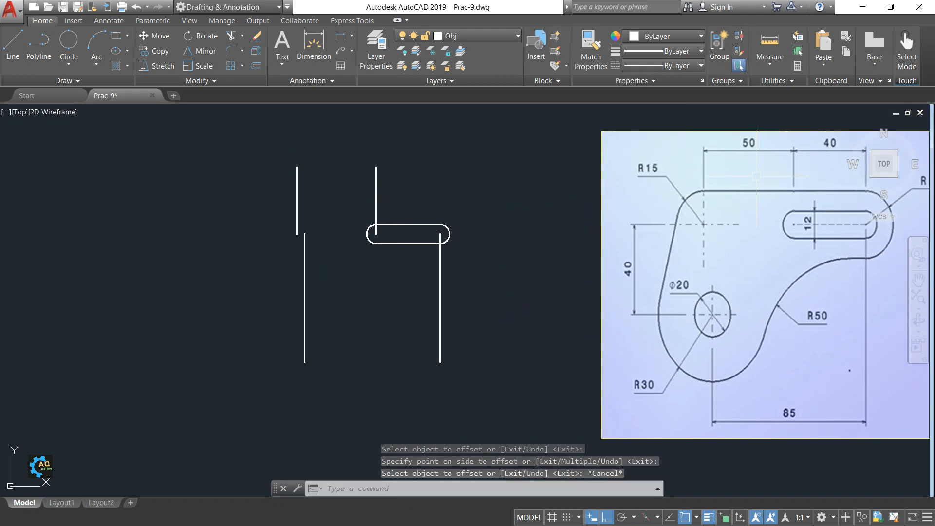
{"action": "middle_click_drag", "start_coordinate": [772, 216], "coordinate": [726, 224]}
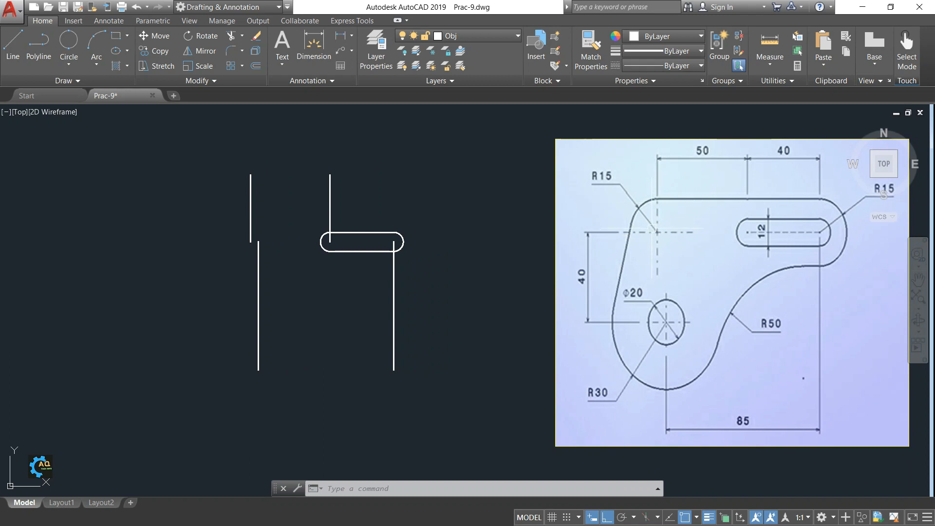
{"action": "middle_click_drag", "start_coordinate": [671, 240], "coordinate": [689, 215]}
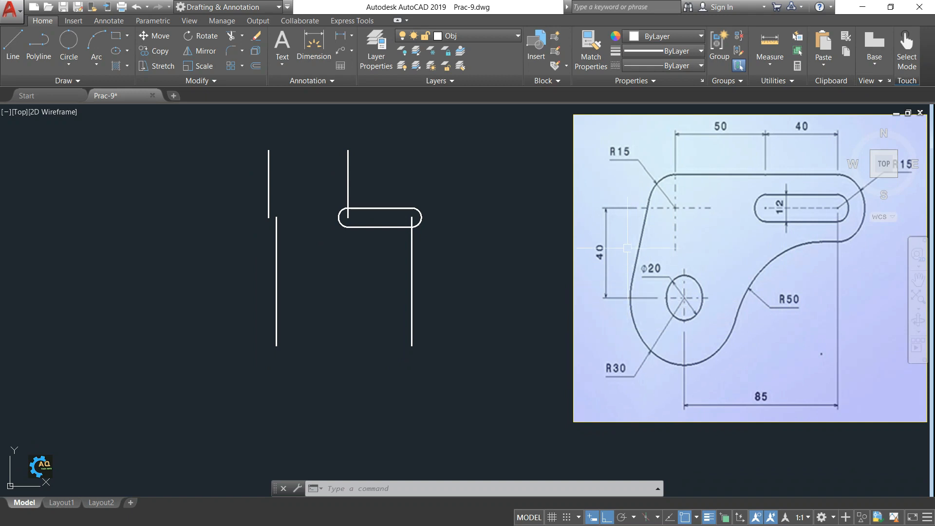
{"action": "middle_click_drag", "start_coordinate": [474, 247], "coordinate": [486, 250]}
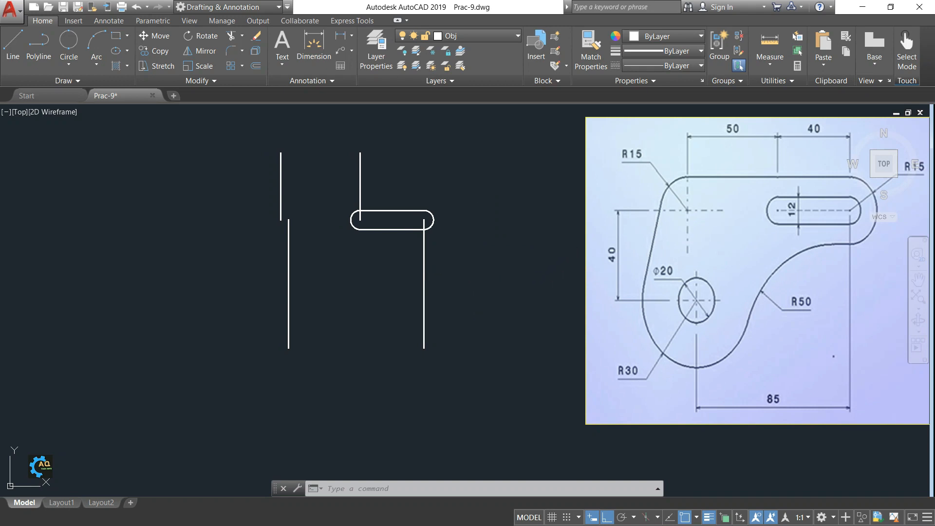
{"action": "key", "text": "F10"}
{"action": "middle_click_drag", "start_coordinate": [504, 259], "coordinate": [445, 277]}
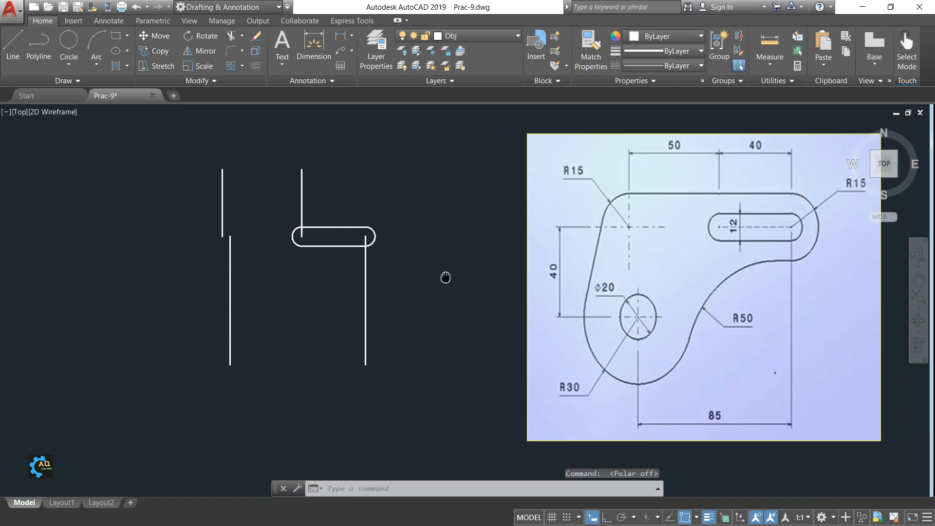
- Draw a horizontal line with ortho mode on from the centre of the slot's left arc leftward past both vertical construction lines
{"action": "scroll", "coordinate": [828, 211], "scroll_direction": "up", "scroll_amount": 2}
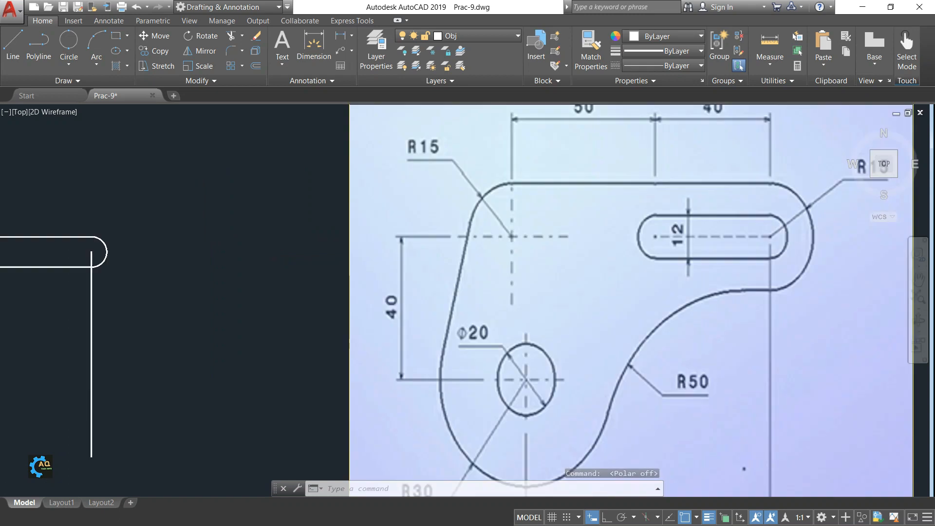
{"action": "scroll", "coordinate": [770, 241], "scroll_direction": "up", "scroll_amount": 2}
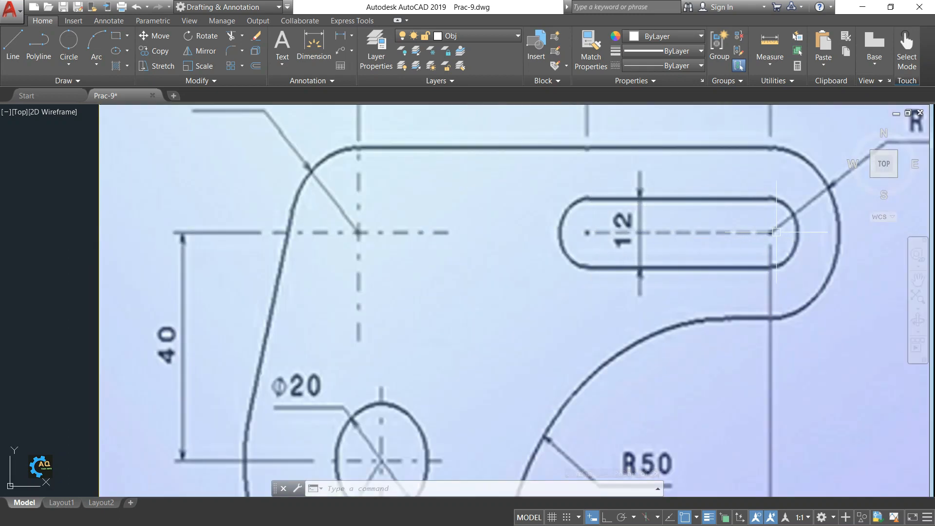
{"action": "middle_click_drag", "start_coordinate": [562, 232], "coordinate": [670, 229]}
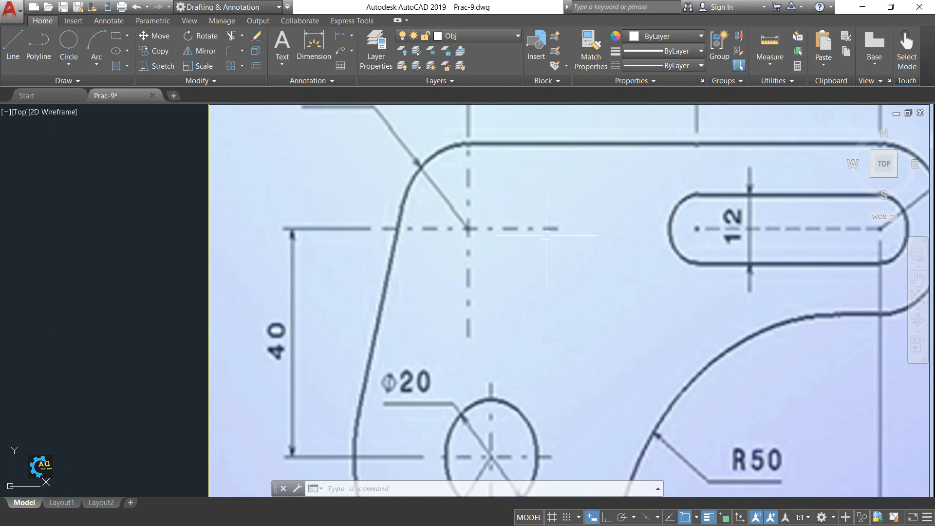
{"action": "scroll", "coordinate": [506, 238], "scroll_direction": "down", "scroll_amount": 4}
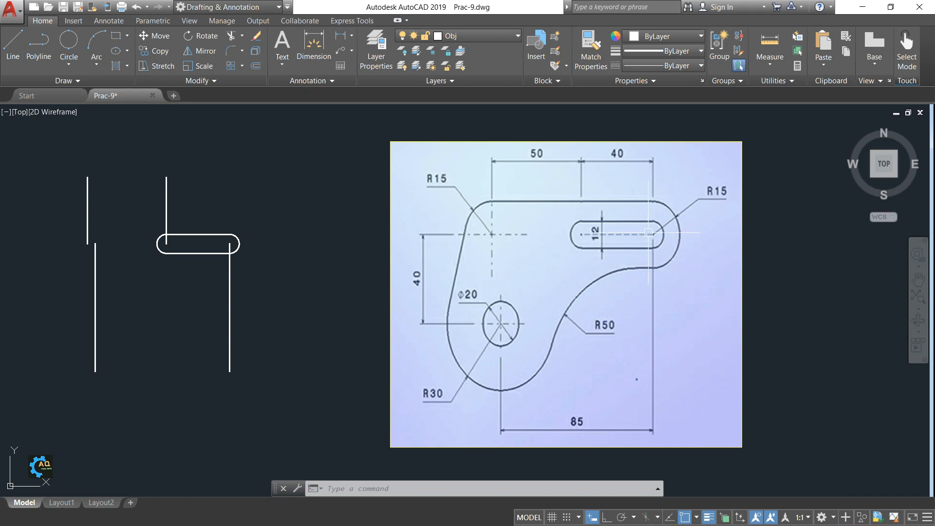
{"action": "middle_click_drag", "start_coordinate": [222, 300], "coordinate": [333, 308]}
{"action": "type", "text": "l"}
{"action": "key", "text": "Return"}
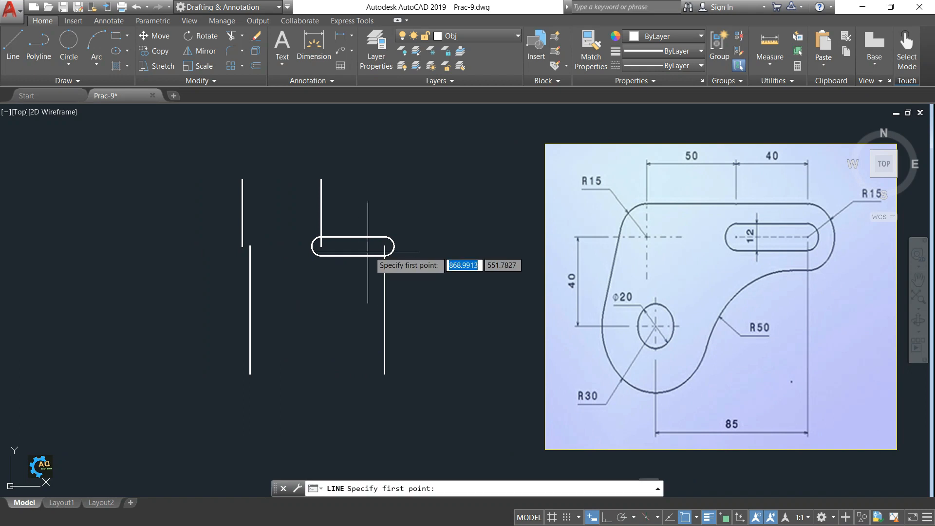
{"action": "left_click", "coordinate": [320, 245]}
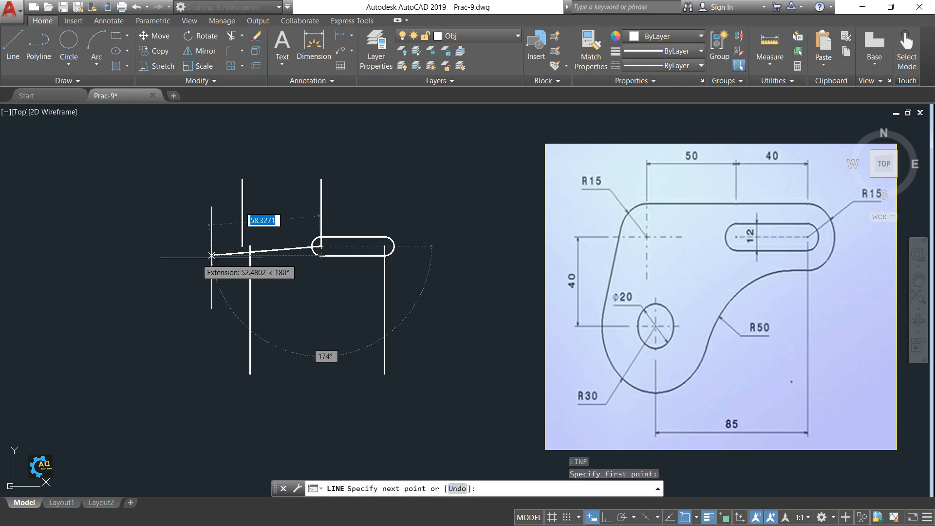
{"action": "left_click", "coordinate": [606, 517]}
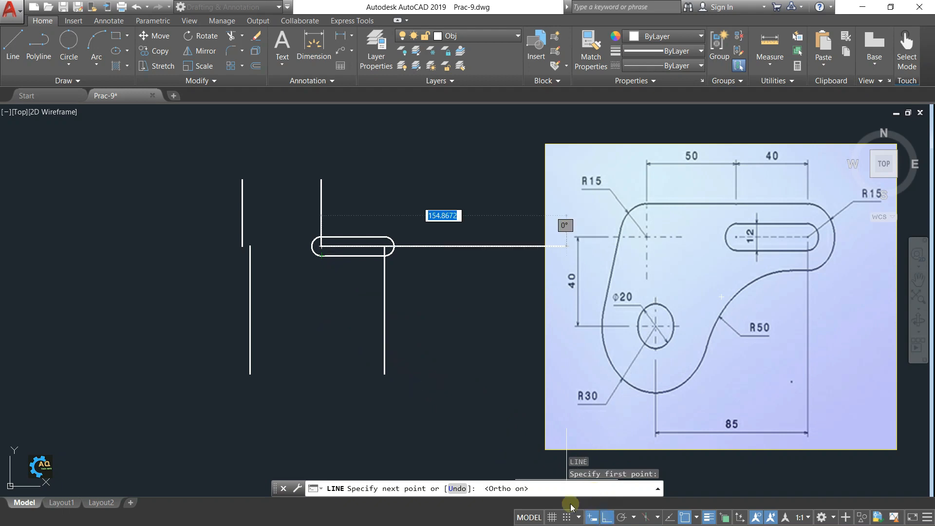
{"action": "left_click", "coordinate": [109, 241]}
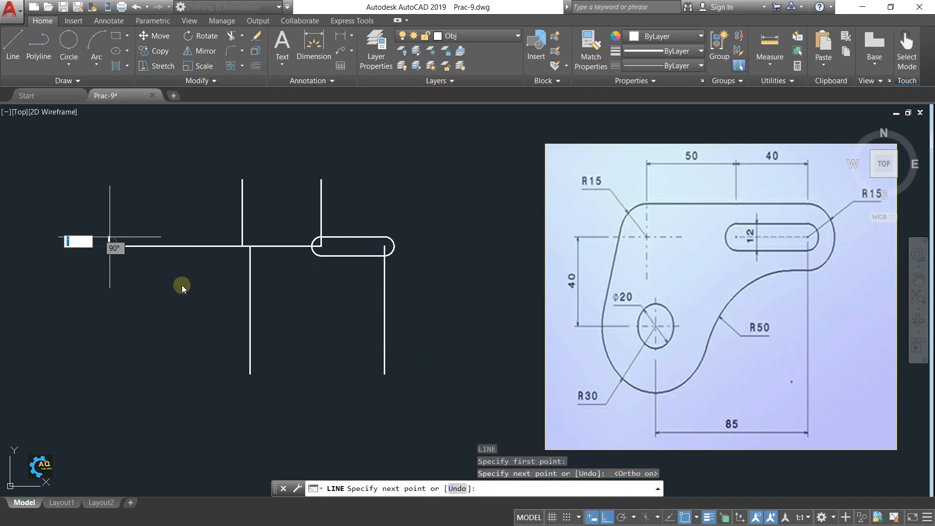
{"action": "key", "text": "Escape"}
{"action": "key", "text": "Escape"}
- Stretch the lower end of the leftmost upper vertical line straight down so it crosses the horizontal construction line
{"action": "middle_click_drag", "start_coordinate": [204, 268], "coordinate": [240, 258]}
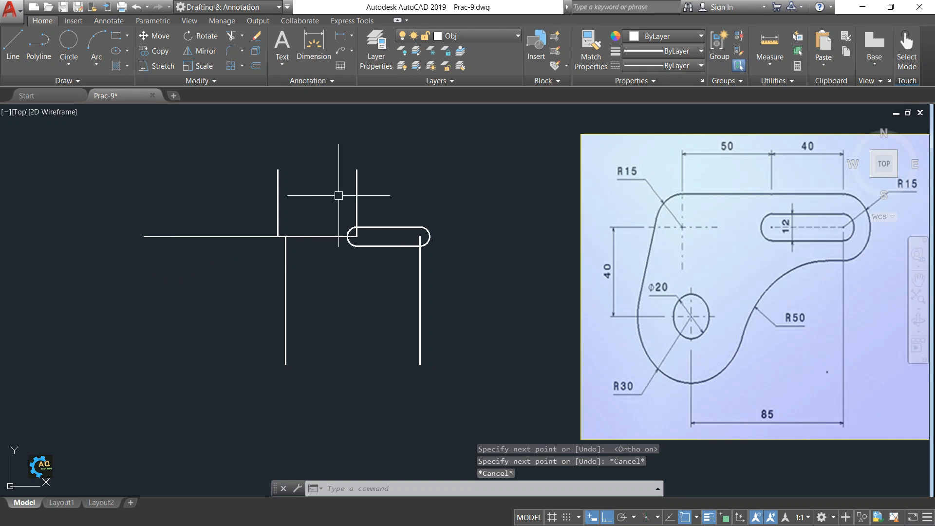
{"action": "scroll", "coordinate": [273, 237], "scroll_direction": "up", "scroll_amount": 8}
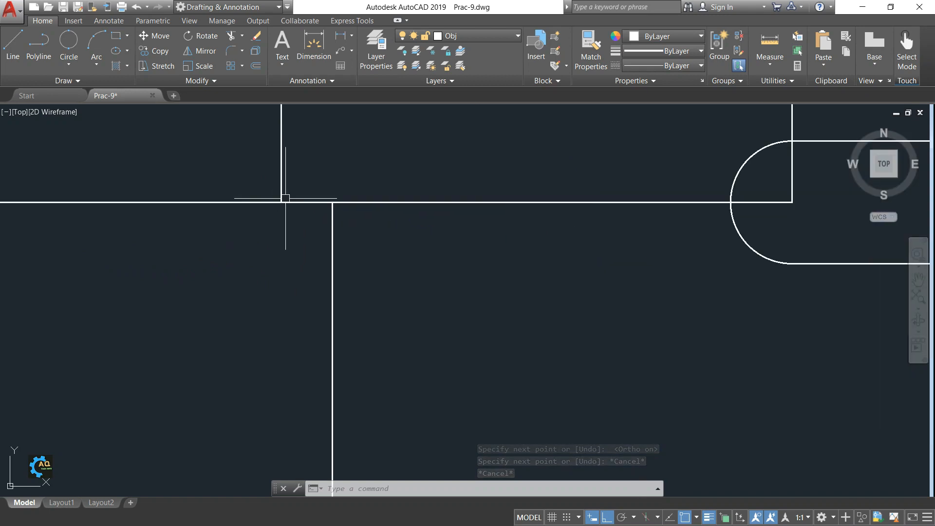
{"action": "left_click", "coordinate": [282, 190]}
{"action": "left_click", "coordinate": [281, 202]}
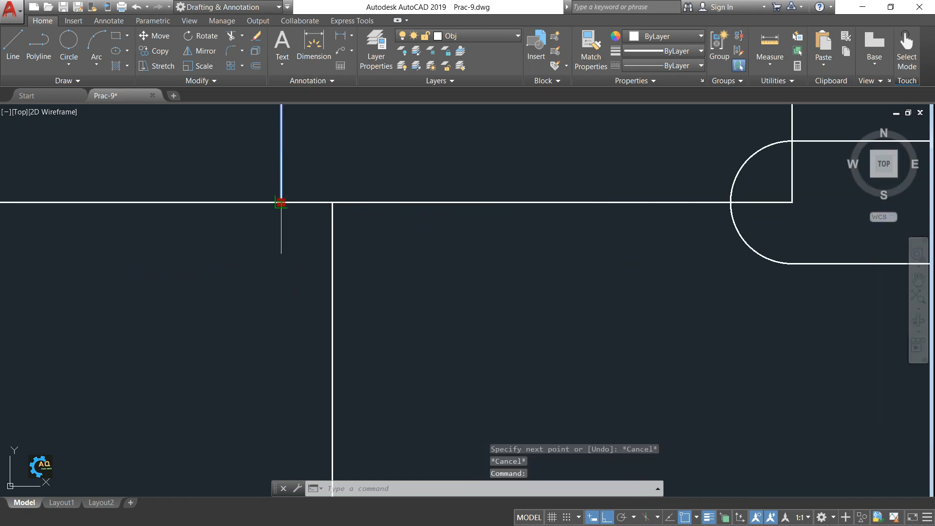
{"action": "left_click", "coordinate": [281, 258]}
{"action": "key", "text": "Escape"}
{"action": "scroll", "coordinate": [482, 277], "scroll_direction": "down", "scroll_amount": 8}
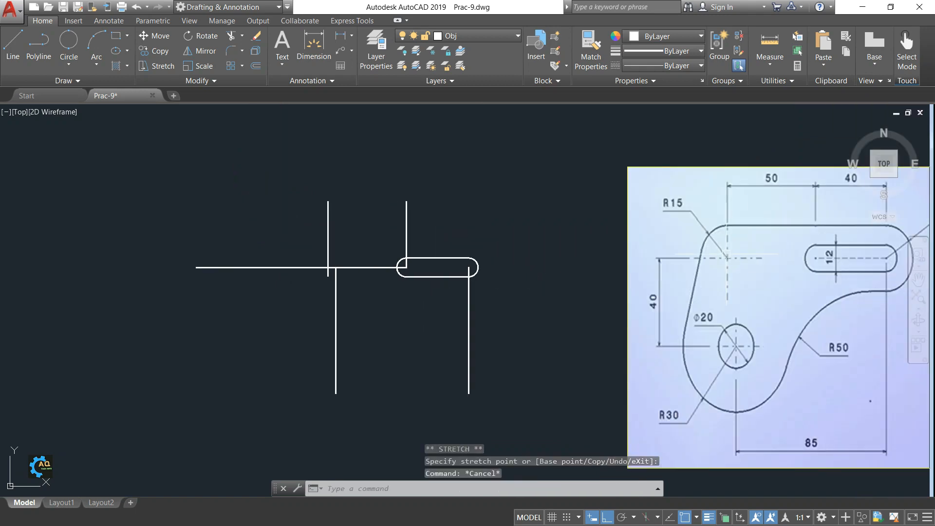
- Draw a circle of radius 15 centred where the leftmost upper vertical line crosses the horizontal construction line
{"action": "scroll", "coordinate": [705, 238], "scroll_direction": "up", "scroll_amount": 2}
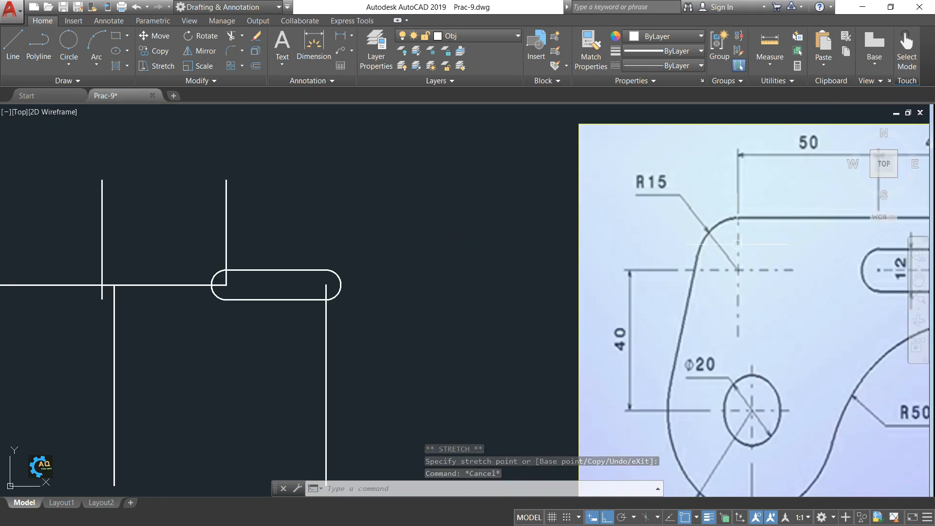
{"action": "scroll", "coordinate": [328, 264], "scroll_direction": "down", "scroll_amount": 2}
{"action": "middle_click_drag", "start_coordinate": [261, 276], "coordinate": [280, 275]}
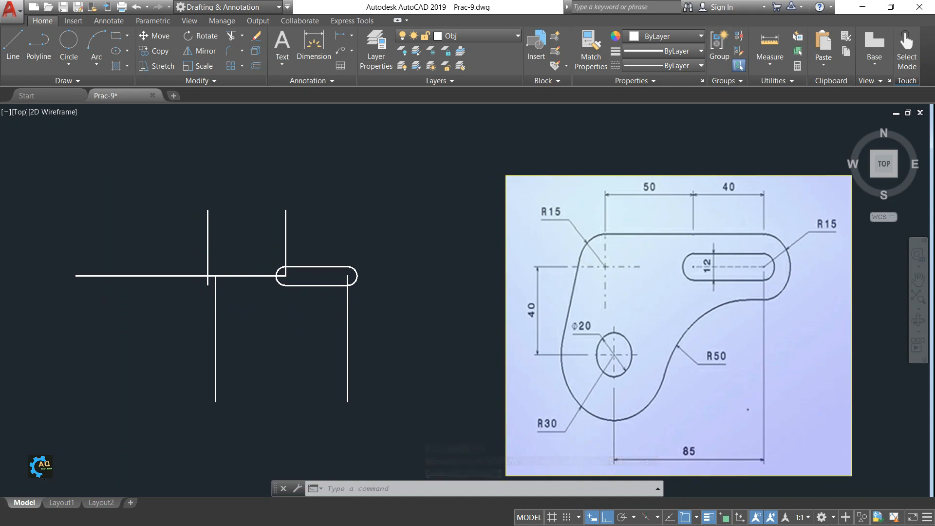
{"action": "scroll", "coordinate": [603, 263], "scroll_direction": "up", "scroll_amount": 4}
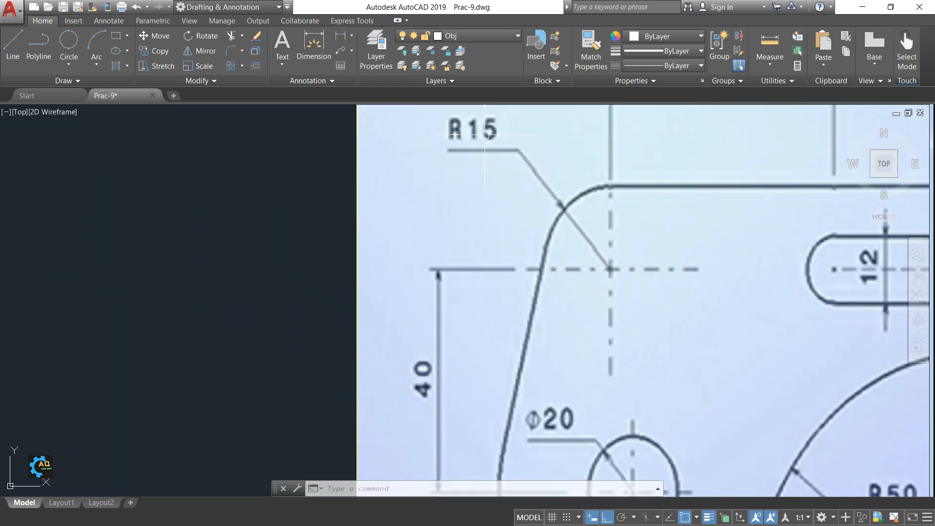
{"action": "scroll", "coordinate": [485, 134], "scroll_direction": "down", "scroll_amount": 4}
{"action": "scroll", "coordinate": [351, 232], "scroll_direction": "down", "scroll_amount": 2}
{"action": "scroll", "coordinate": [203, 233], "scroll_direction": "up", "scroll_amount": 2}
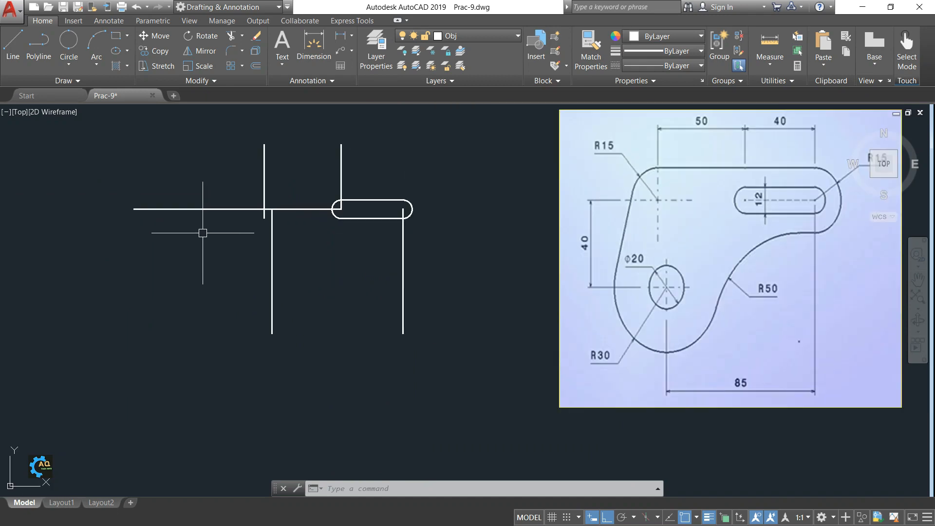
{"action": "type", "text": "c"}
{"action": "key", "text": "Return"}
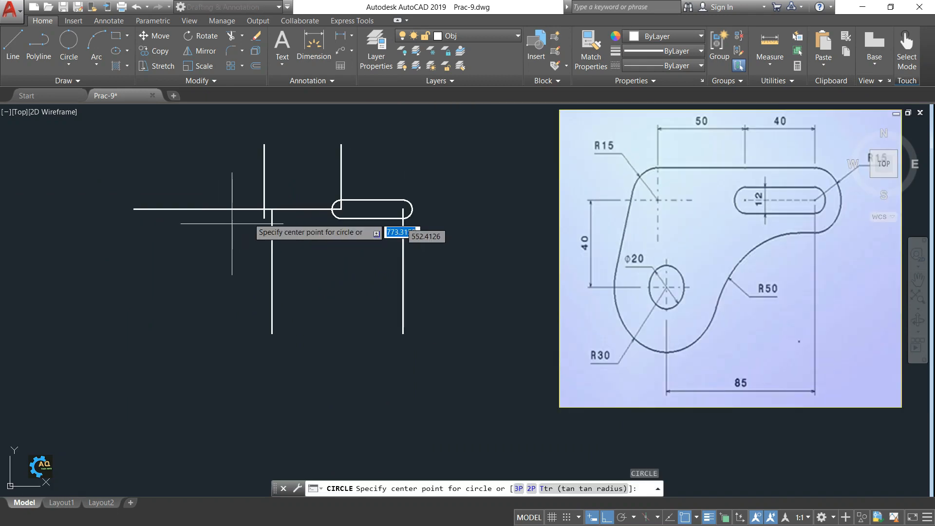
{"action": "left_click", "coordinate": [264, 209]}
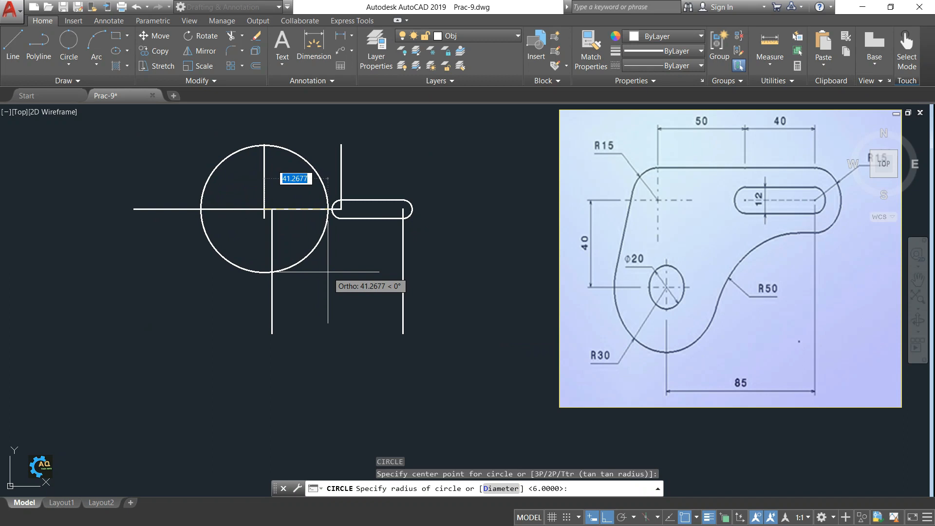
{"action": "type", "text": "15"}
{"action": "key", "text": "Return"}
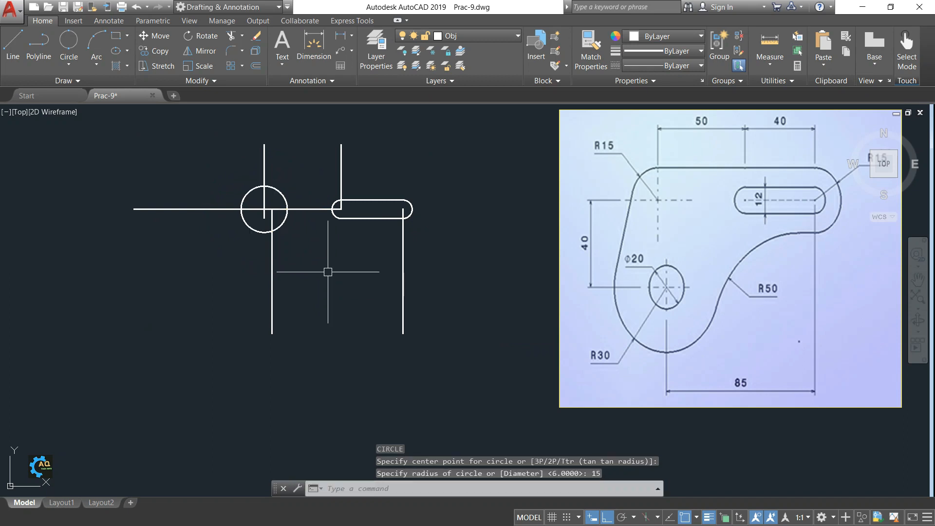
- Draw a circle of radius 15 centred on the slot's right arc centre
{"action": "middle_click_drag", "start_coordinate": [362, 261], "coordinate": [317, 271]}
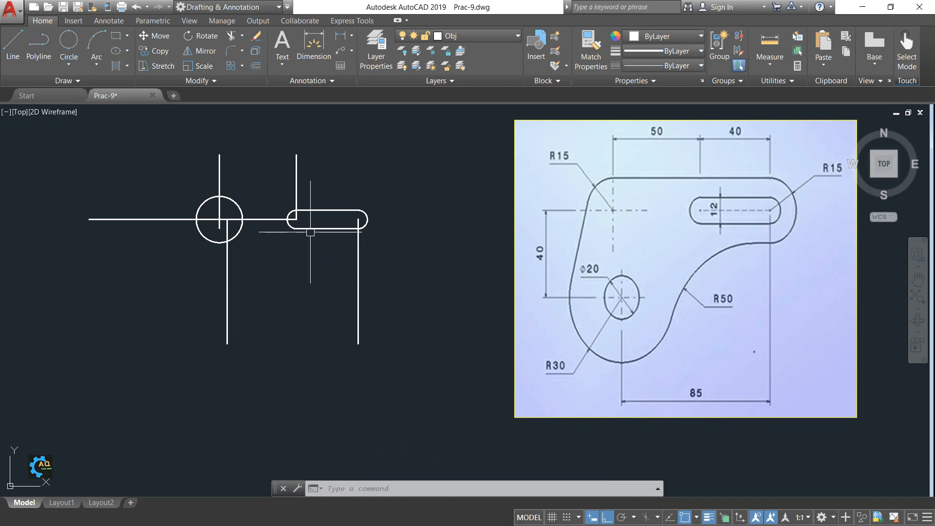
{"action": "type", "text": "c"}
{"action": "key", "text": "Return"}
{"action": "left_click", "coordinate": [358, 219]}
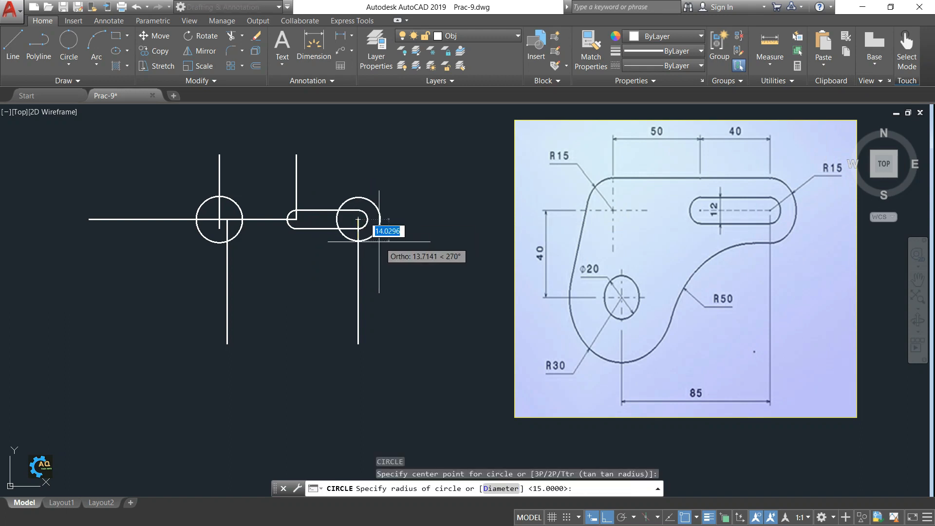
{"action": "type", "text": "15"}
{"action": "key", "text": "Return"}
{"action": "key", "text": "Escape"}
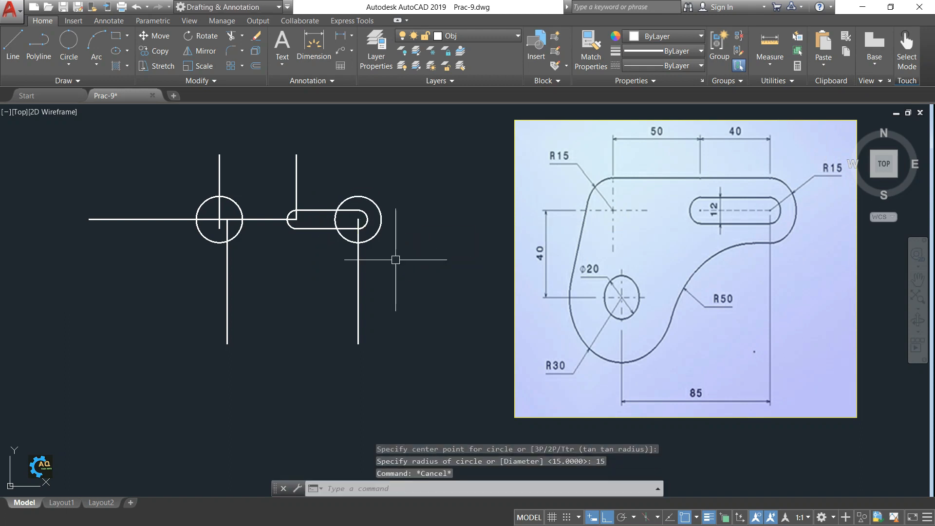
- Draw a horizontal line from the top of the right circle to the top of the left circle
{"action": "middle_click_drag", "start_coordinate": [413, 259], "coordinate": [419, 258]}
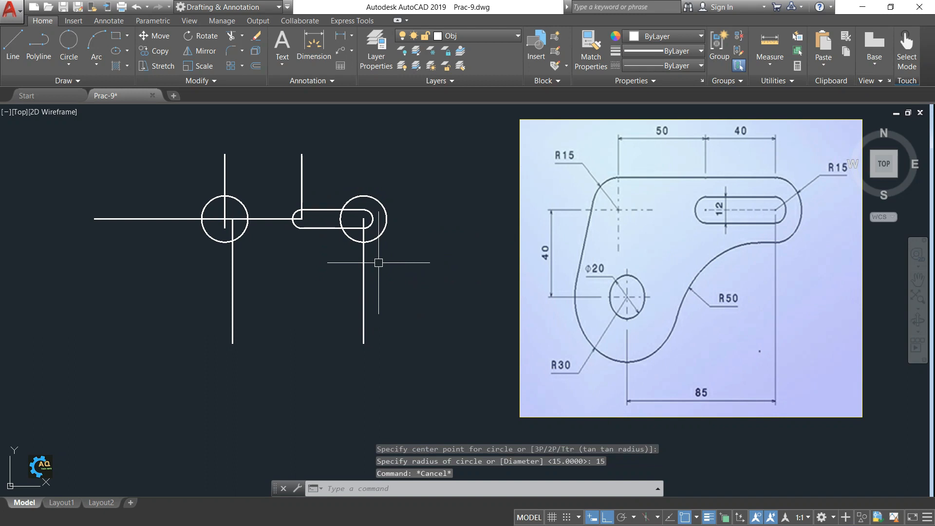
{"action": "type", "text": "l"}
{"action": "key", "text": "Return"}
{"action": "left_click", "coordinate": [362, 196]}
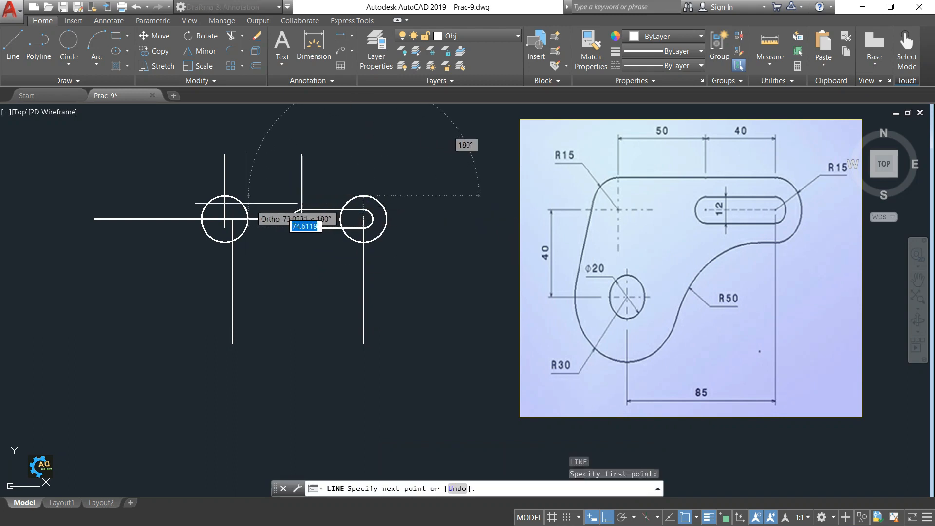
{"action": "left_click", "coordinate": [225, 196]}
{"action": "key", "text": "Escape"}
- Erase the two upper vertical construction lines and the vertical line below the slot's right arc
{"action": "middle_click_drag", "start_coordinate": [294, 212], "coordinate": [332, 211]}
{"action": "left_click", "coordinate": [370, 144]}
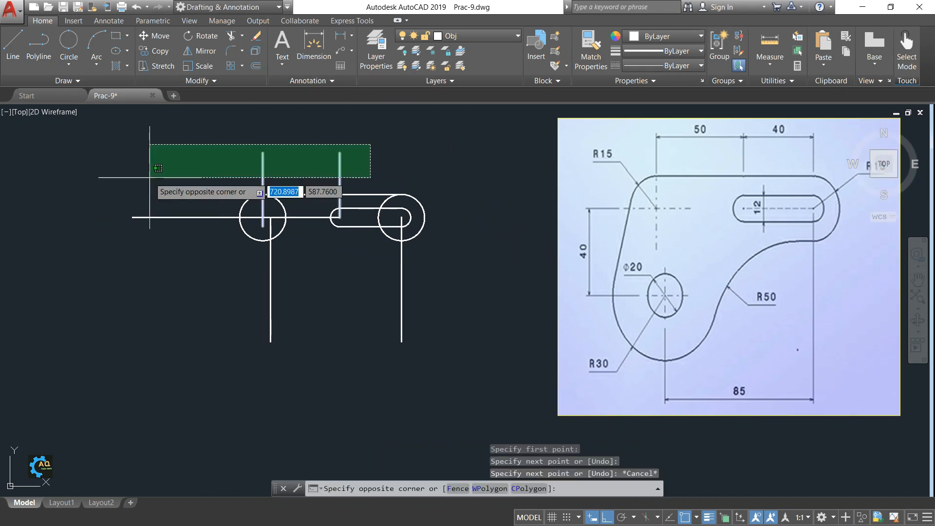
{"action": "left_click", "coordinate": [153, 176]}
{"action": "key", "text": "Delete"}
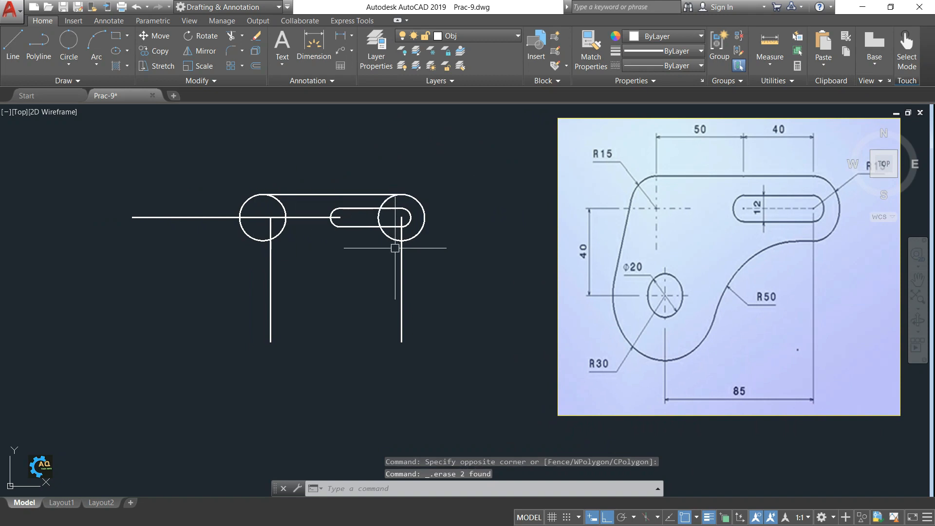
{"action": "key", "text": "Delete"}
- Trim away the right circle's portion from the top line down through the slot to its lower edge
{"action": "middle_click_drag", "start_coordinate": [374, 258], "coordinate": [379, 260]}
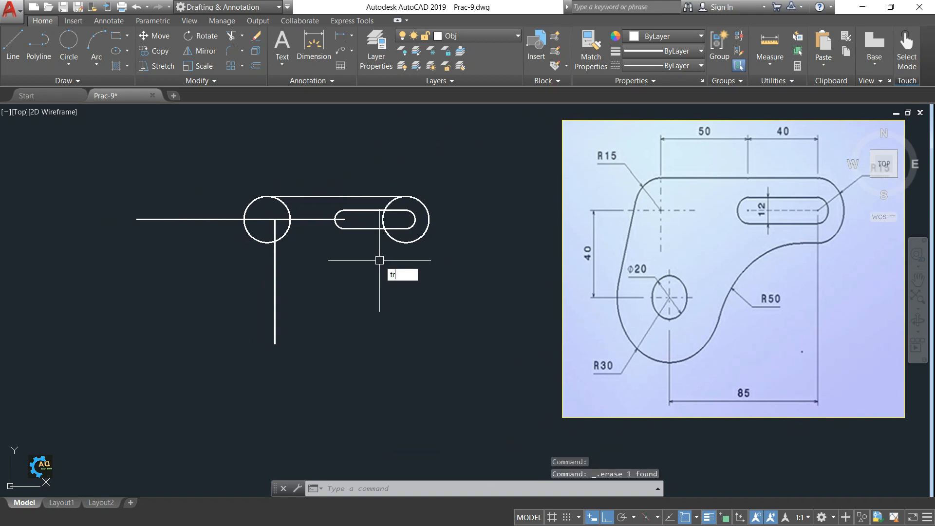
{"action": "key", "text": "Return"}
{"action": "key", "text": "Return"}
{"action": "scroll", "coordinate": [387, 208], "scroll_direction": "up", "scroll_amount": 4}
{"action": "left_click", "coordinate": [395, 197]}
{"action": "left_click", "coordinate": [377, 233]}
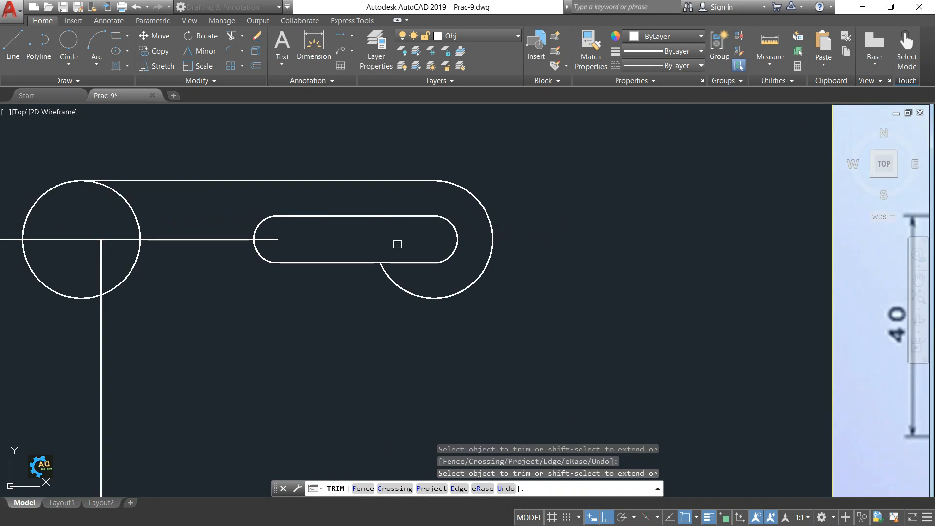
{"action": "key", "text": "Escape"}
{"action": "scroll", "coordinate": [435, 263], "scroll_direction": "down", "scroll_amount": 4}
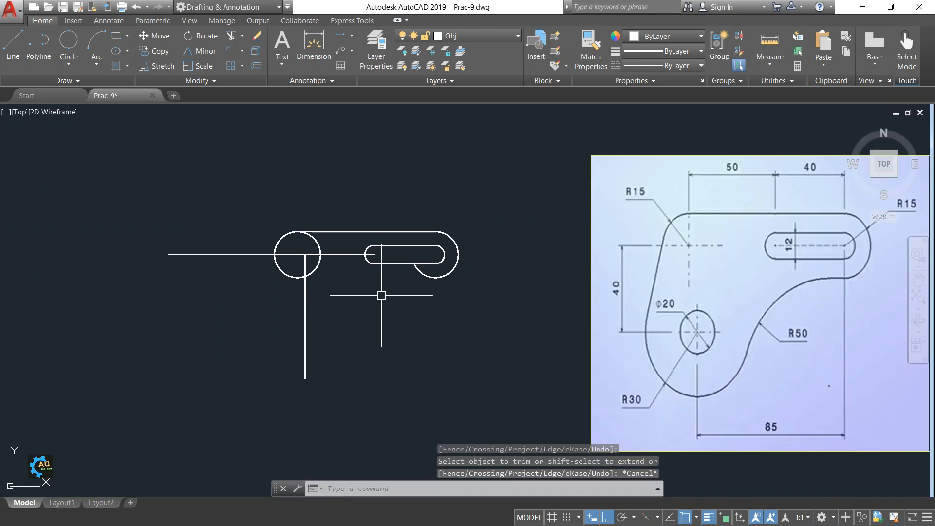
{"action": "middle_click_drag", "start_coordinate": [390, 300], "coordinate": [431, 291]}
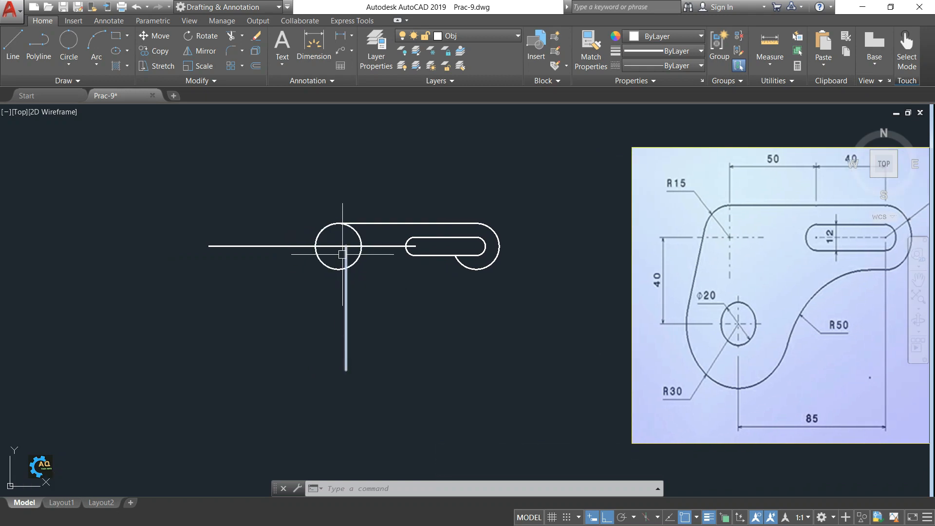
{"action": "left_click", "coordinate": [325, 233]}
{"action": "key", "text": "Escape"}
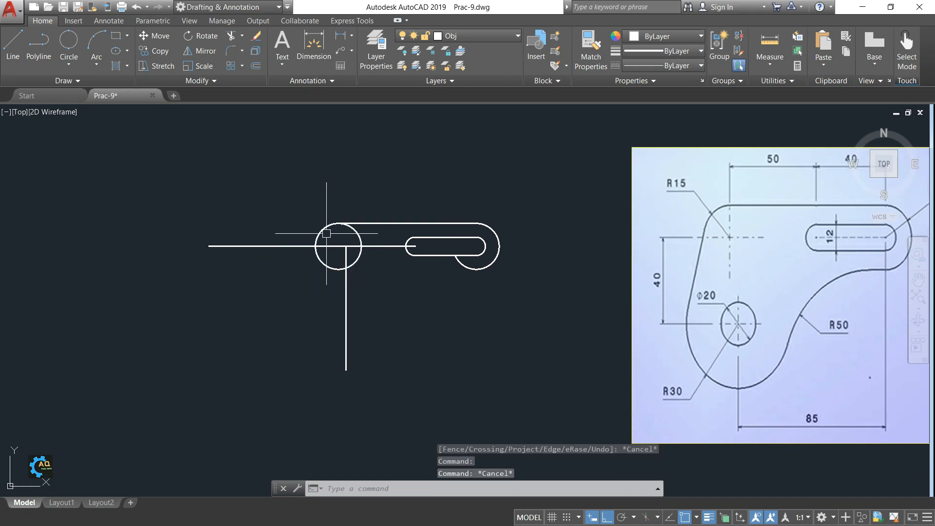
{"action": "left_click", "coordinate": [325, 233]}
{"action": "scroll", "coordinate": [323, 236], "scroll_direction": "up", "scroll_amount": 4}
{"action": "key", "text": "Escape"}
{"action": "scroll", "coordinate": [333, 241], "scroll_direction": "down", "scroll_amount": 5}
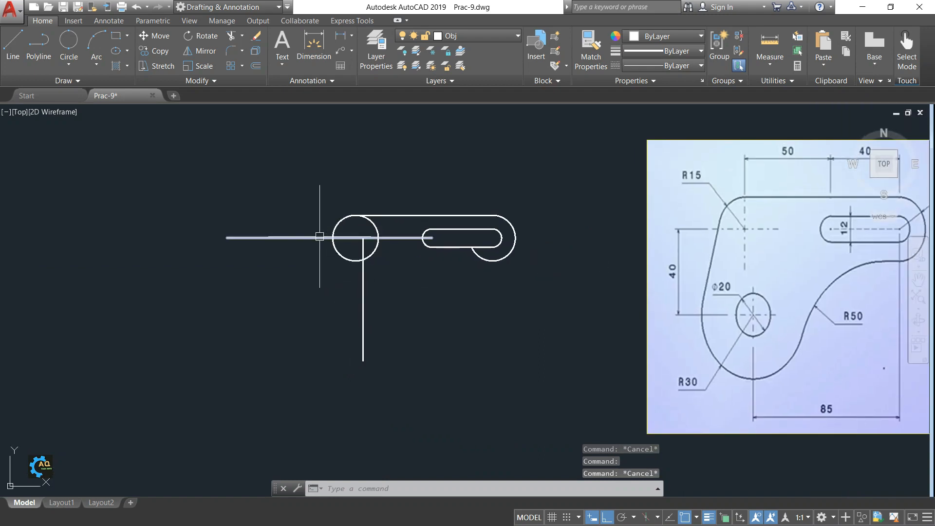
- Offset the horizontal construction line 40 units downward
{"action": "type", "text": "o"}
{"action": "key", "text": "Return"}
{"action": "type", "text": "40"}
{"action": "key", "text": "Return"}
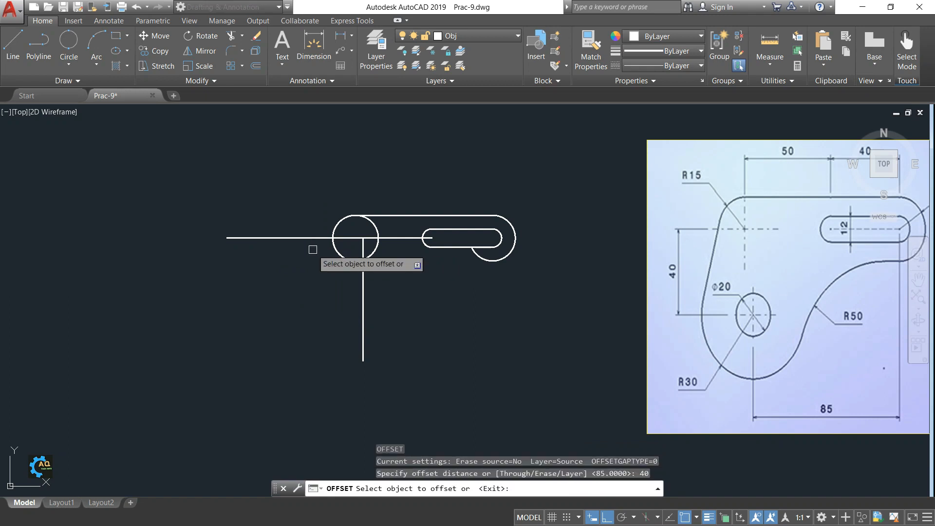
{"action": "left_click", "coordinate": [309, 238]}
{"action": "key", "text": "Escape"}
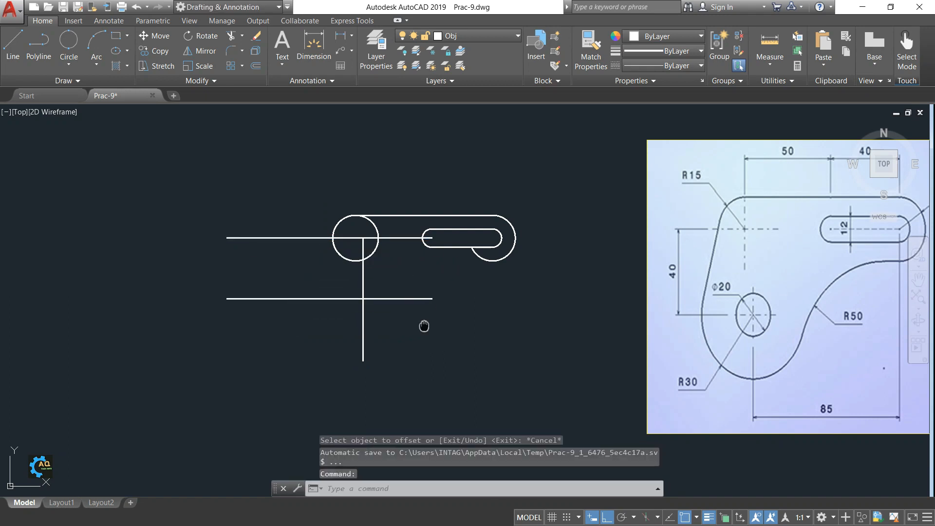
{"action": "middle_click_drag", "start_coordinate": [423, 326], "coordinate": [378, 324]}
{"action": "middle_click_drag", "start_coordinate": [433, 310], "coordinate": [383, 308]}
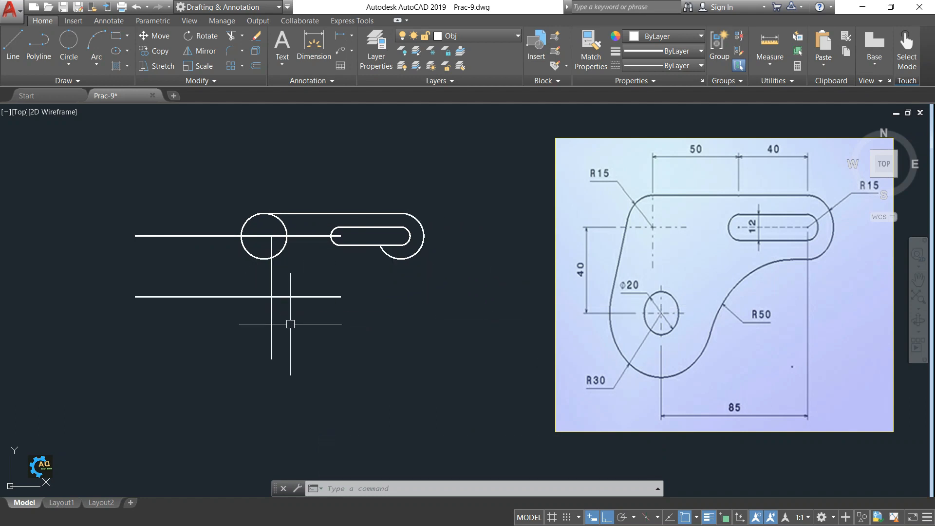
- Draw a 20-diameter circle centred where the lower horizontal and vertical construction lines cross
{"action": "type", "text": "c"}
{"action": "key", "text": "Return"}
{"action": "left_click", "coordinate": [271, 296]}
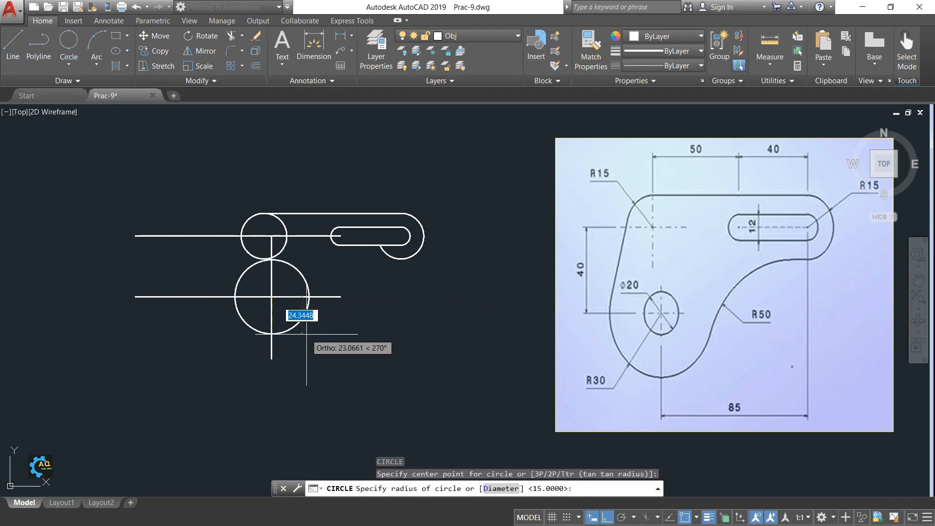
{"action": "type", "text": "d"}
{"action": "key", "text": "Return"}
{"action": "type", "text": "20"}
{"action": "key", "text": "Return"}
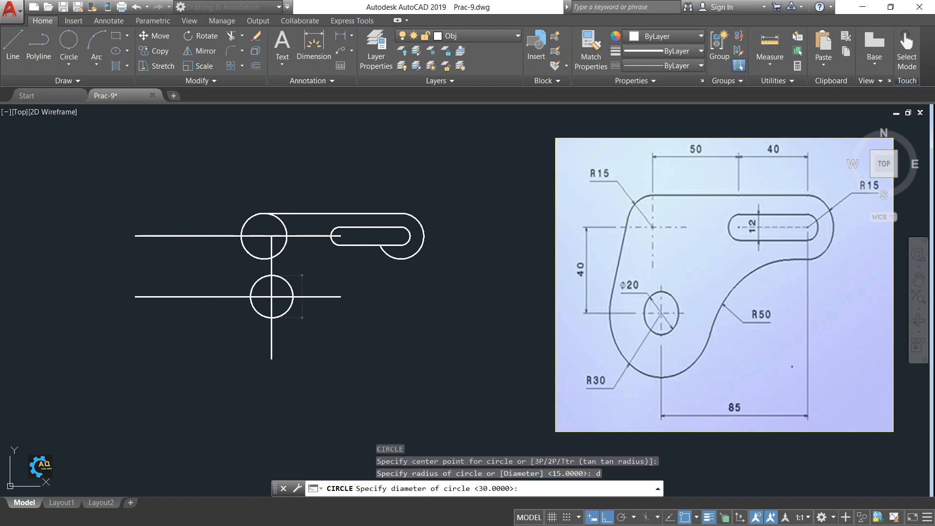
- Draw a circle of radius 30 concentric with the 20-diameter hole
{"action": "middle_click_drag", "start_coordinate": [311, 338], "coordinate": [324, 332]}
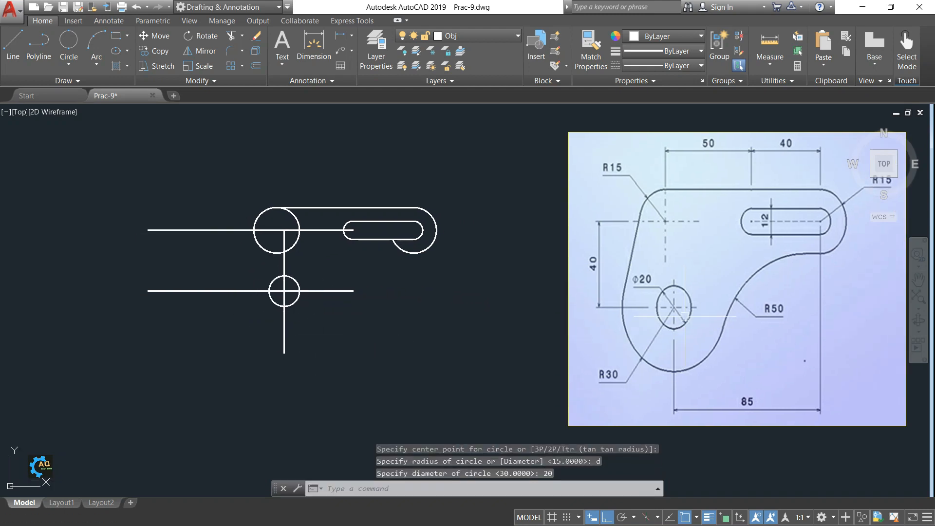
{"action": "key", "text": "Return"}
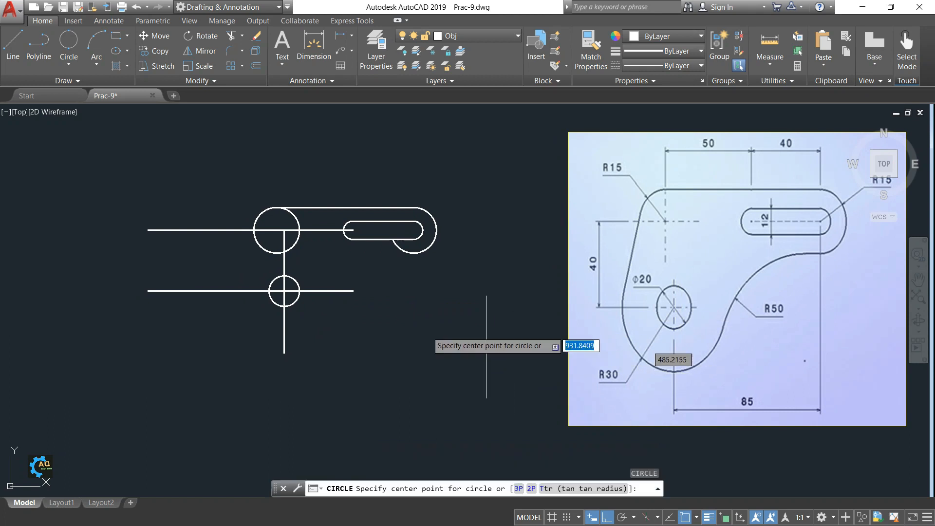
{"action": "left_click", "coordinate": [284, 291]}
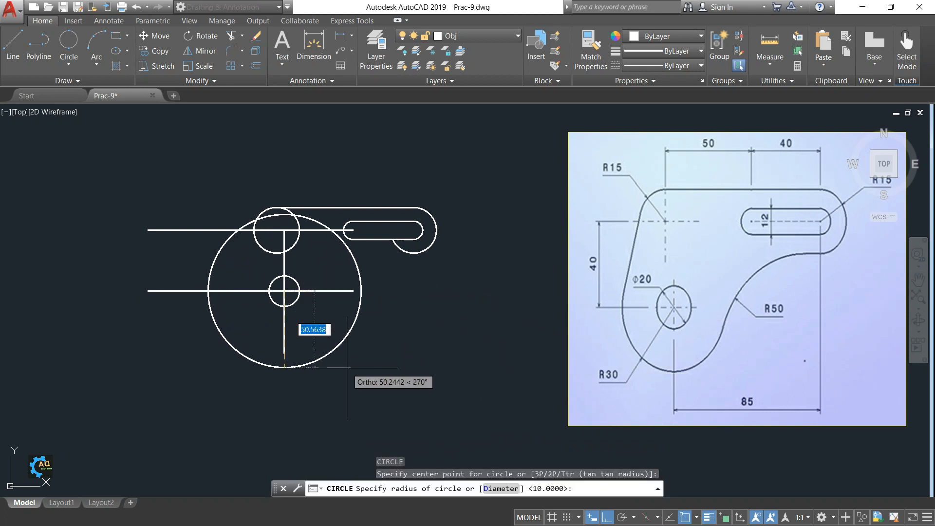
{"action": "type", "text": "30"}
{"action": "key", "text": "Return"}
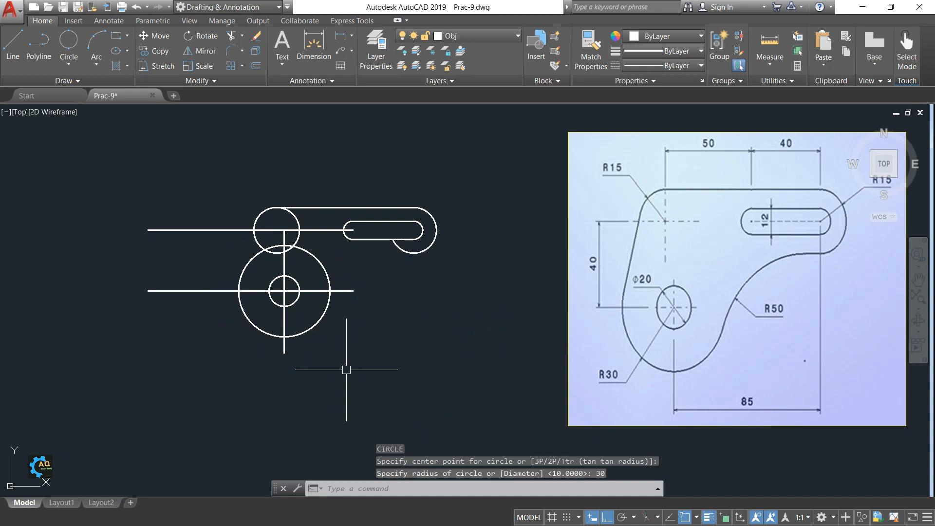
- Fillet the radius 30 circle to the lower end of the slot's outer right arc with a radius of 50
{"action": "middle_click_drag", "start_coordinate": [373, 332], "coordinate": [373, 342]}
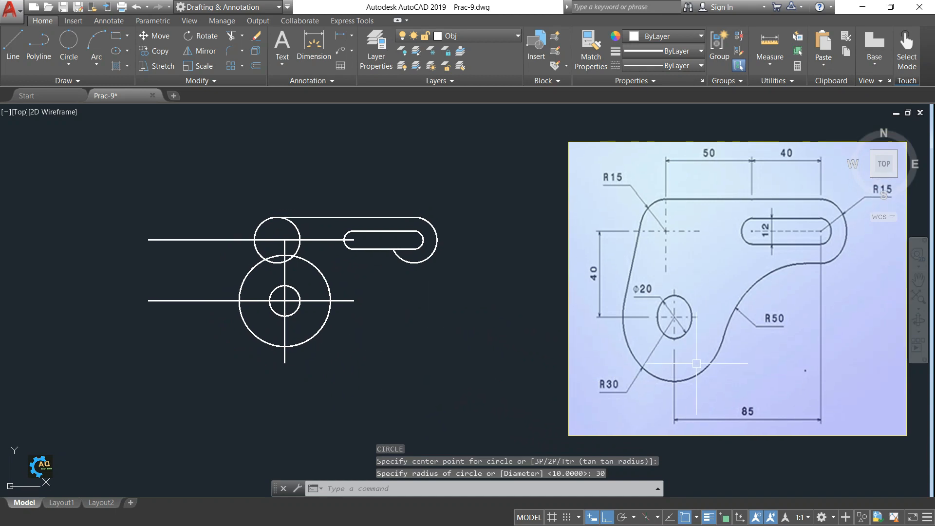
{"action": "middle_click_drag", "start_coordinate": [602, 319], "coordinate": [559, 319]}
{"action": "type", "text": "f"}
{"action": "key", "text": "Return"}
{"action": "type", "text": "r"}
{"action": "key", "text": "Return"}
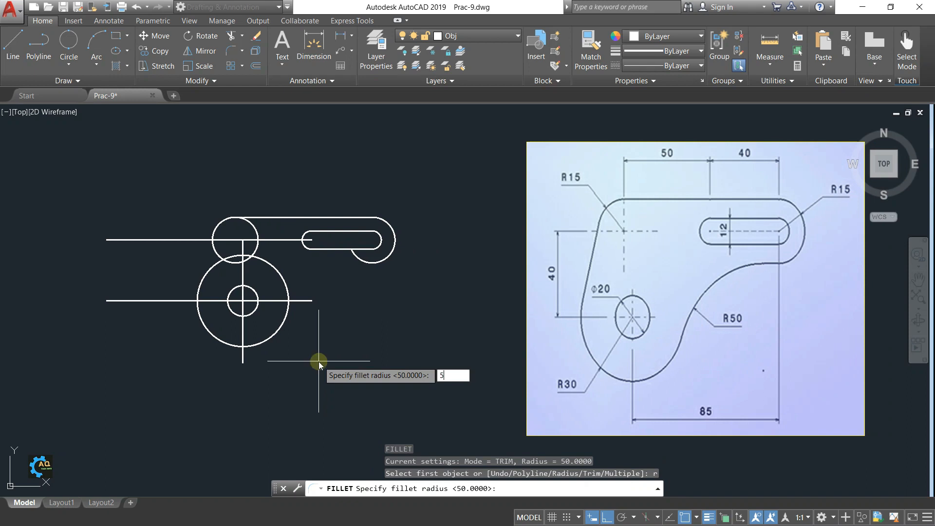
{"action": "type", "text": "50"}
{"action": "key", "text": "Return"}
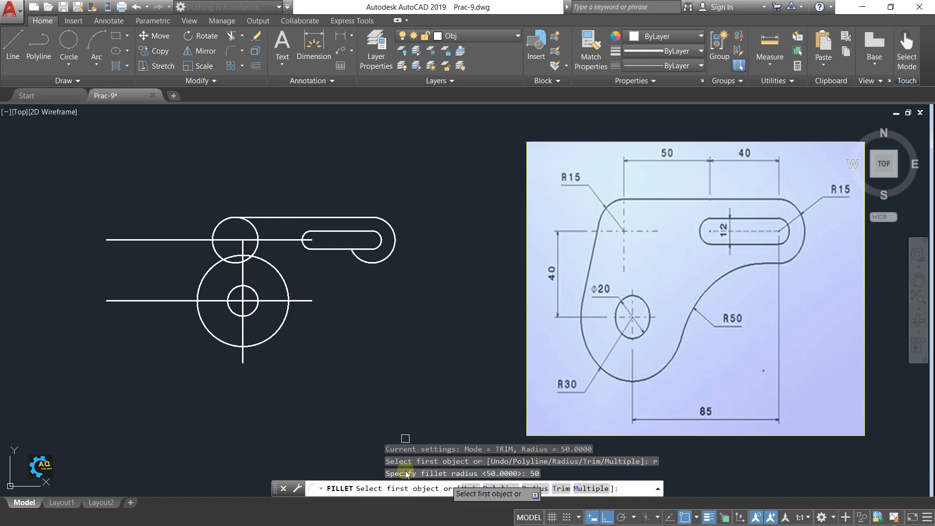
{"action": "left_click", "coordinate": [278, 327]}
{"action": "left_click", "coordinate": [375, 261]}
{"action": "mouse_move", "coordinate": [378, 313]}
{"action": "middle_mouse_down"}
{"action": "mouse_move", "coordinate": [448, 306]}
{"action": "mouse_move", "coordinate": [433, 272]}
{"action": "middle_mouse_up"}
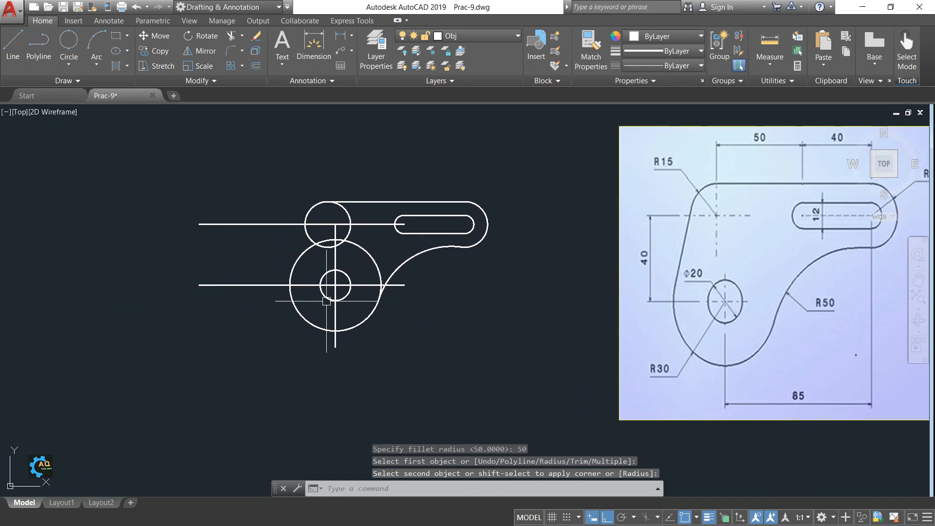
- Trim away the radius 30 circle's upper part from the R50 fillet through the inside of the upper-left circle
{"action": "scroll", "coordinate": [336, 239], "scroll_direction": "up", "scroll_amount": 2}
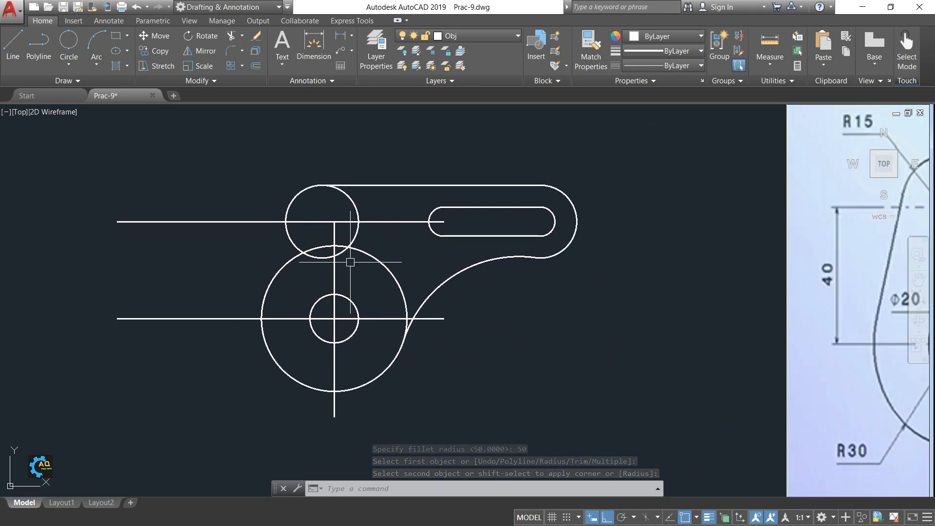
{"action": "mouse_move", "coordinate": [288, 263]}
{"action": "middle_mouse_down"}
{"action": "mouse_move", "coordinate": [295, 272]}
{"action": "mouse_move", "coordinate": [316, 263]}
{"action": "middle_mouse_up"}
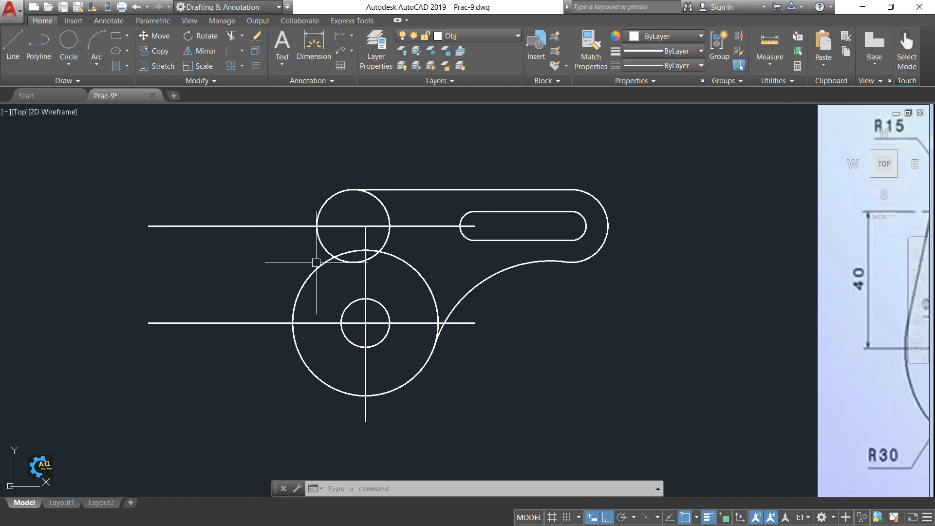
{"action": "key", "text": "Return"}
{"action": "key", "text": "Return"}
{"action": "left_click", "coordinate": [415, 274]}
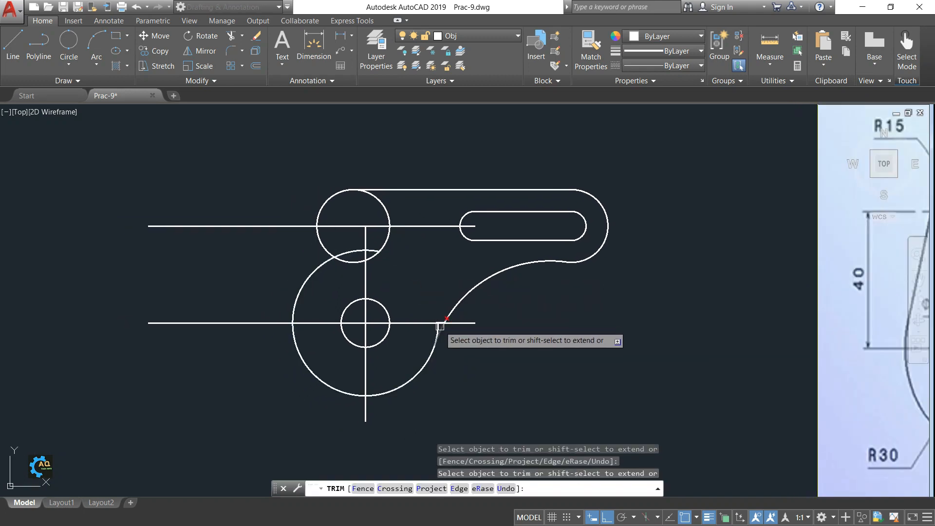
{"action": "scroll", "coordinate": [442, 324], "scroll_direction": "up", "scroll_amount": 4}
{"action": "scroll", "coordinate": [371, 324], "scroll_direction": "down", "scroll_amount": 4}
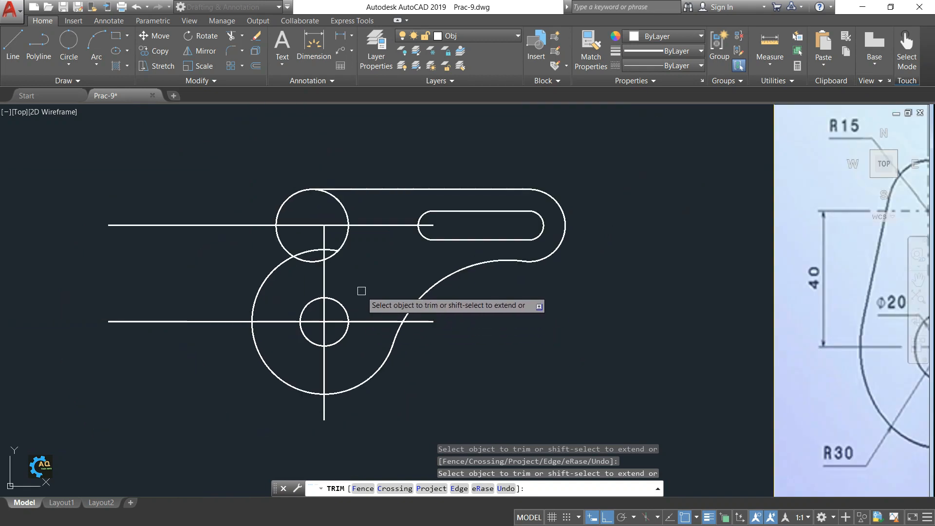
{"action": "scroll", "coordinate": [335, 251], "scroll_direction": "up", "scroll_amount": 2}
{"action": "scroll", "coordinate": [294, 283], "scroll_direction": "down", "scroll_amount": 4}
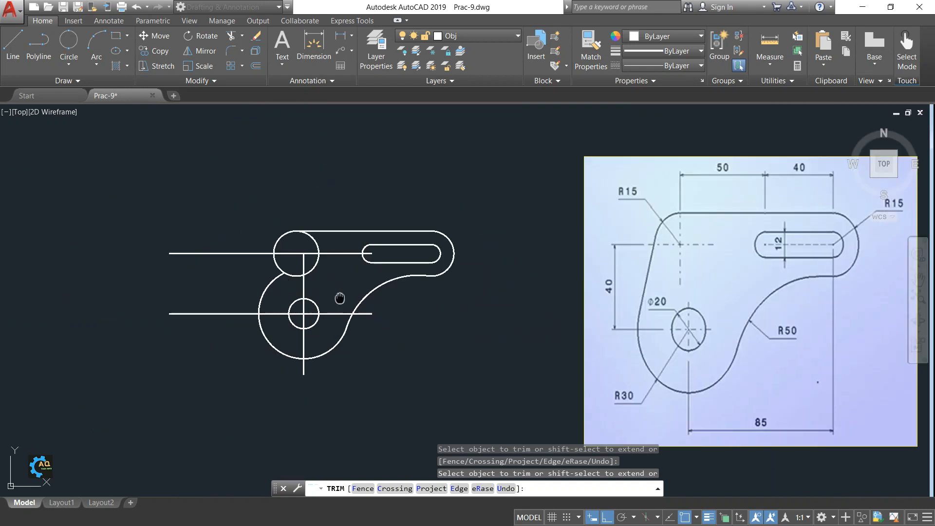
{"action": "middle_click_drag", "start_coordinate": [286, 294], "coordinate": [302, 291]}
{"action": "mouse_move", "coordinate": [367, 277]}
{"action": "middle_mouse_down"}
{"action": "mouse_move", "coordinate": [351, 282]}
{"action": "mouse_move", "coordinate": [477, 268]}
{"action": "mouse_move", "coordinate": [394, 283]}
{"action": "middle_mouse_up"}
{"action": "key", "text": "Escape"}
- Turn polar tracking off and draw a slanted line tangent to the left sides of the upper-left circle and the radius 30 arc
{"action": "key", "text": "F10"}
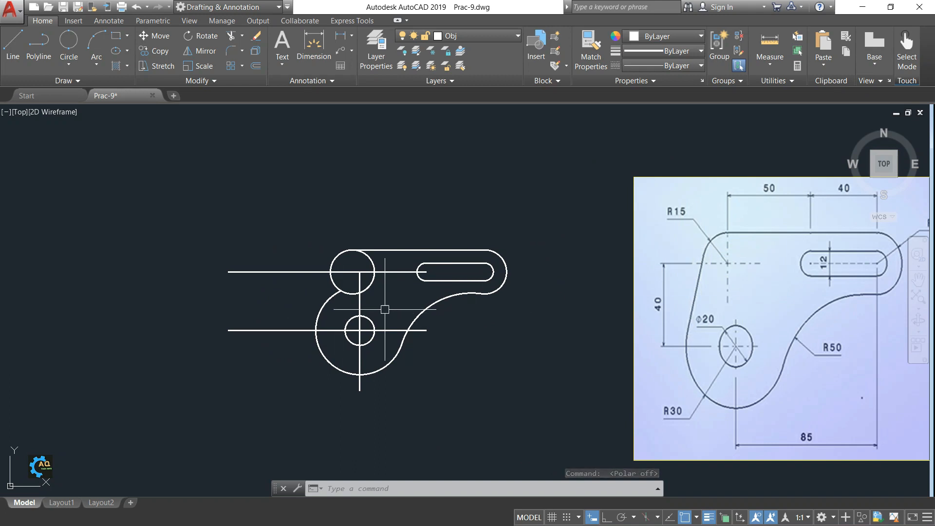
{"action": "key", "text": "F10"}
{"action": "key", "text": "F10"}
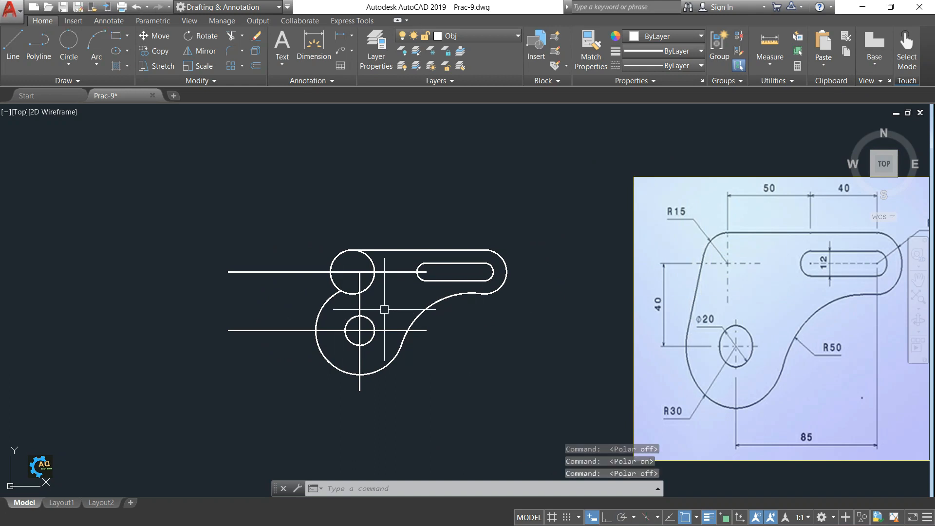
{"action": "left_click", "coordinate": [12, 42]}
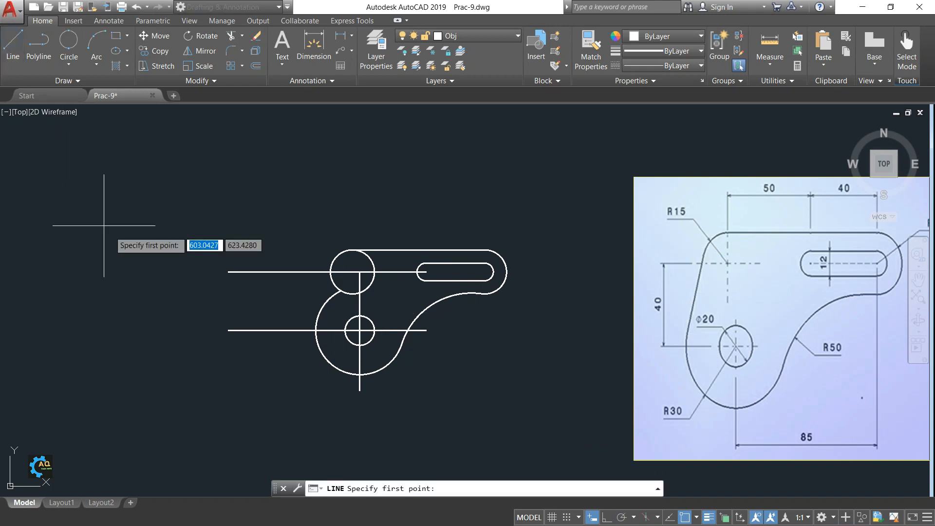
{"action": "scroll", "coordinate": [331, 263], "scroll_direction": "up", "scroll_amount": 4}
{"action": "left_click", "coordinate": [334, 255]}
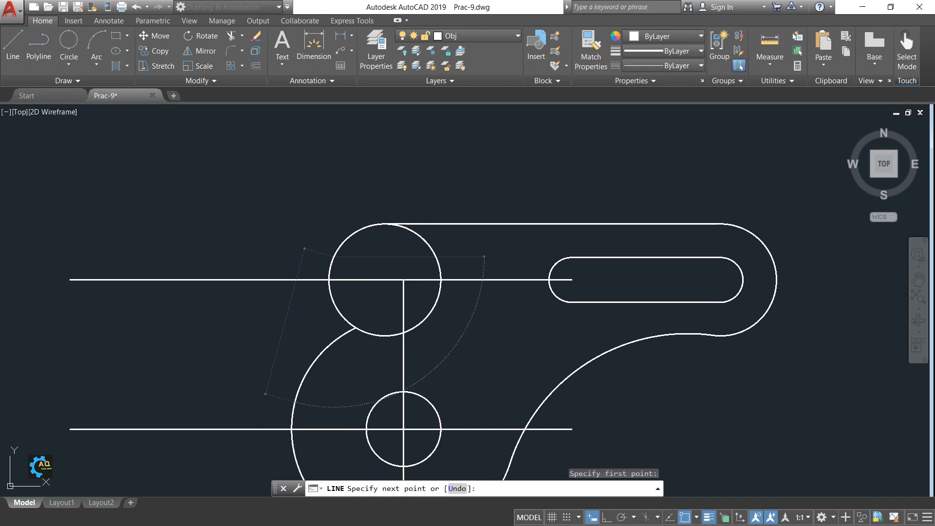
{"action": "left_click", "coordinate": [296, 398]}
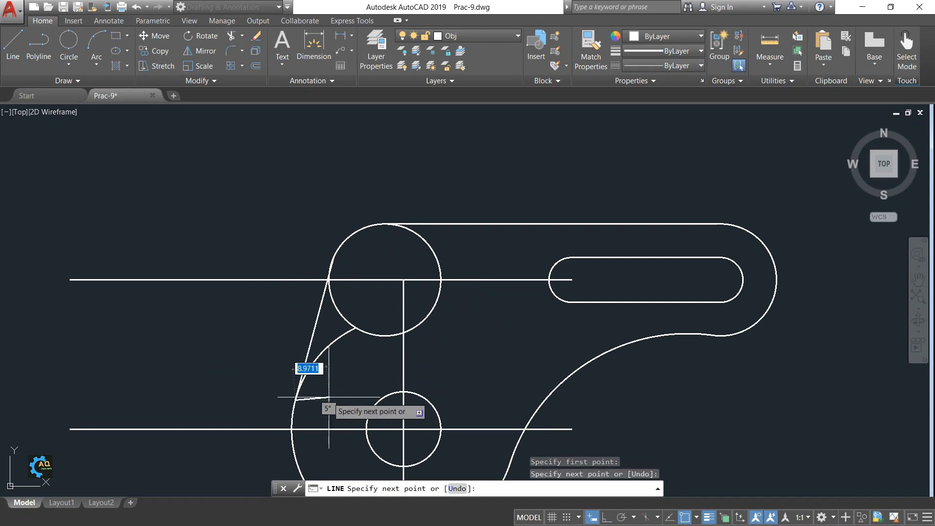
{"action": "left_click", "coordinate": [694, 518]}
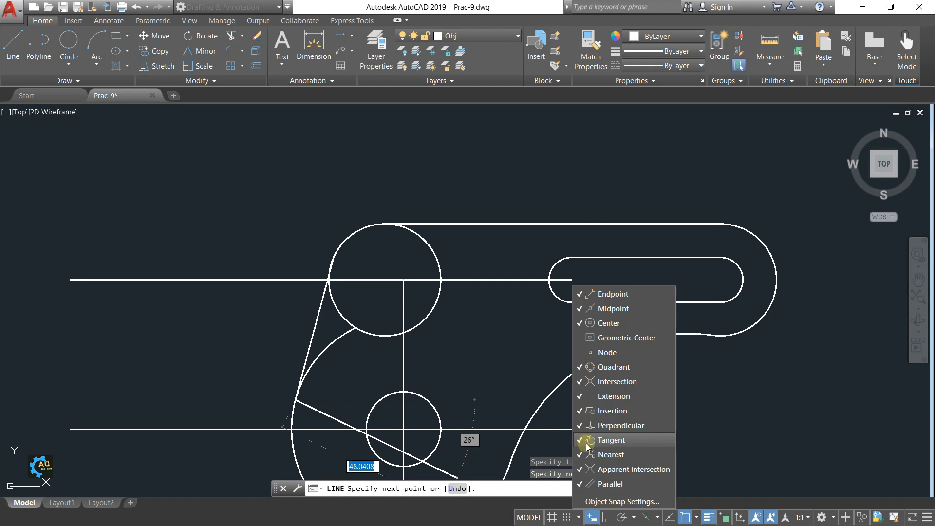
{"action": "key", "text": "Return"}
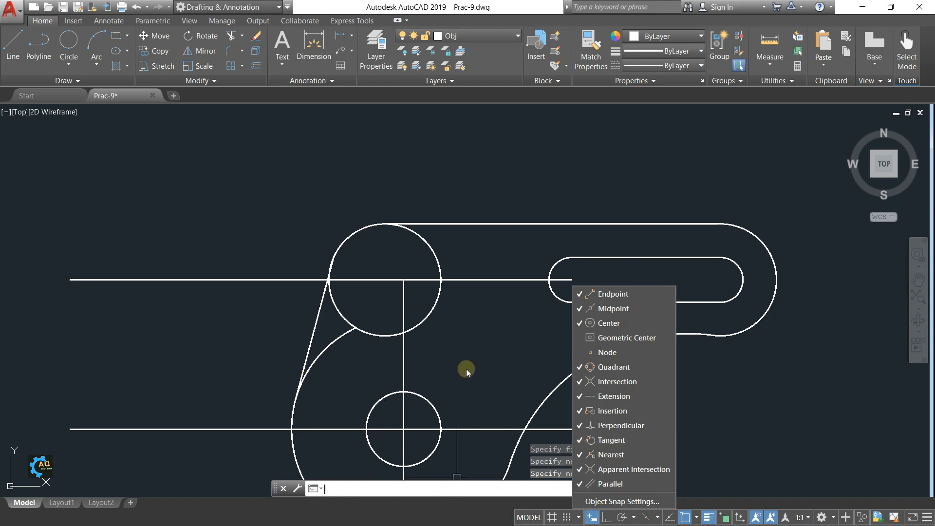
{"action": "key", "text": "Escape"}
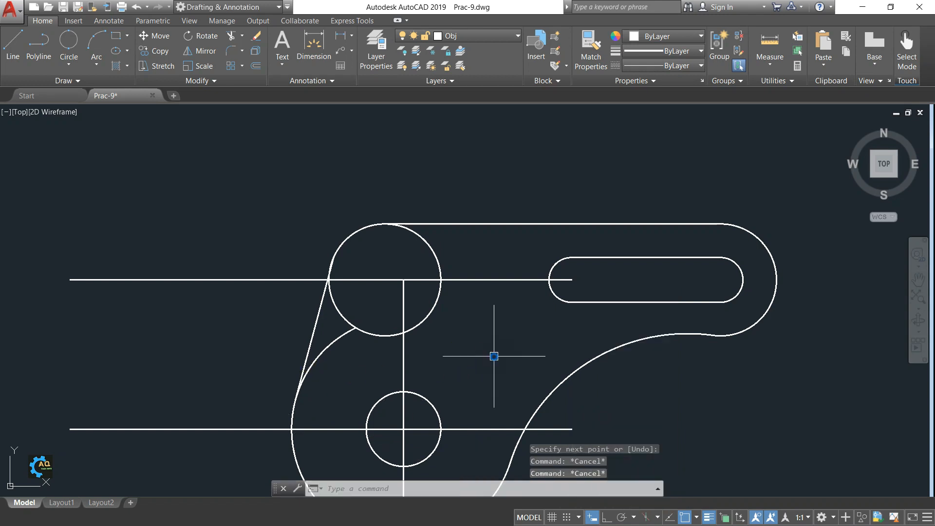
{"action": "left_click", "coordinate": [318, 318]}
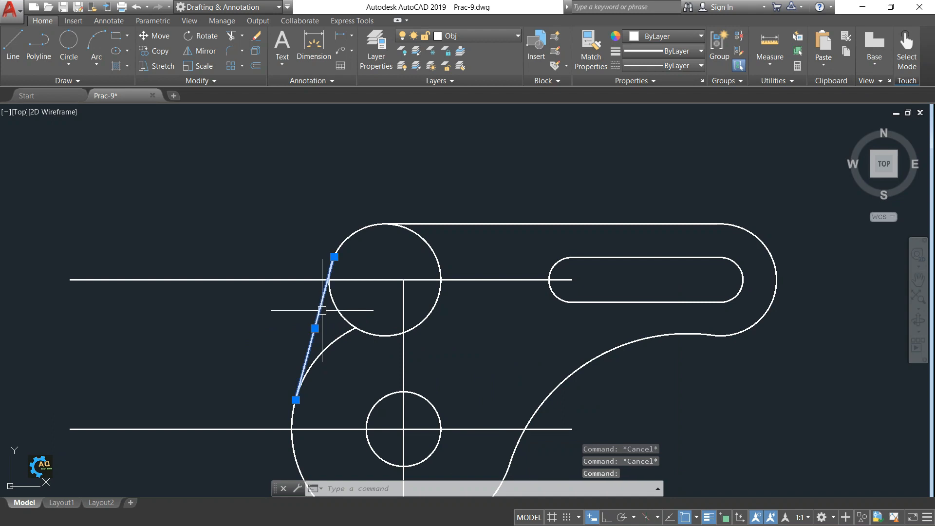
{"action": "left_click", "coordinate": [334, 257]}
{"action": "scroll", "coordinate": [334, 257], "scroll_direction": "up", "scroll_amount": 8}
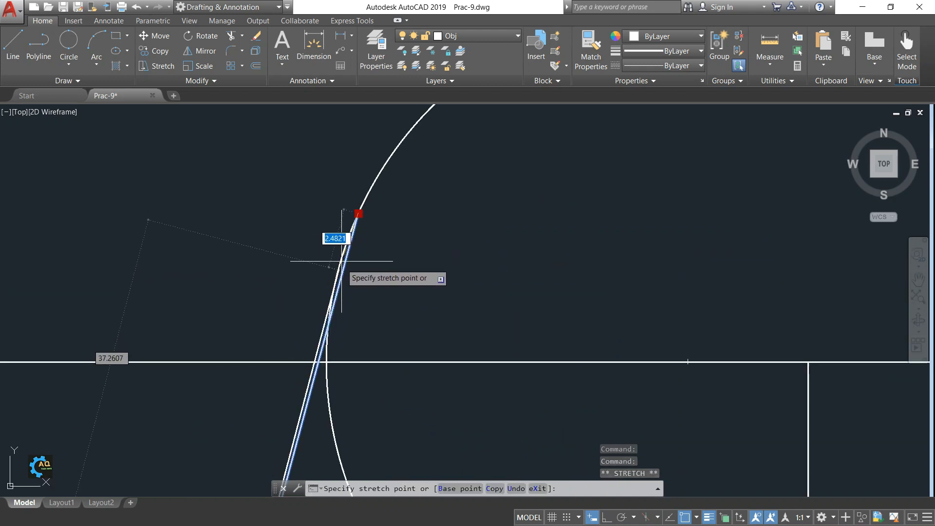
{"action": "left_click", "coordinate": [358, 214]}
{"action": "scroll", "coordinate": [355, 217], "scroll_direction": "up", "scroll_amount": 2}
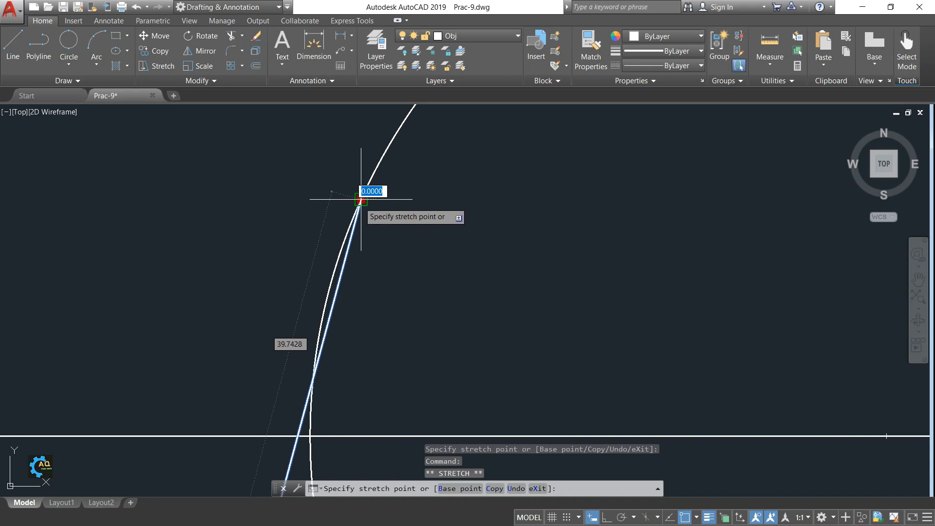
{"action": "key", "text": "Escape"}
{"action": "scroll", "coordinate": [373, 243], "scroll_direction": "down", "scroll_amount": 3}
{"action": "scroll", "coordinate": [367, 255], "scroll_direction": "up", "scroll_amount": 2}
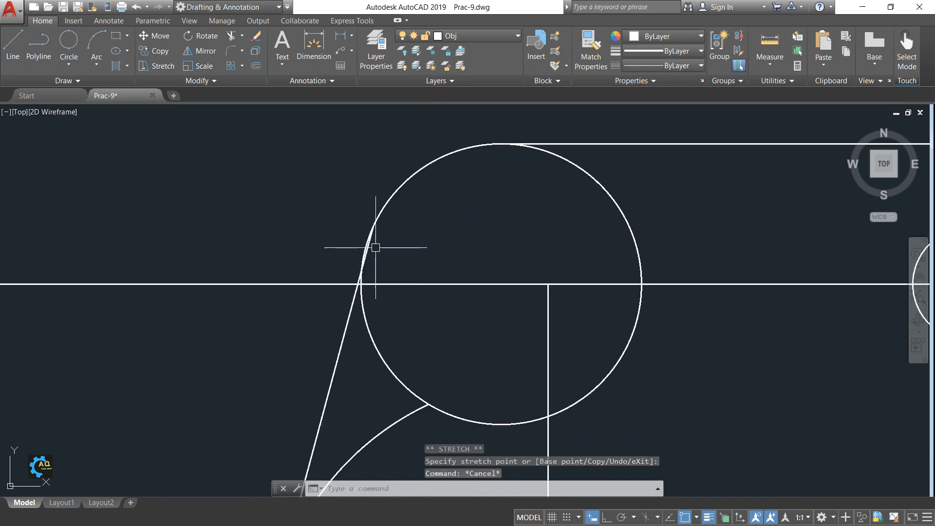
- Trim the upper-left circle's left side where it runs along the slanted line and below the horizontal construction line
{"action": "type", "text": "tr"}
{"action": "key", "text": "Return"}
{"action": "key", "text": "Return"}
{"action": "scroll", "coordinate": [363, 239], "scroll_direction": "up", "scroll_amount": 2}
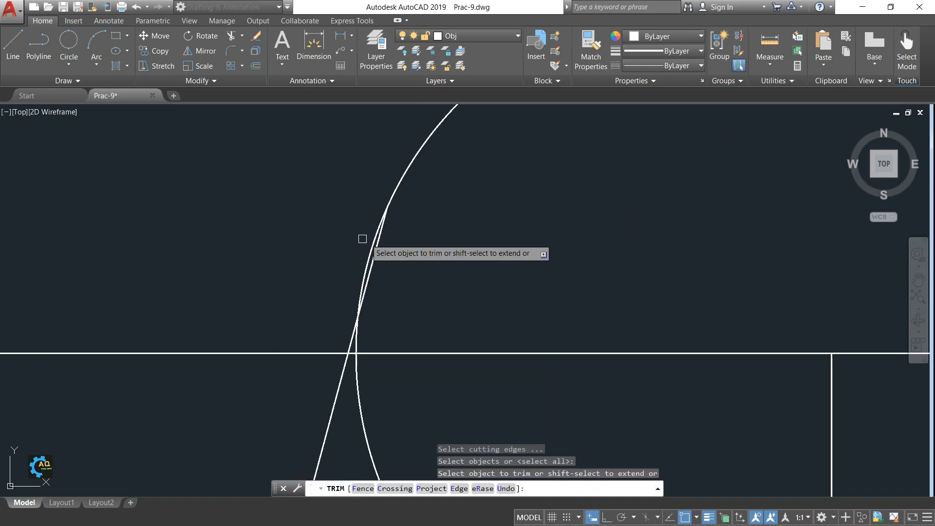
{"action": "left_click", "coordinate": [374, 236]}
{"action": "scroll", "coordinate": [370, 275], "scroll_direction": "down", "scroll_amount": 3}
{"action": "scroll", "coordinate": [369, 305], "scroll_direction": "up", "scroll_amount": 1}
{"action": "left_click", "coordinate": [366, 311]}
{"action": "scroll", "coordinate": [385, 316], "scroll_direction": "down", "scroll_amount": 2}
{"action": "scroll", "coordinate": [378, 300], "scroll_direction": "up", "scroll_amount": 4}
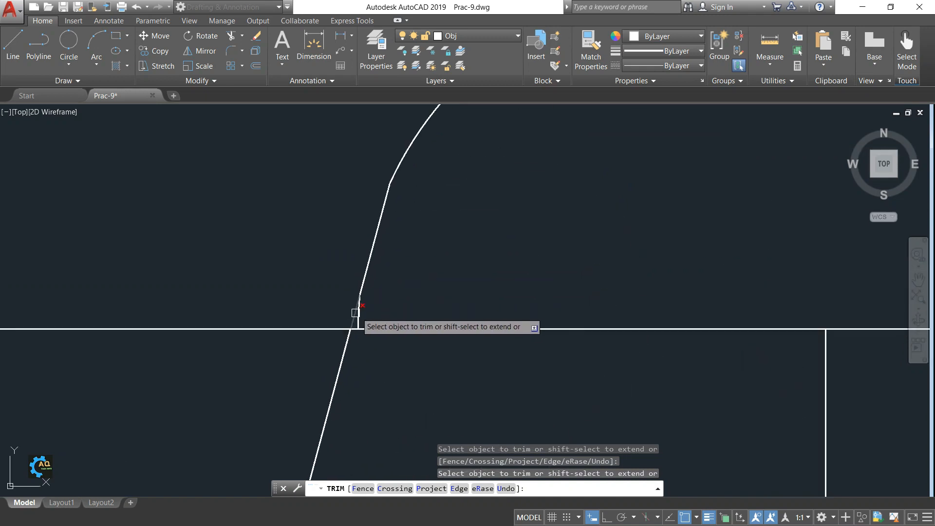
{"action": "scroll", "coordinate": [359, 316], "scroll_direction": "down", "scroll_amount": 2}
{"action": "scroll", "coordinate": [427, 311], "scroll_direction": "up", "scroll_amount": 2}
{"action": "scroll", "coordinate": [350, 309], "scroll_direction": "up", "scroll_amount": 1}
{"action": "key", "text": "Escape"}
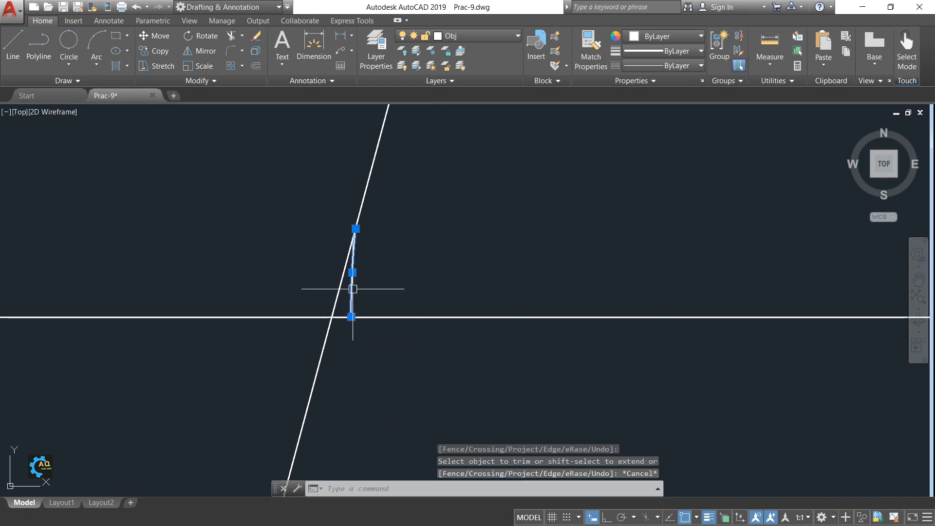
- Erase the short leftover arc beside the slanted line, just above the upper horizontal construction line
{"action": "left_click", "coordinate": [351, 292]}
{"action": "key", "text": "Delete"}
{"action": "scroll", "coordinate": [429, 290], "scroll_direction": "down", "scroll_amount": 2}
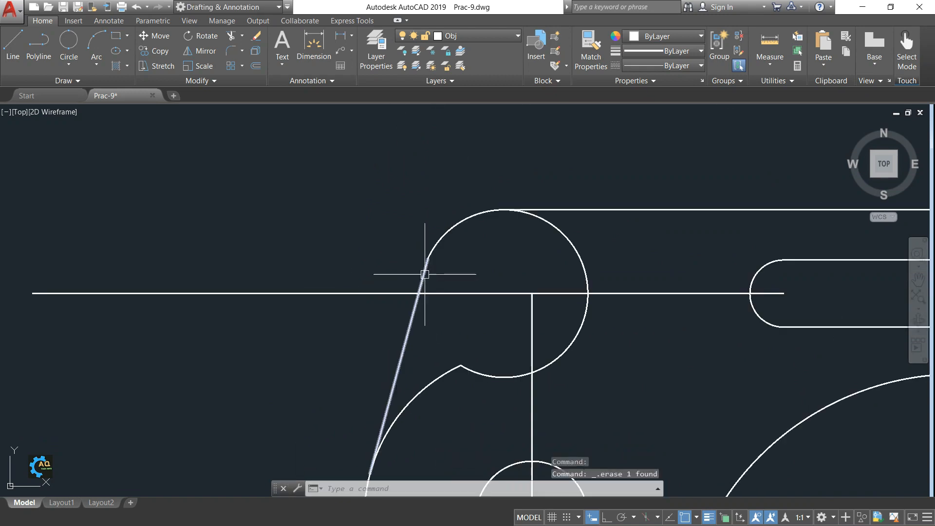
- Trim away the upper-left circle's inner portion and the radius 30 arc's upper-left portion inside the plate outline
{"action": "scroll", "coordinate": [482, 332], "scroll_direction": "down", "scroll_amount": 4}
{"action": "type", "text": "tr"}
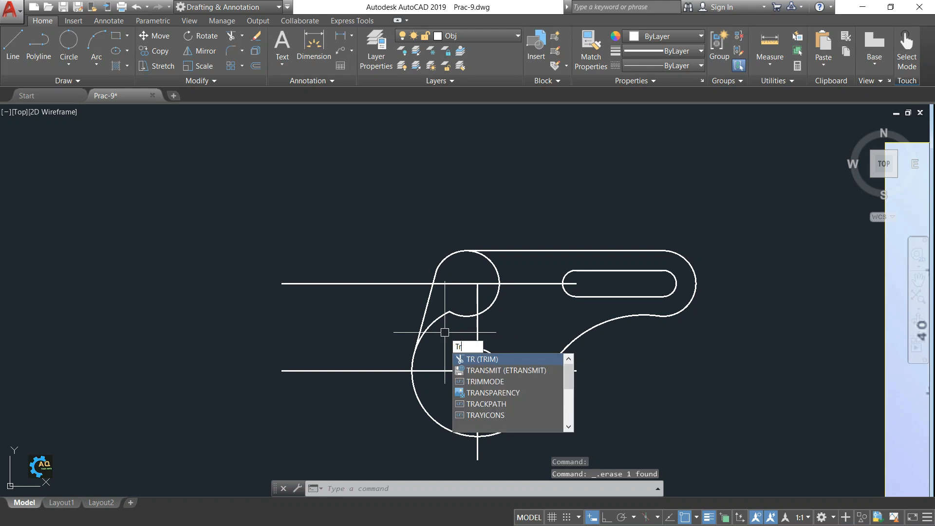
{"action": "key", "text": "Return"}
{"action": "key", "text": "Return"}
{"action": "left_click", "coordinate": [443, 317]}
{"action": "left_click", "coordinate": [454, 313]}
{"action": "left_click", "coordinate": [494, 269]}
{"action": "middle_click_drag", "start_coordinate": [511, 370], "coordinate": [512, 298]}
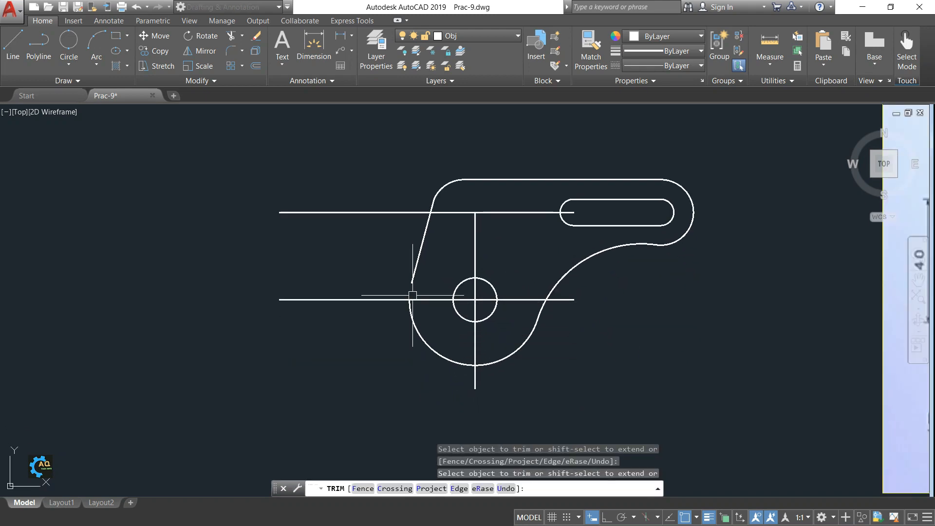
{"action": "scroll", "coordinate": [415, 295], "scroll_direction": "up", "scroll_amount": 2}
{"action": "key", "text": "Escape"}
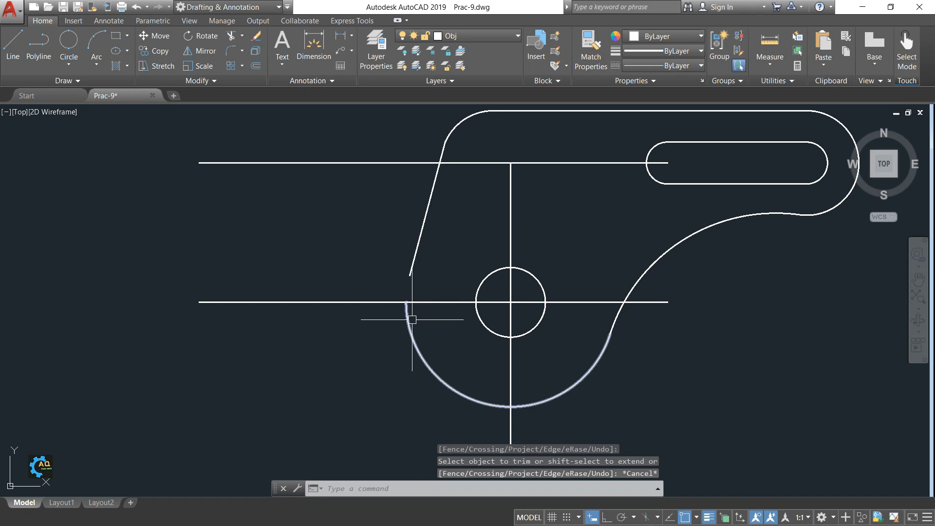
- Extend the radius 30 arc's left end upward past the slanted line to the vertical construction line
{"action": "type", "text": "ex"}
{"action": "key", "text": "Return"}
{"action": "left_click", "coordinate": [407, 320]}
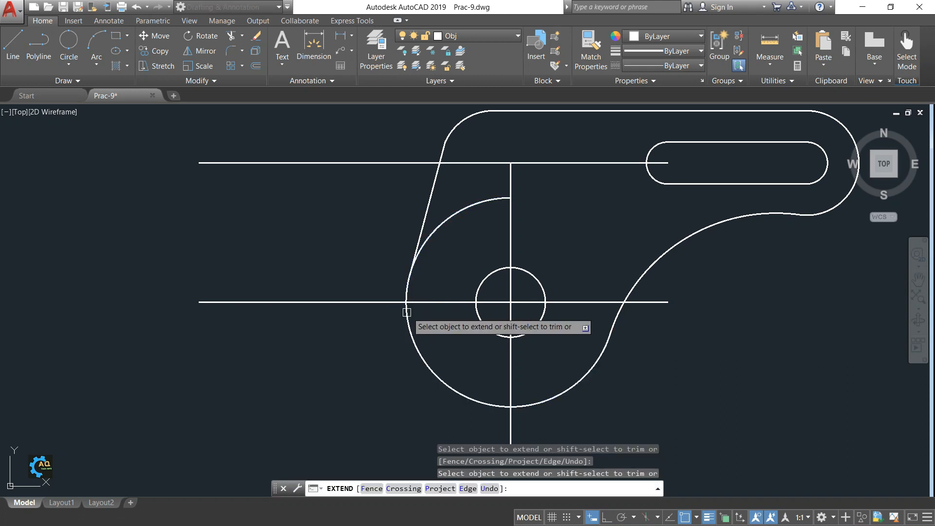
{"action": "key", "text": "Escape"}
{"action": "type", "text": "tr"}
{"action": "key", "text": "Return"}
{"action": "key", "text": "Return"}
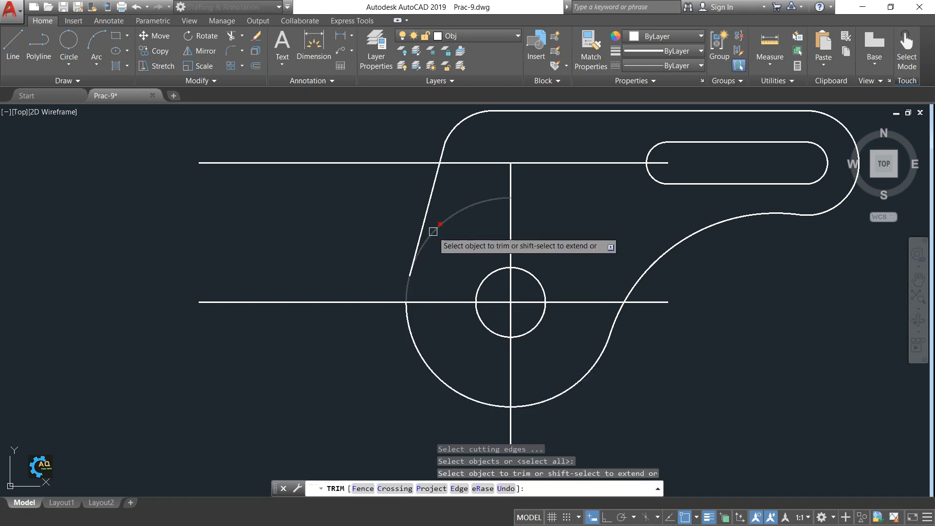
{"action": "key", "text": "Escape"}
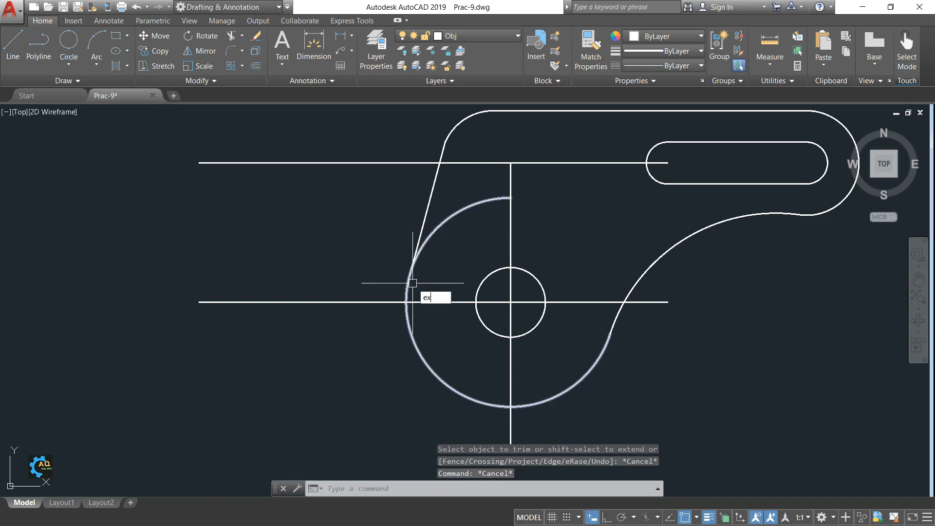
- Extend the slanted left edge's lower end down to the lower horizontal construction line
{"action": "key", "text": "Return"}
{"action": "key", "text": "Return"}
{"action": "left_click", "coordinate": [415, 245]}
{"action": "key", "text": "Escape"}
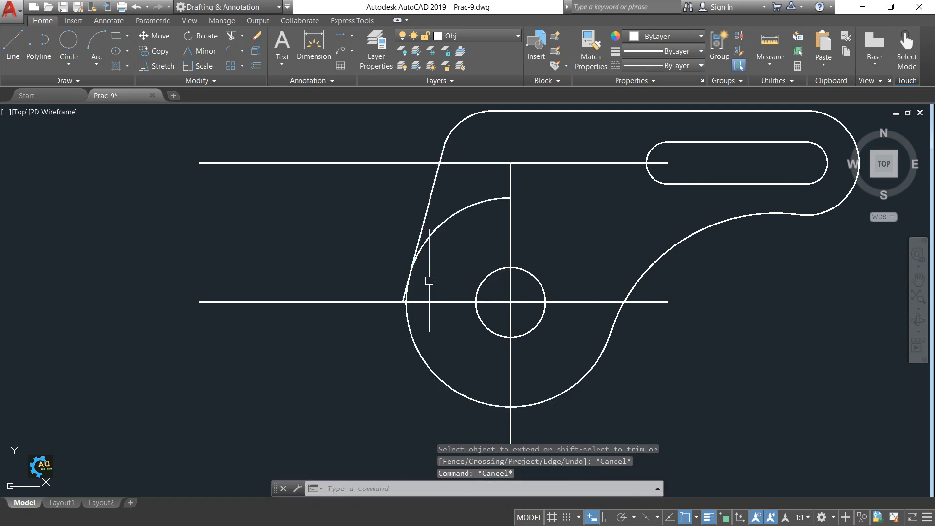
- Stretch the slanted edge's lower end back up to the point where it meets the radius 30 arc
{"action": "scroll", "coordinate": [404, 292], "scroll_direction": "up", "scroll_amount": 3}
{"action": "left_click", "coordinate": [369, 308]}
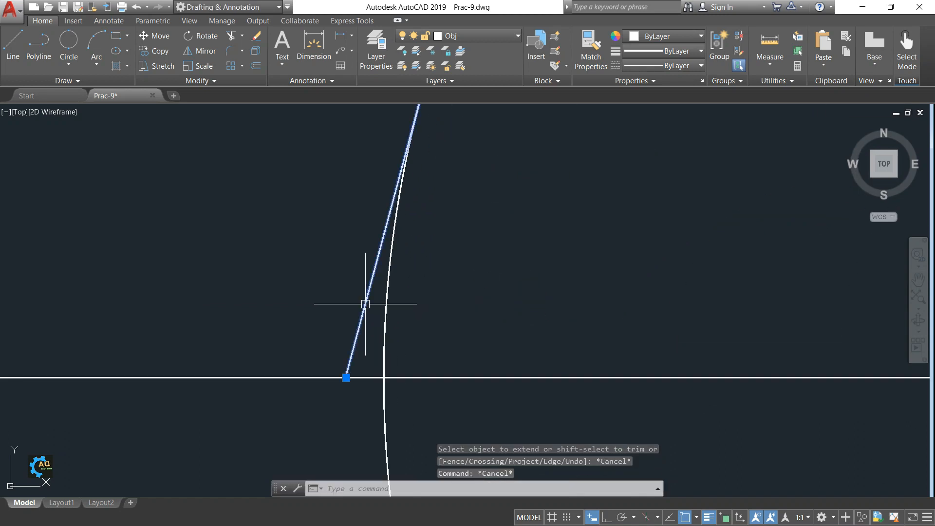
{"action": "left_click", "coordinate": [346, 377]}
{"action": "scroll", "coordinate": [417, 334], "scroll_direction": "down", "scroll_amount": 3}
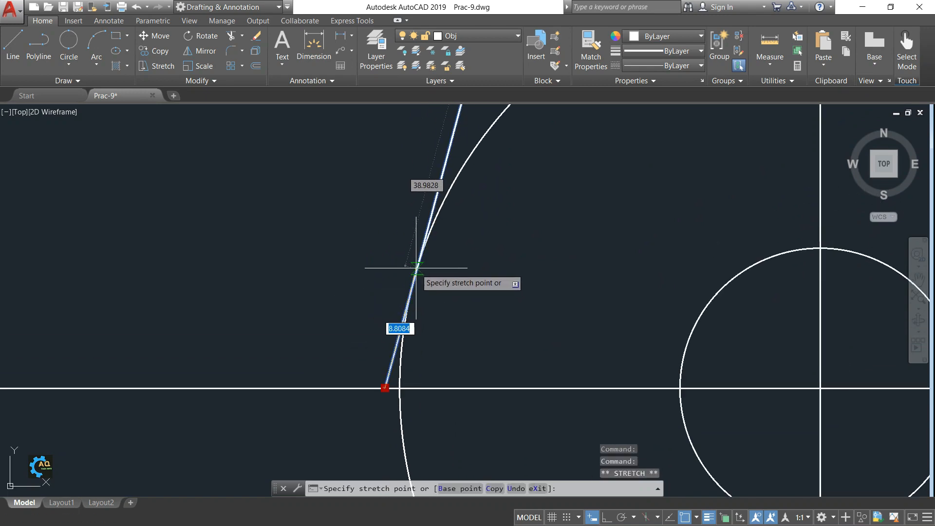
{"action": "key", "text": "Escape"}
{"action": "key", "text": "Escape"}
{"action": "key", "text": "Escape"}
{"action": "scroll", "coordinate": [471, 279], "scroll_direction": "down", "scroll_amount": 3}
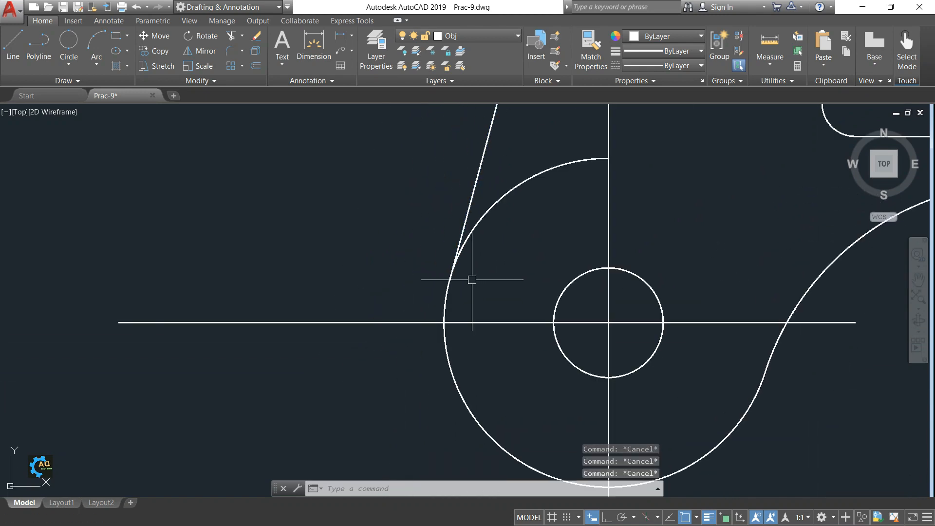
- Trim away the radius 30 arc's upper portion inside the plate, from the slanted edge to the vertical construction line
{"action": "type", "text": "tr"}
{"action": "key", "text": "Return"}
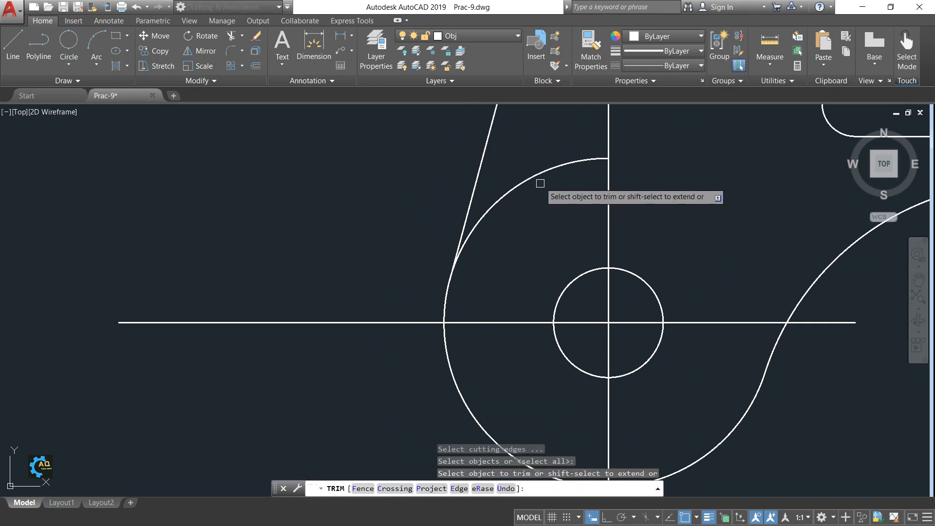
{"action": "left_click", "coordinate": [536, 175]}
{"action": "key", "text": "Escape"}
- Turn Ortho on and stretch the vertical construction line's upper end a short distance above the upper horizontal line
{"action": "scroll", "coordinate": [469, 276], "scroll_direction": "down", "scroll_amount": 3}
{"action": "mouse_move", "coordinate": [557, 277]}
{"action": "middle_mouse_down"}
{"action": "mouse_move", "coordinate": [531, 286]}
{"action": "mouse_move", "coordinate": [429, 259]}
{"action": "mouse_move", "coordinate": [386, 267]}
{"action": "middle_mouse_up"}
{"action": "scroll", "coordinate": [536, 250], "scroll_direction": "up", "scroll_amount": 1}
{"action": "scroll", "coordinate": [427, 254], "scroll_direction": "down", "scroll_amount": 2}
{"action": "scroll", "coordinate": [362, 266], "scroll_direction": "up", "scroll_amount": 2}
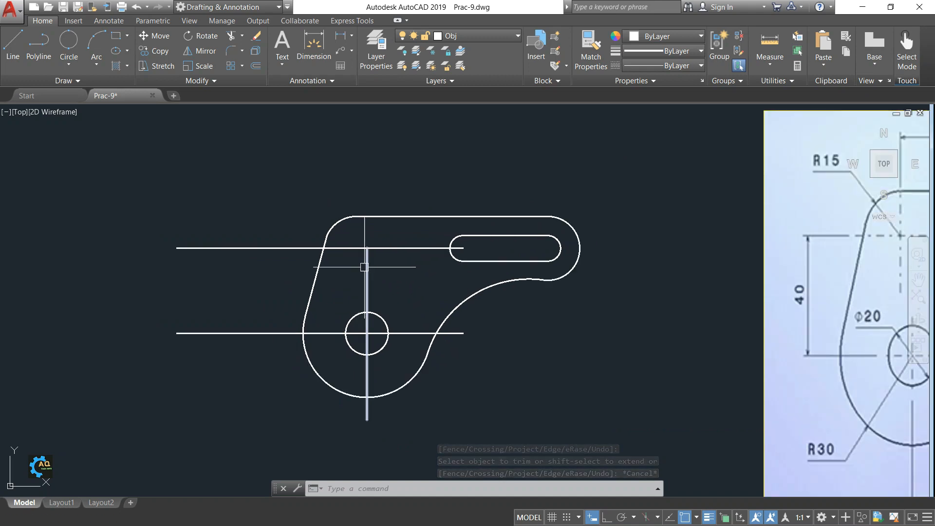
{"action": "left_click", "coordinate": [368, 263]}
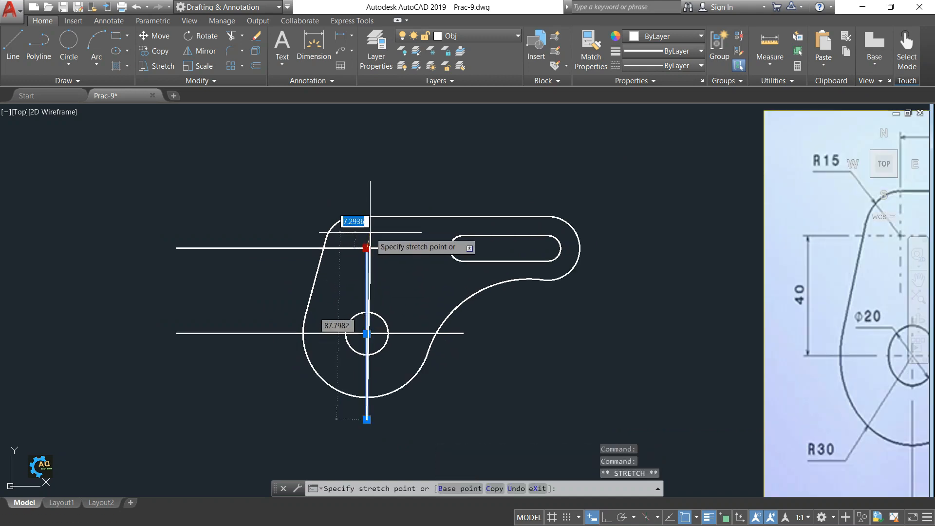
{"action": "left_click", "coordinate": [367, 248]}
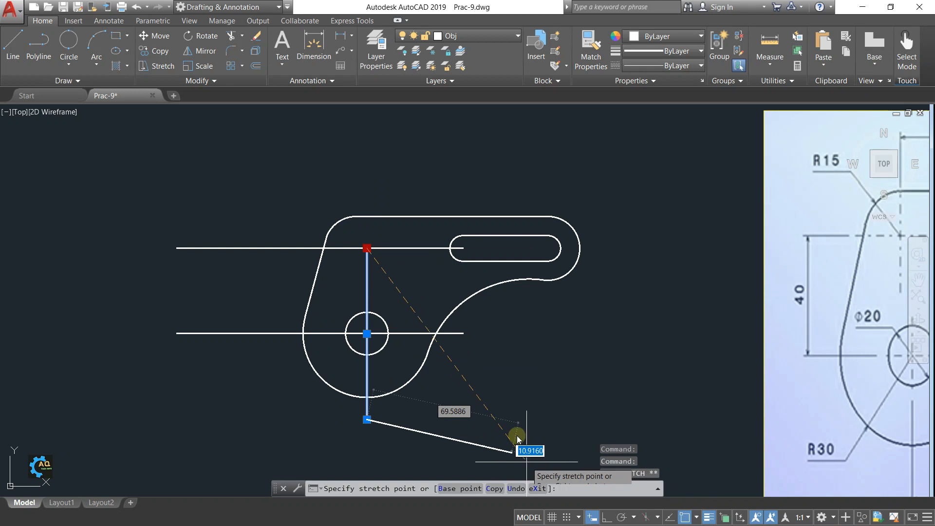
{"action": "left_click", "coordinate": [606, 517]}
{"action": "scroll", "coordinate": [374, 265], "scroll_direction": "up", "scroll_amount": 4}
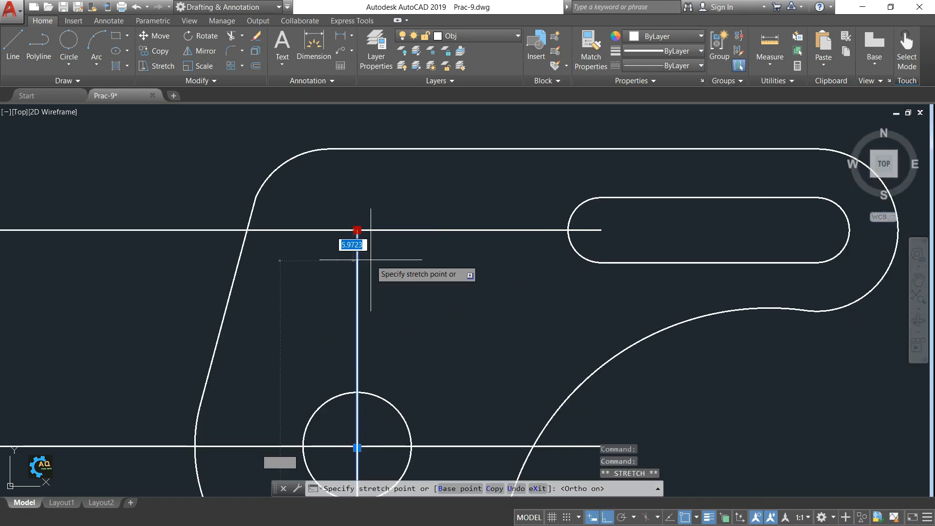
{"action": "left_click", "coordinate": [357, 188]}
{"action": "key", "text": "Escape"}
{"action": "scroll", "coordinate": [322, 221], "scroll_direction": "down", "scroll_amount": 4}
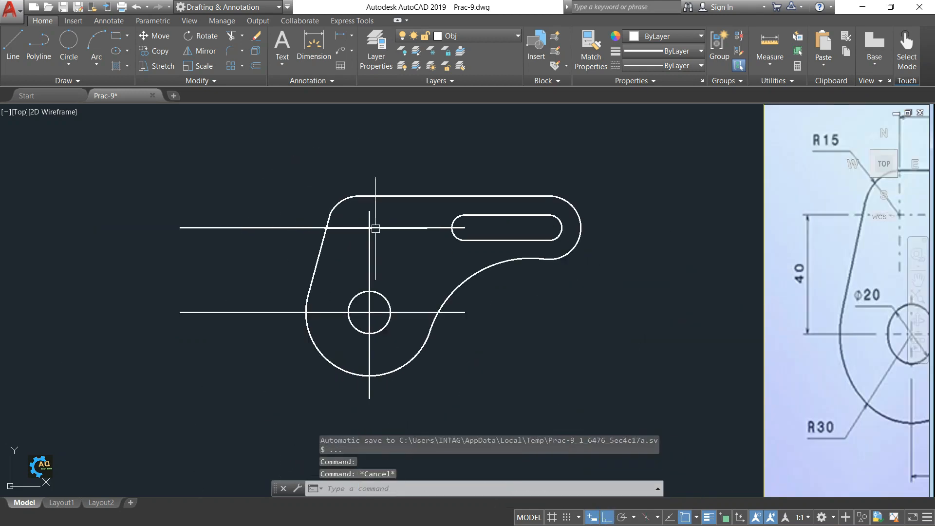
- Shift the upper horizontal construction line sideways by its midpoint so it runs through the whole slot
{"action": "left_click", "coordinate": [281, 229]}
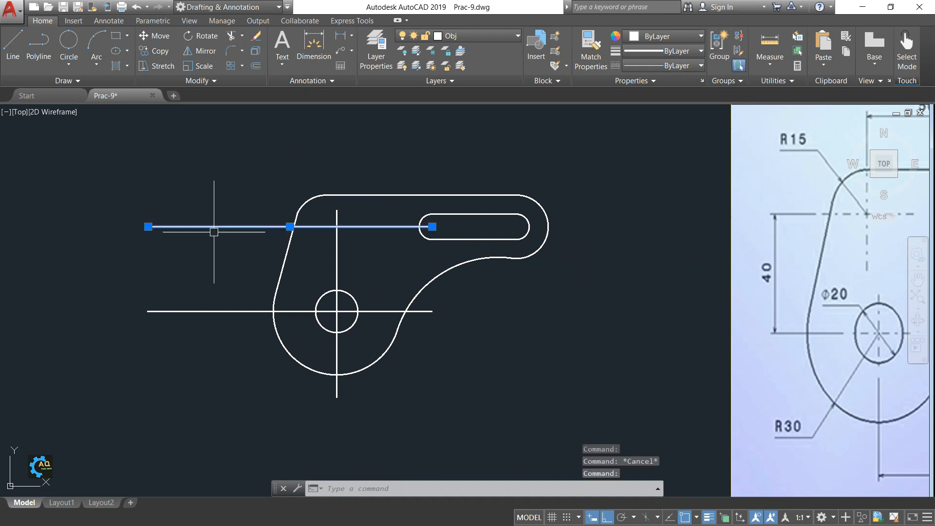
{"action": "left_click", "coordinate": [289, 226]}
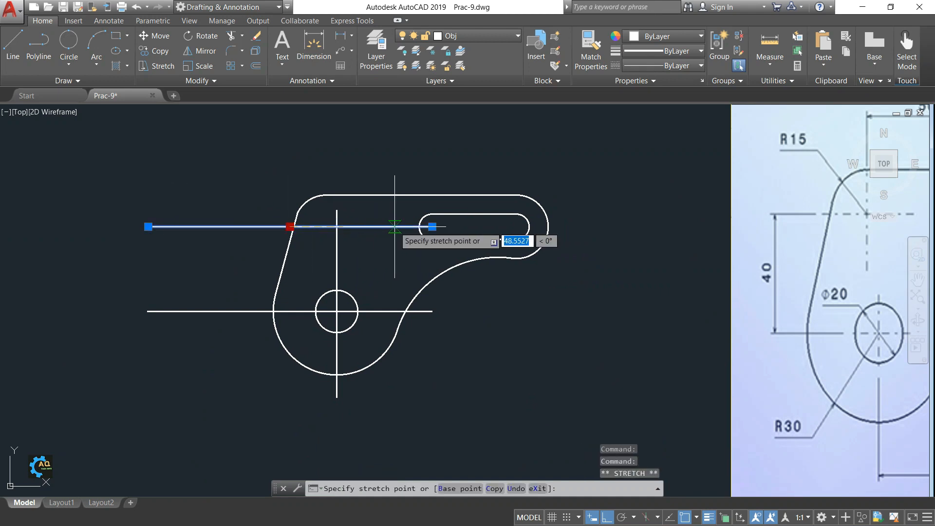
{"action": "left_click", "coordinate": [396, 227]}
{"action": "key", "text": "Escape"}
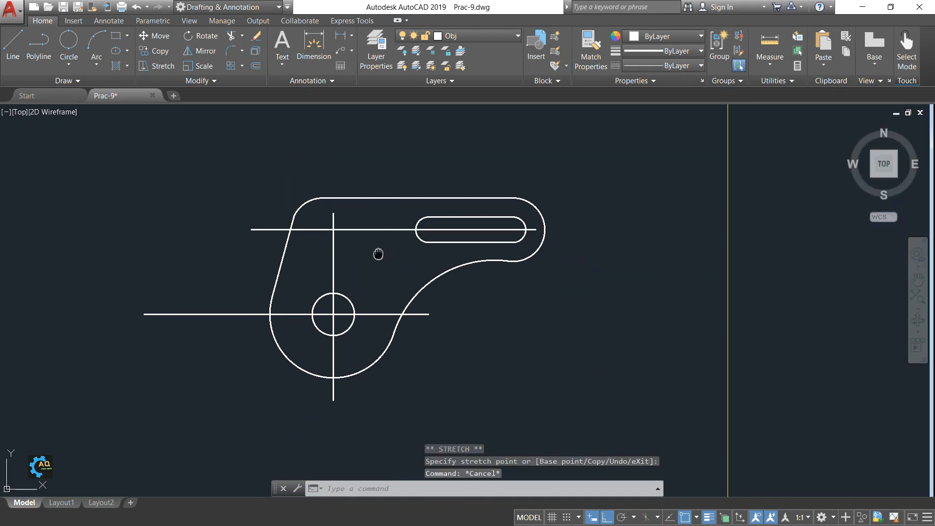
- Break the upper horizontal line between the slot and the upper-left corner's centre, and cut off its overhang past the slanted edge
{"action": "middle_click_drag", "start_coordinate": [386, 256], "coordinate": [364, 262]}
{"action": "scroll", "coordinate": [362, 255], "scroll_direction": "down", "scroll_amount": 2}
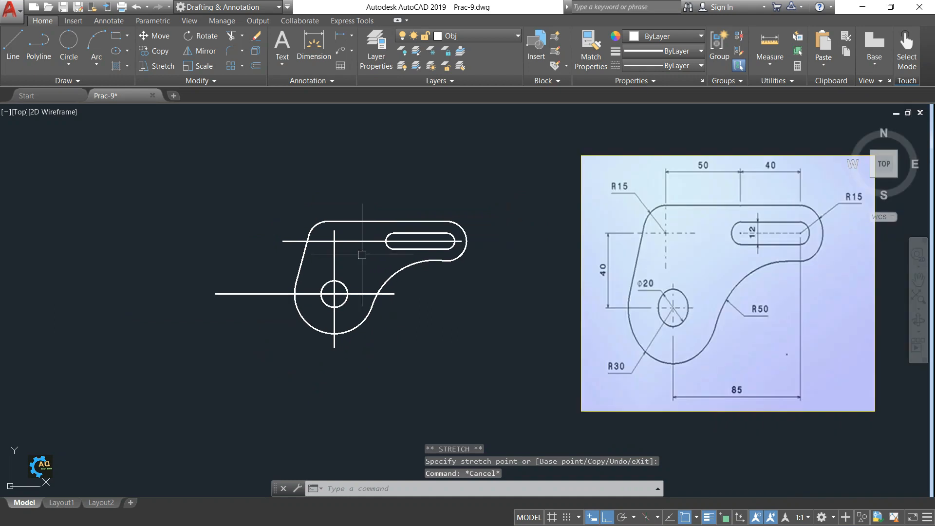
{"action": "type", "text": "br"}
{"action": "key", "text": "Return"}
{"action": "scroll", "coordinate": [380, 239], "scroll_direction": "up", "scroll_amount": 2}
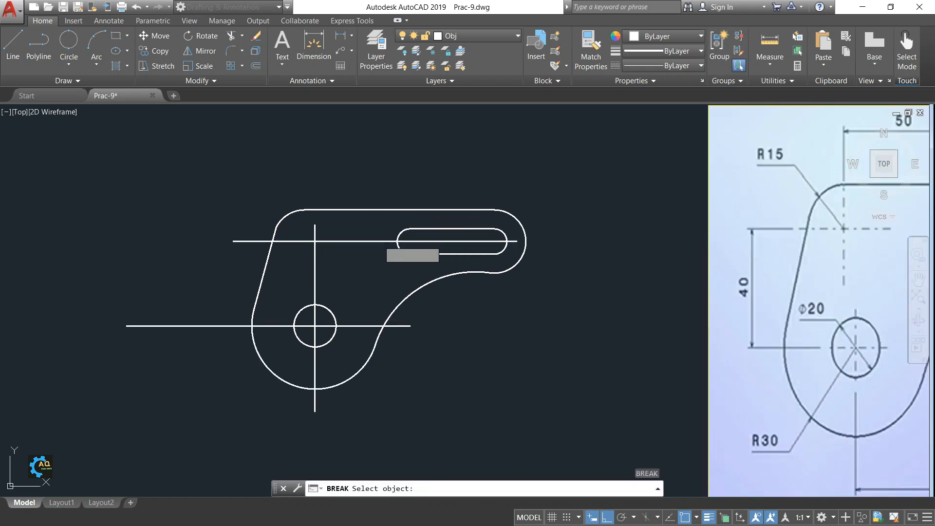
{"action": "left_click", "coordinate": [344, 241]}
{"action": "left_click", "coordinate": [334, 236]}
{"action": "key", "text": "Return"}
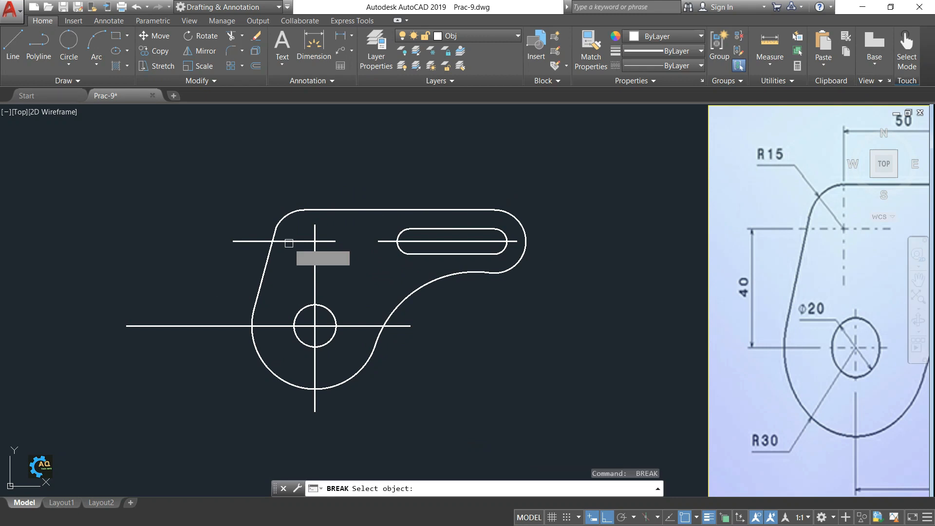
{"action": "left_click", "coordinate": [299, 242]}
{"action": "left_click", "coordinate": [212, 241]}
- Break the vertical construction line between the upper-left centre mark and the hole
{"action": "key", "text": "Return"}
{"action": "mouse_move", "coordinate": [296, 281]}
{"action": "middle_mouse_down"}
{"action": "mouse_move", "coordinate": [309, 245]}
{"action": "mouse_move", "coordinate": [298, 249]}
{"action": "middle_mouse_up"}
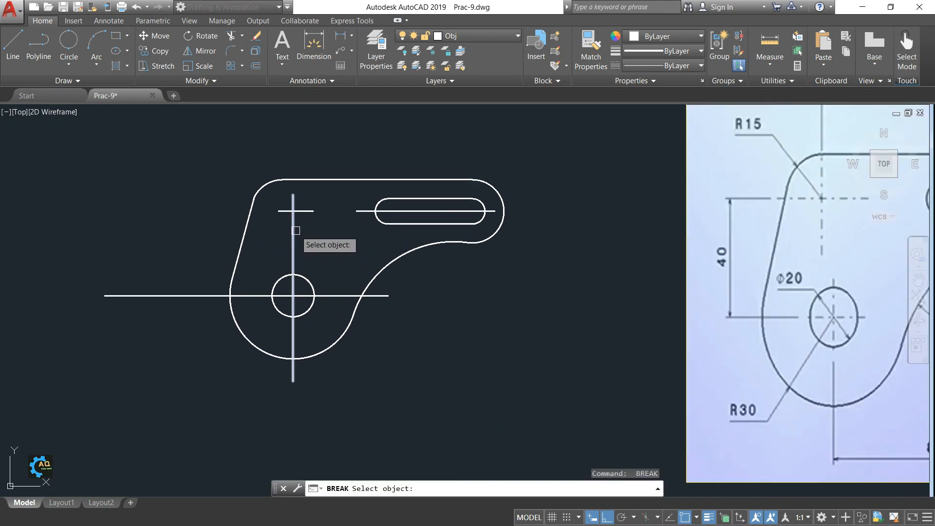
{"action": "left_click", "coordinate": [293, 235]}
{"action": "left_click", "coordinate": [311, 261]}
- Cut both ends off the lower horizontal construction line, leaving a short centreline through the hole
{"action": "key", "text": "Return"}
{"action": "left_click", "coordinate": [329, 295]}
{"action": "left_click", "coordinate": [471, 309]}
{"action": "key", "text": "Return"}
{"action": "left_click", "coordinate": [253, 295]}
{"action": "left_click", "coordinate": [97, 295]}
- Cut off the lower end of the vertical construction line a short distance below the hole
{"action": "key", "text": "Return"}
{"action": "middle_click_drag", "start_coordinate": [271, 377], "coordinate": [296, 314]}
{"action": "left_click", "coordinate": [328, 293]}
{"action": "key", "text": "Return"}
{"action": "left_click", "coordinate": [319, 273]}
{"action": "key", "text": "Escape"}
- Assign the slot's centreline, the upper-left centre mark and the hole's two centrelines to the Cen layer
{"action": "scroll", "coordinate": [409, 346], "scroll_direction": "down", "scroll_amount": 2}
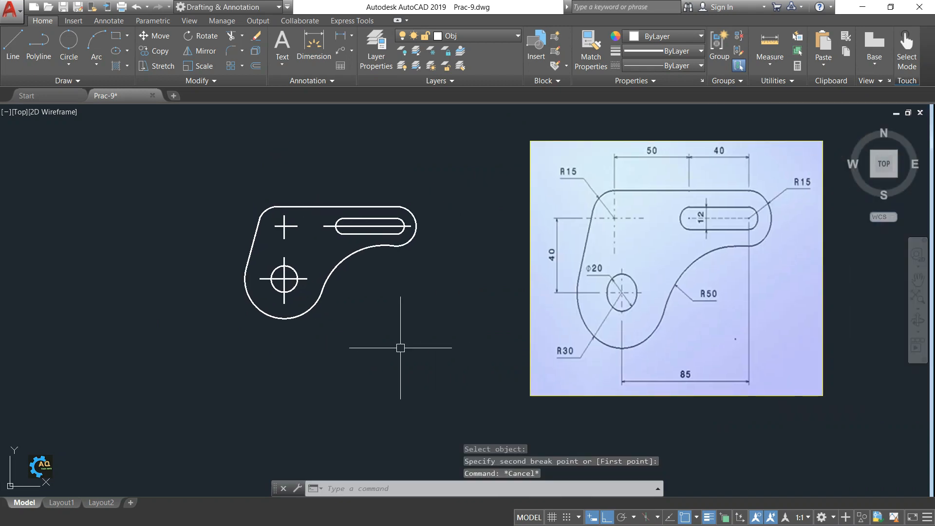
{"action": "scroll", "coordinate": [333, 233], "scroll_direction": "up", "scroll_amount": 2}
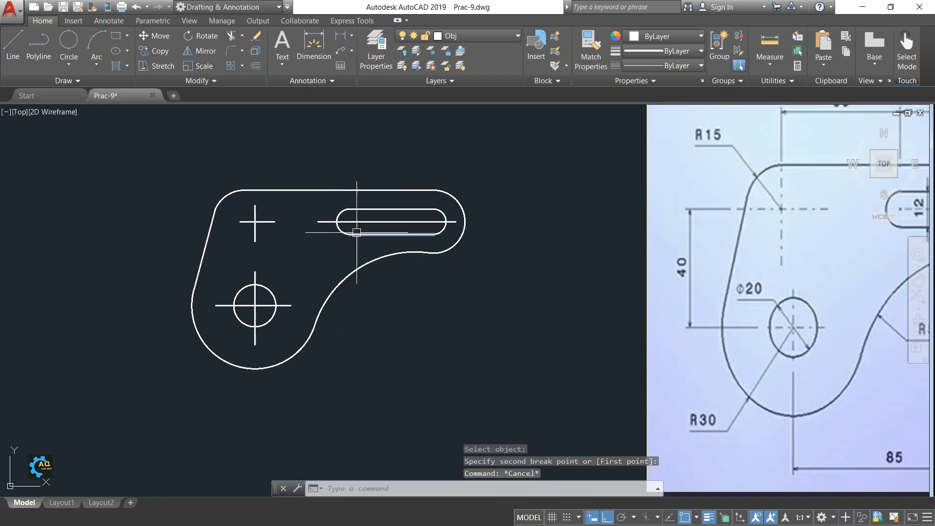
{"action": "left_click", "coordinate": [350, 221]}
{"action": "left_click", "coordinate": [280, 212]}
{"action": "left_click", "coordinate": [248, 272]}
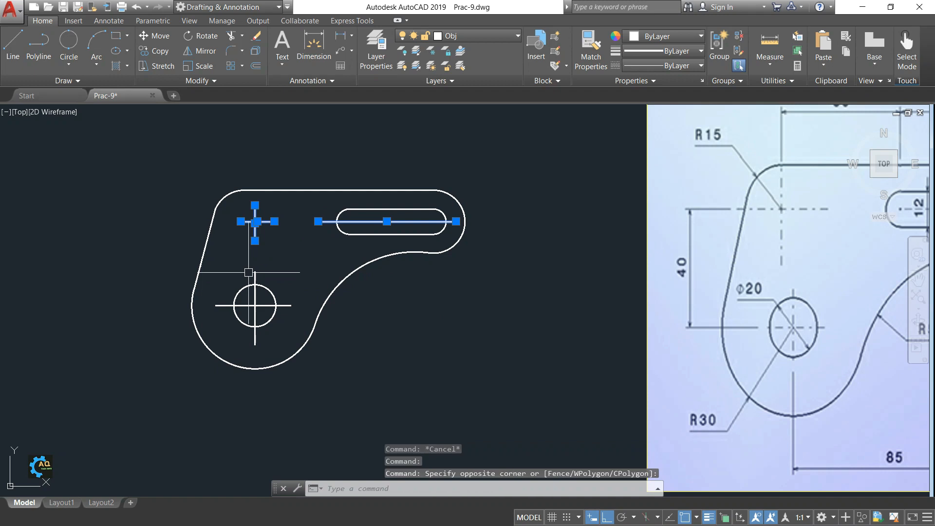
{"action": "left_click", "coordinate": [255, 292]}
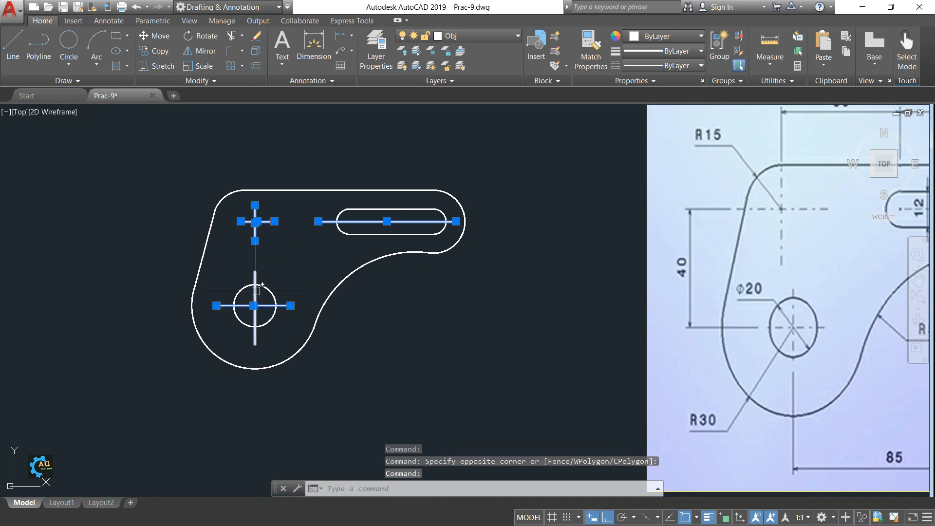
{"action": "left_click", "coordinate": [507, 42]}
{"action": "left_click", "coordinate": [461, 68]}
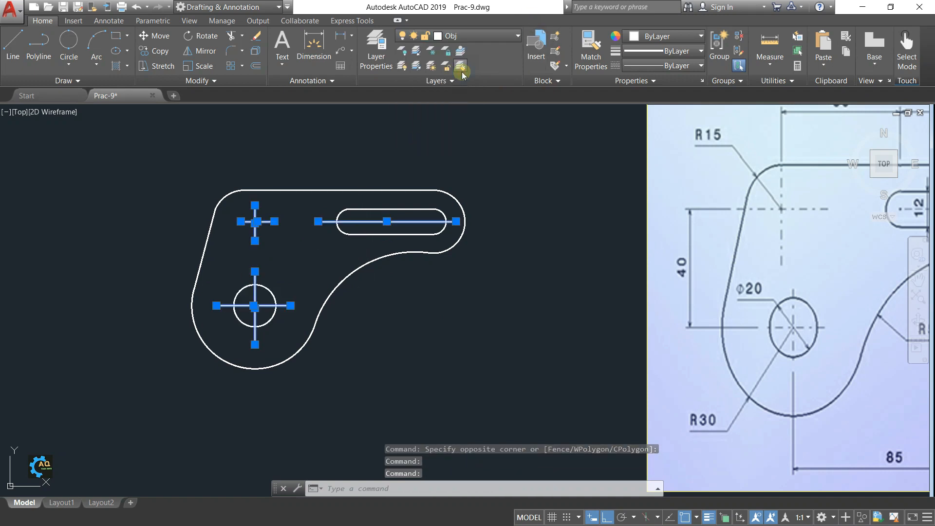
{"action": "left_click", "coordinate": [507, 36]}
{"action": "left_click", "coordinate": [469, 64]}
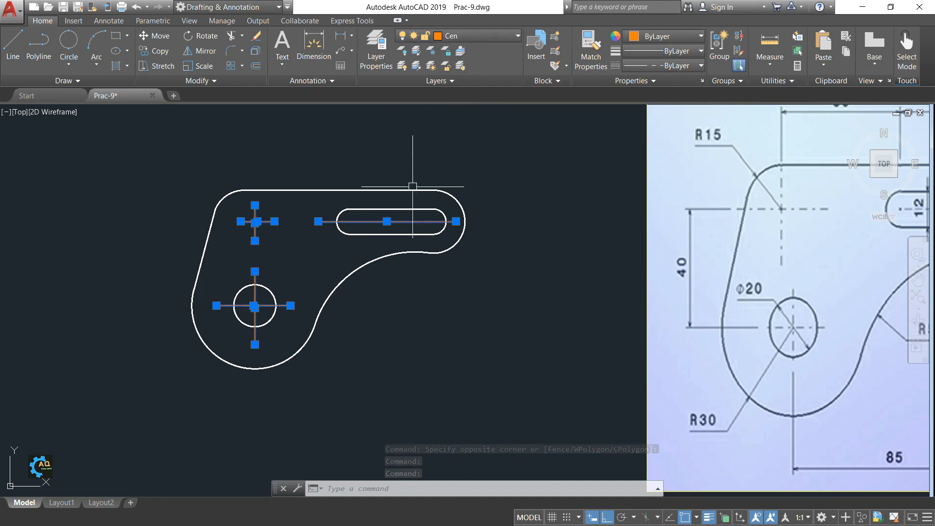
- Set the linetype scale of the five selected centrelines to 10 and deselect them
{"action": "right_click", "coordinate": [411, 224]}
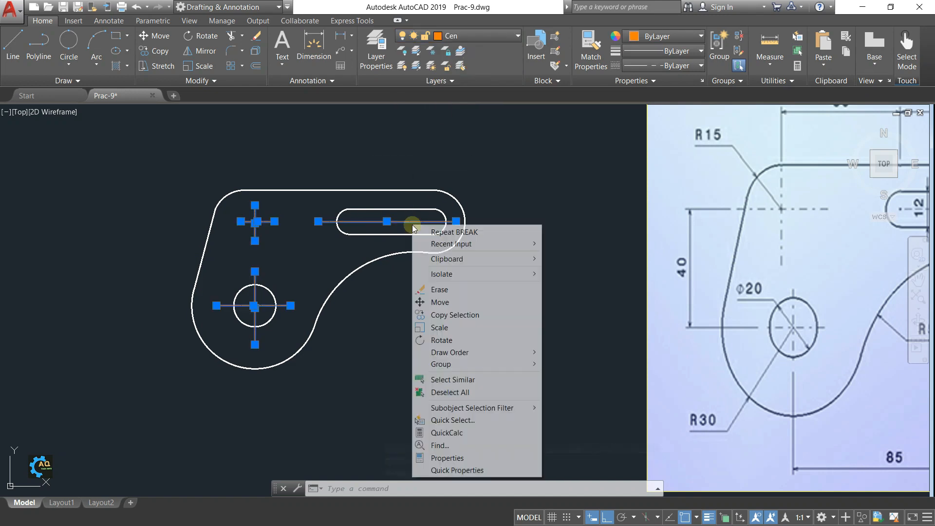
{"action": "left_click", "coordinate": [469, 456]}
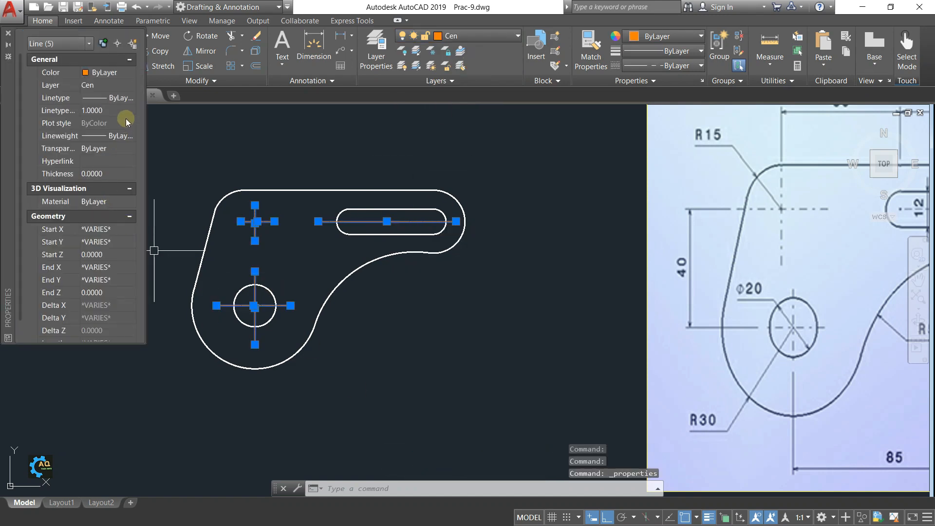
{"action": "key", "text": "Return"}
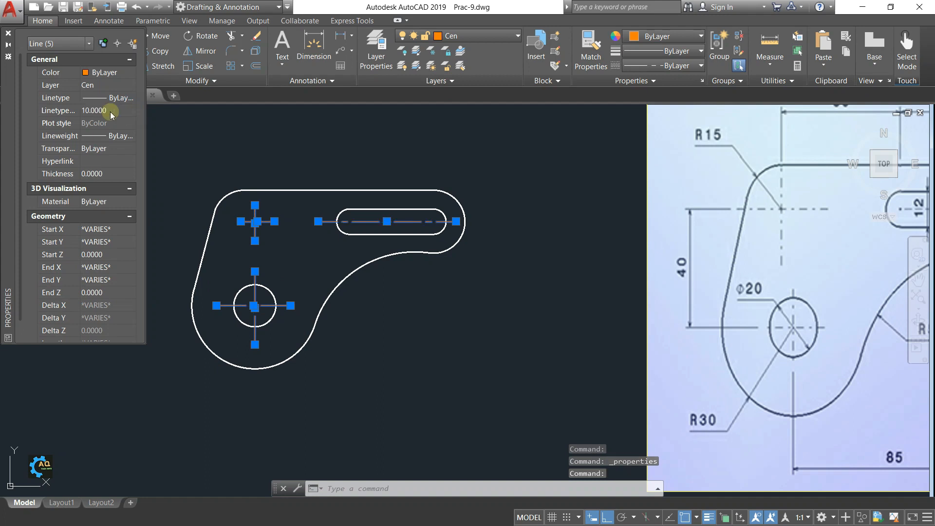
{"action": "left_click", "coordinate": [7, 34]}
{"action": "key", "text": "Escape"}
- Move the upper-left centre mark's horizontal line by its midpoint onto the mark's vertical line
{"action": "scroll", "coordinate": [179, 214], "scroll_direction": "up", "scroll_amount": 4}
{"action": "left_click", "coordinate": [379, 232]}
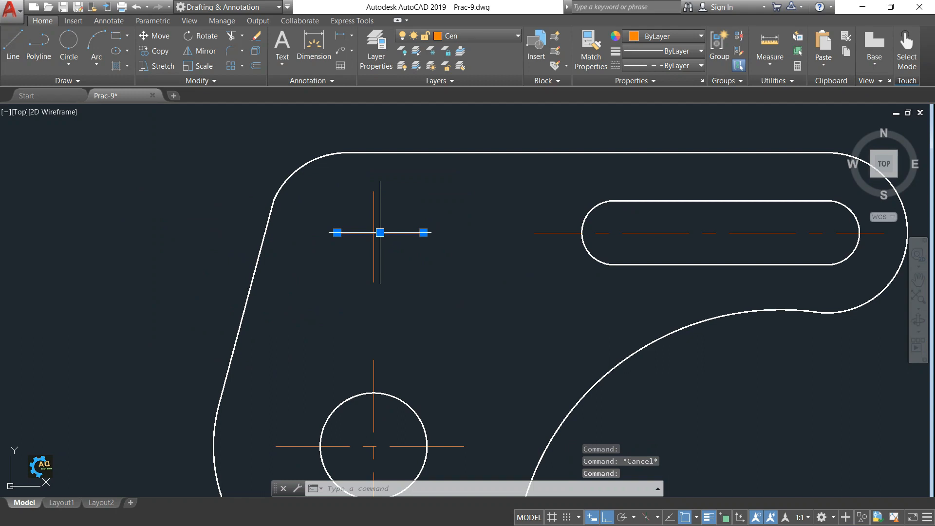
{"action": "left_click", "coordinate": [379, 232]}
- Move the hole's vertical centreline by its midpoint onto the midpoint of the hole's horizontal centreline
{"action": "scroll", "coordinate": [502, 187], "scroll_direction": "down", "scroll_amount": 2}
{"action": "left_click", "coordinate": [438, 347]}
{"action": "scroll", "coordinate": [425, 350], "scroll_direction": "up", "scroll_amount": 4}
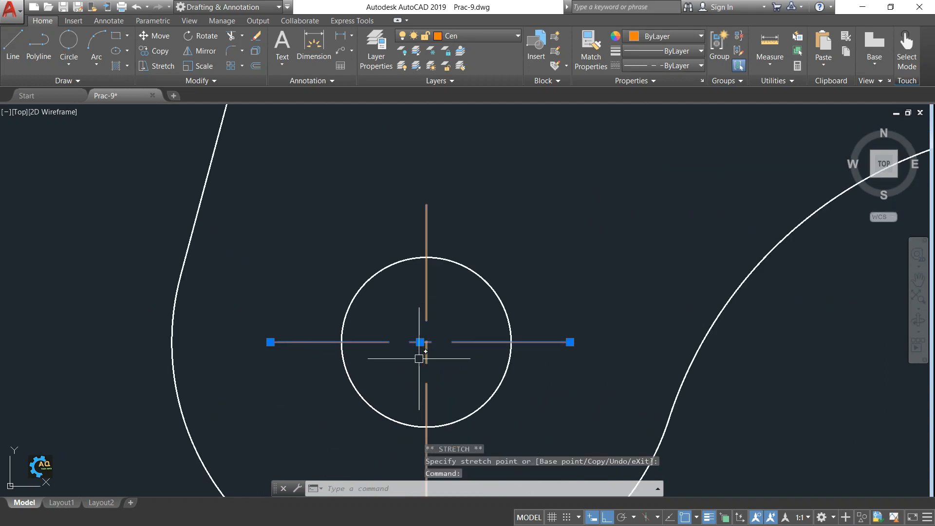
{"action": "left_click", "coordinate": [428, 361]}
{"action": "left_click", "coordinate": [426, 351]}
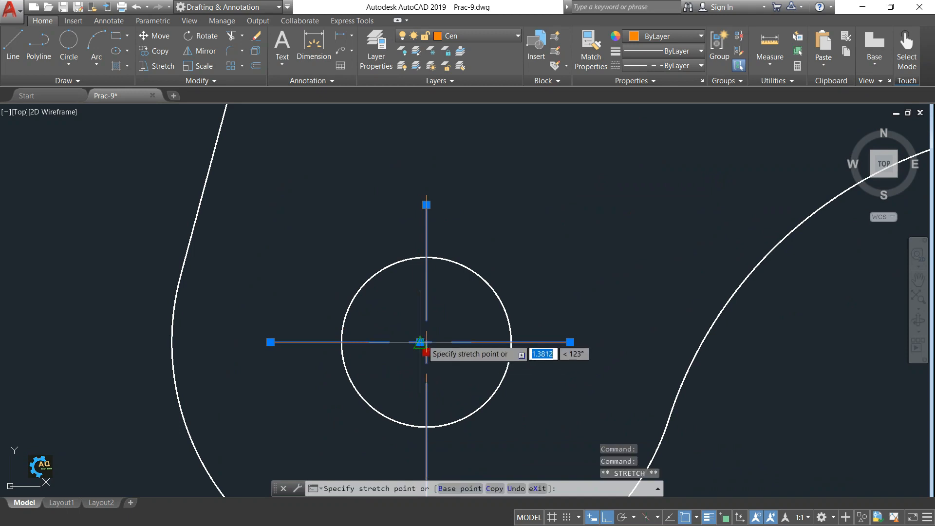
{"action": "left_click", "coordinate": [419, 342]}
{"action": "key", "text": "Escape"}
- Make the dimension layer current with nothing selected
{"action": "scroll", "coordinate": [485, 336], "scroll_direction": "down", "scroll_amount": 4}
{"action": "middle_click_drag", "start_coordinate": [560, 327], "coordinate": [493, 339]}
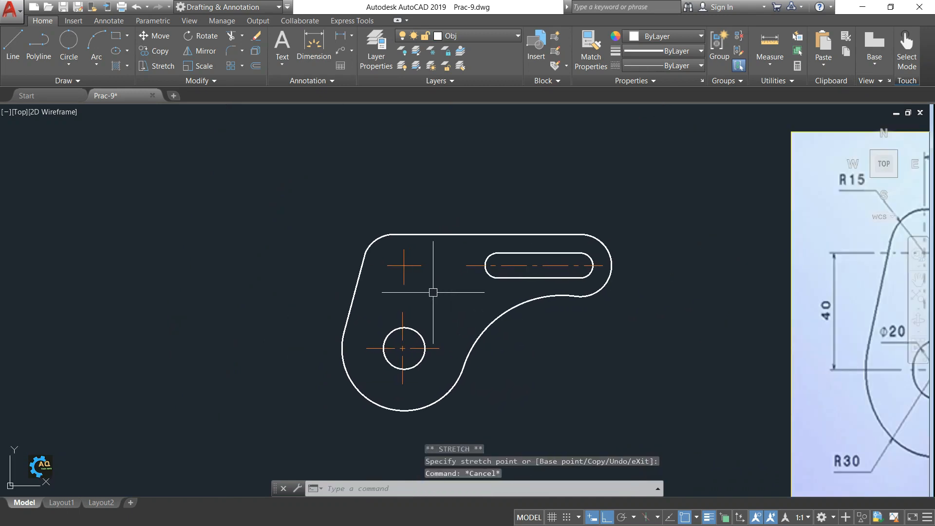
{"action": "scroll", "coordinate": [442, 292], "scroll_direction": "down", "scroll_amount": 2}
{"action": "middle_click_drag", "start_coordinate": [569, 294], "coordinate": [511, 273]}
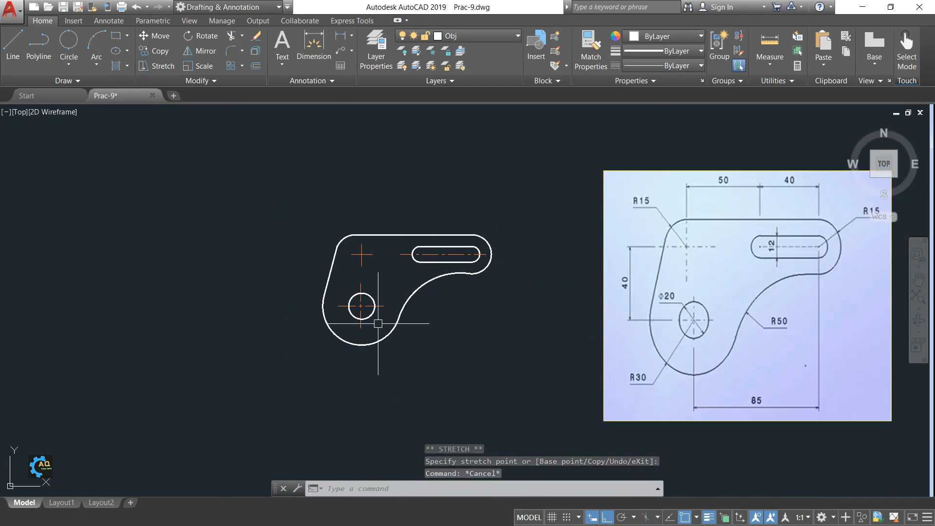
{"action": "left_click", "coordinate": [460, 35]}
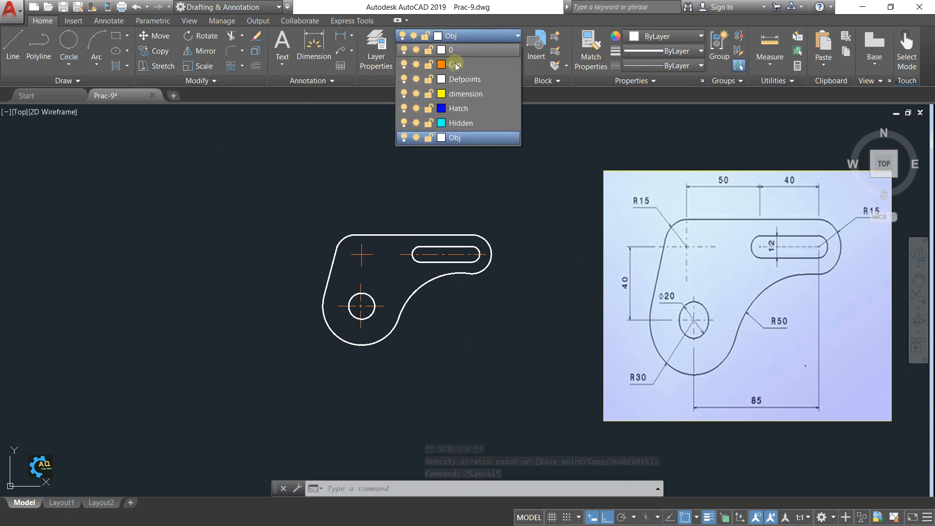
{"action": "left_click", "coordinate": [465, 94]}
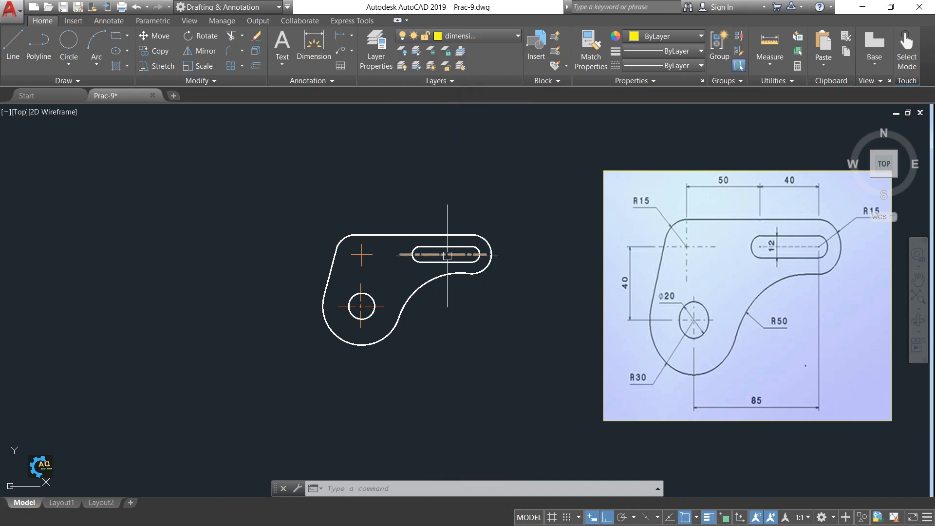
- Add a horizontal linear dimension between the slot's two arc centres, placed above the plate
{"action": "scroll", "coordinate": [416, 248], "scroll_direction": "up", "scroll_amount": 2}
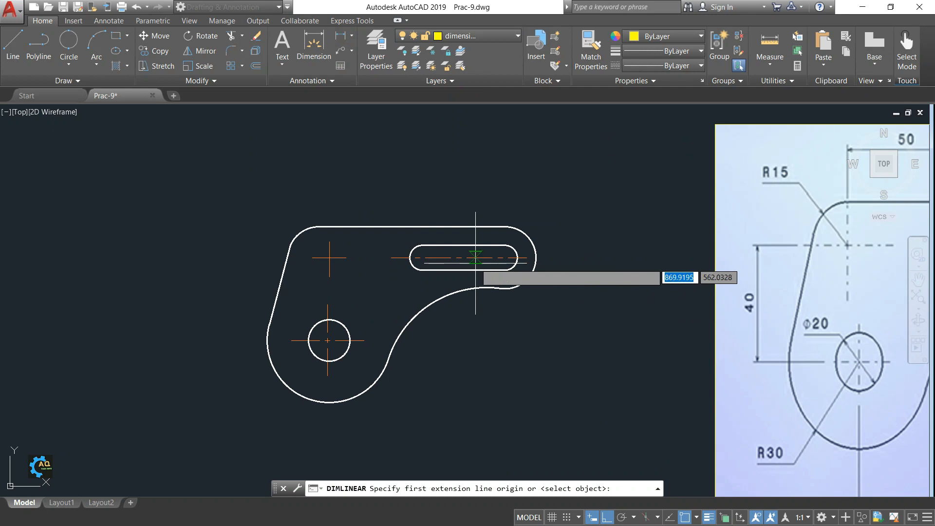
{"action": "left_click", "coordinate": [506, 256]}
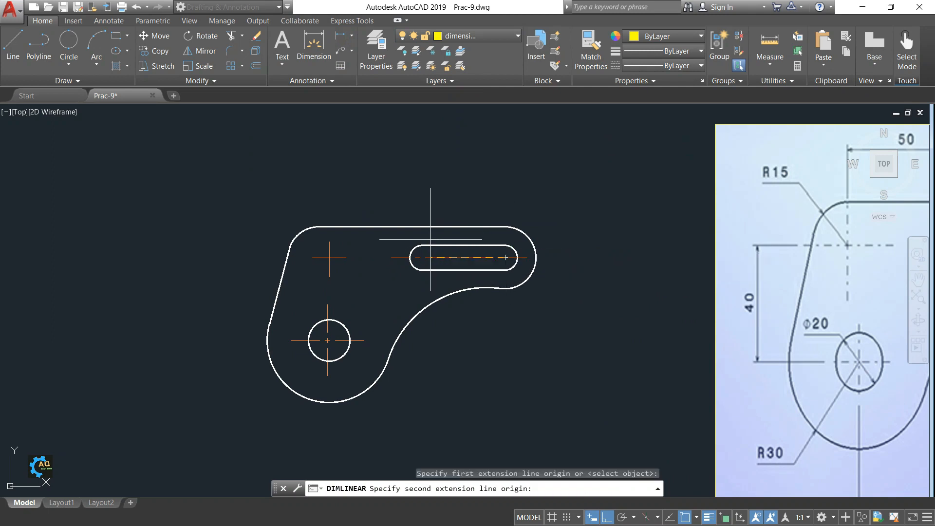
{"action": "left_click", "coordinate": [422, 257]}
{"action": "left_click", "coordinate": [422, 181]}
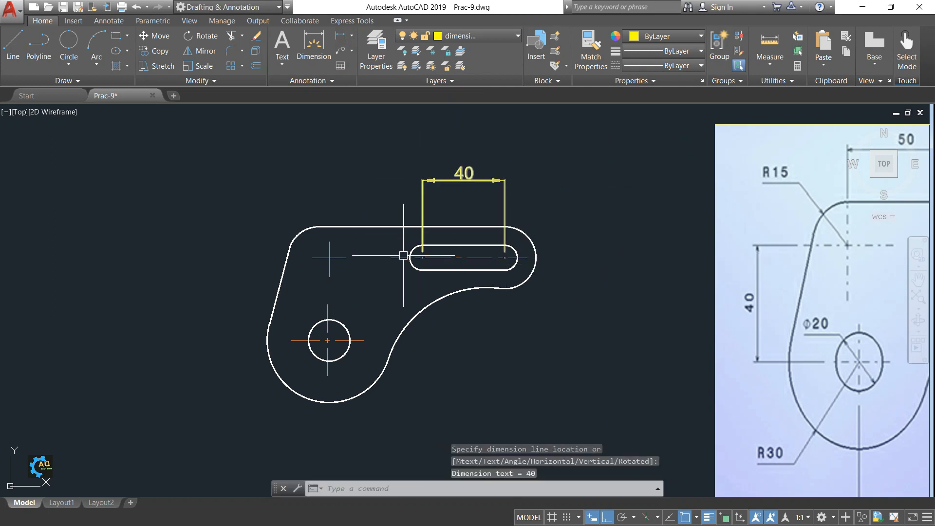
{"action": "key", "text": "Return"}
{"action": "left_click", "coordinate": [421, 257]}
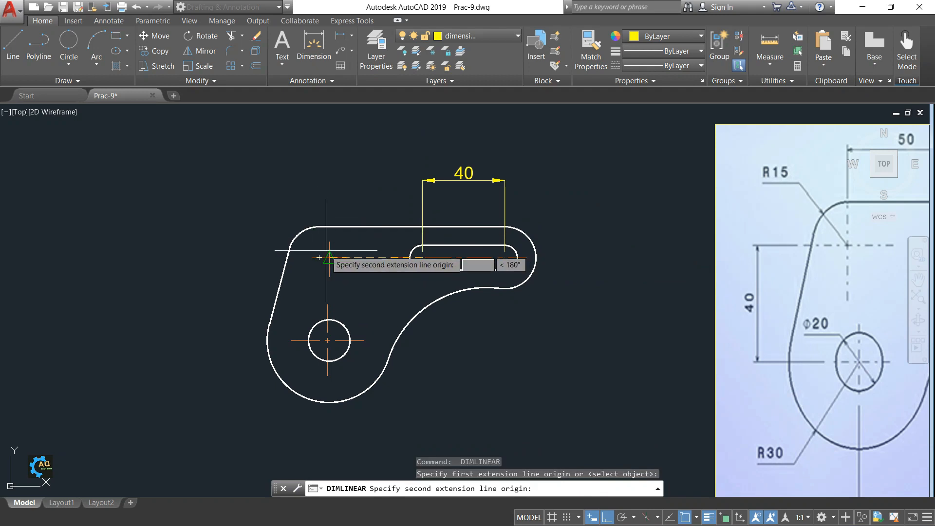
{"action": "scroll", "coordinate": [329, 257], "scroll_direction": "down", "scroll_amount": 2}
{"action": "middle_click_drag", "start_coordinate": [329, 258], "coordinate": [366, 295]}
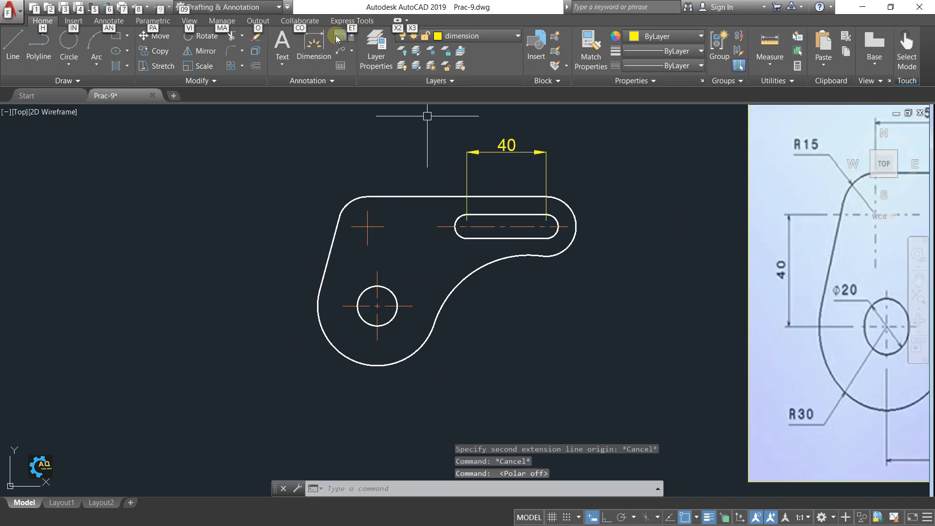
- Dimension the horizontal distance from the slot's left arc centre to the upper-left centre mark, aligned with the slot's centre-distance dimension
{"action": "left_click", "coordinate": [340, 36]}
{"action": "left_click", "coordinate": [466, 226]}
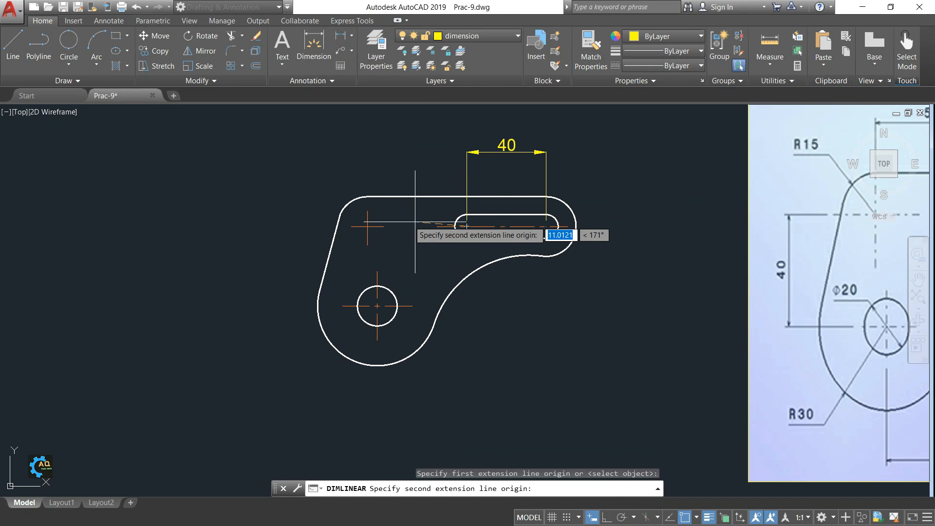
{"action": "left_click", "coordinate": [367, 226]}
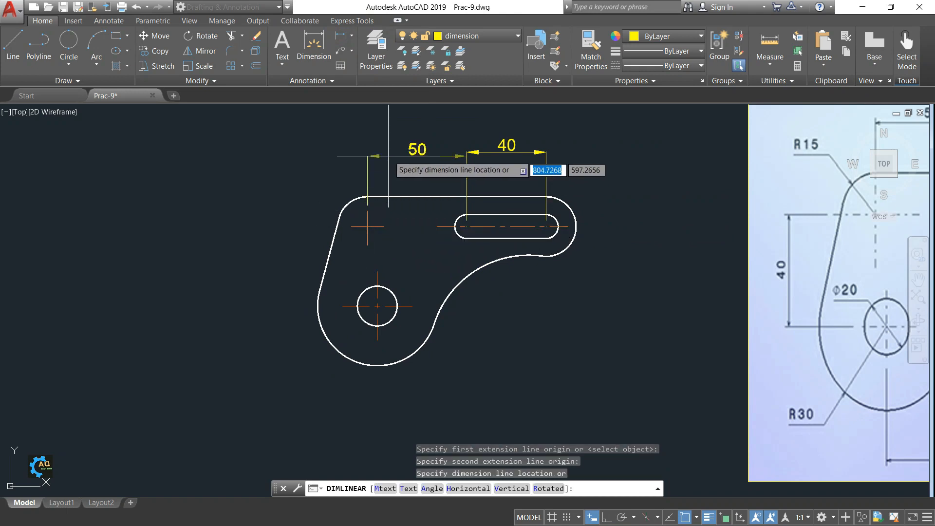
{"action": "scroll", "coordinate": [467, 152], "scroll_direction": "up", "scroll_amount": 8}
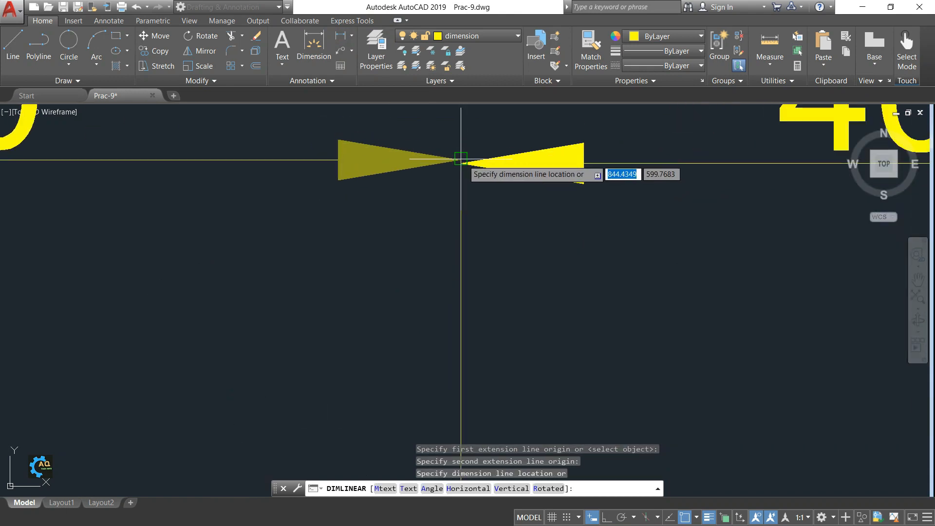
{"action": "left_click", "coordinate": [460, 163]}
- Add a vertical linear dimension between the upper-left centre mark and the hole's horizontal centreline, placed left of the plate
{"action": "scroll", "coordinate": [475, 163], "scroll_direction": "down", "scroll_amount": 8}
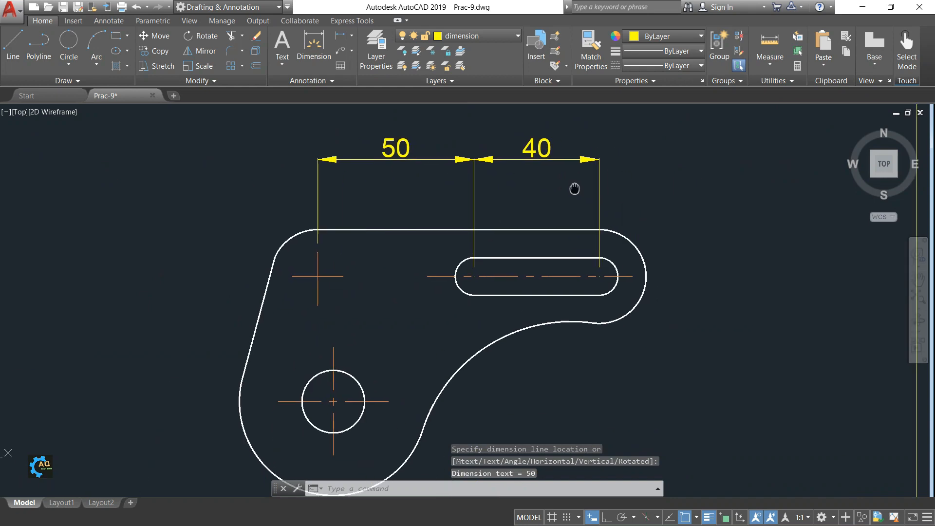
{"action": "middle_click_drag", "start_coordinate": [369, 268], "coordinate": [436, 218]}
{"action": "scroll", "coordinate": [433, 217], "scroll_direction": "down", "scroll_amount": 3}
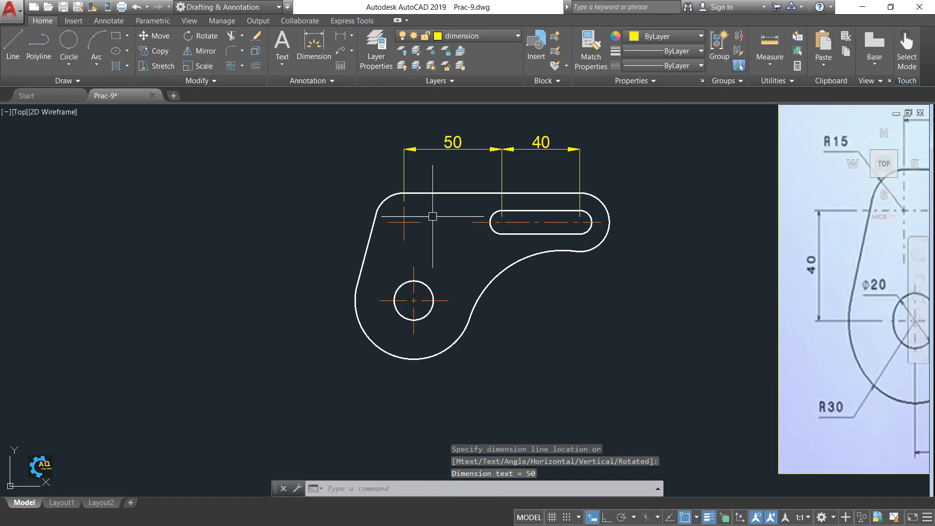
{"action": "key", "text": "Return"}
{"action": "left_click", "coordinate": [388, 222]}
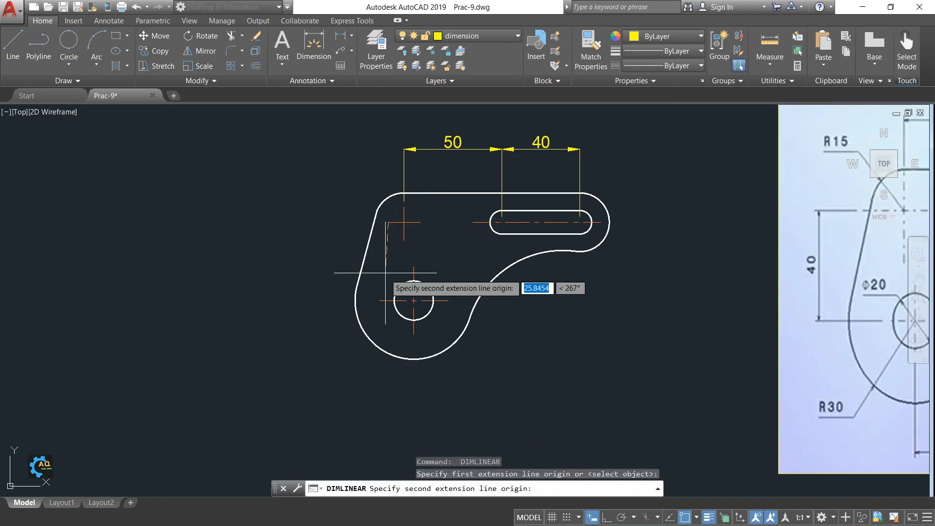
{"action": "left_click", "coordinate": [379, 300]}
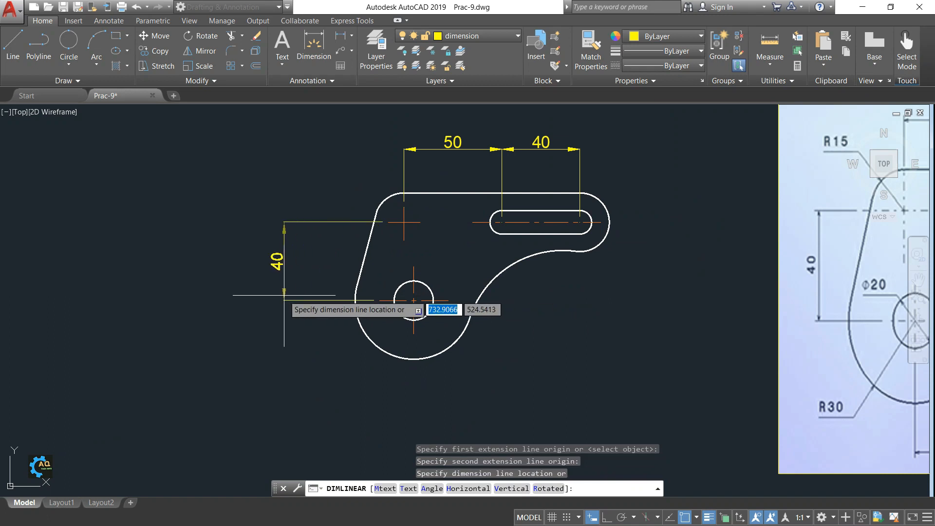
{"action": "left_click", "coordinate": [287, 296]}
- Dimension the horizontal distance from the hole's vertical centreline to the slot's right arc centre, placed below the plate
{"action": "scroll", "coordinate": [333, 296], "scroll_direction": "down", "scroll_amount": 4}
{"action": "middle_click_drag", "start_coordinate": [458, 294], "coordinate": [472, 253]}
{"action": "scroll", "coordinate": [418, 279], "scroll_direction": "up", "scroll_amount": 2}
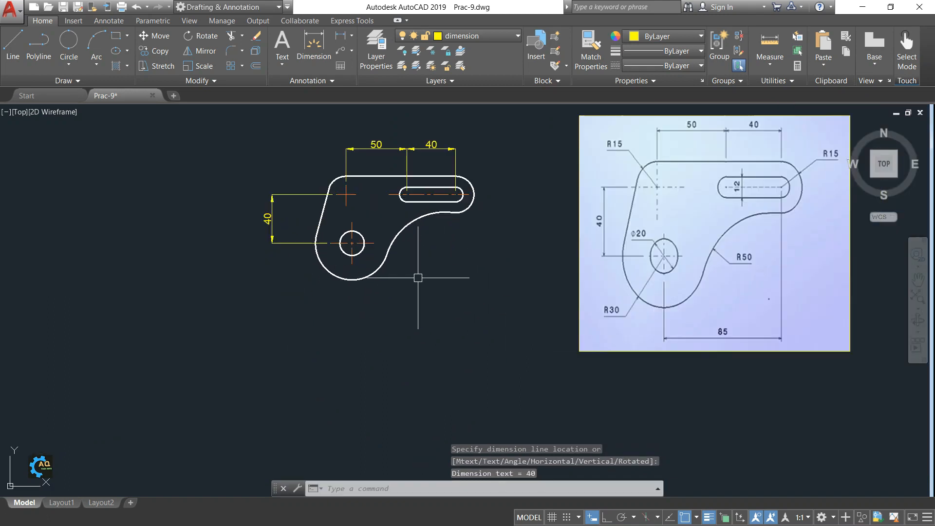
{"action": "key", "text": "Return"}
{"action": "left_click", "coordinate": [352, 263]}
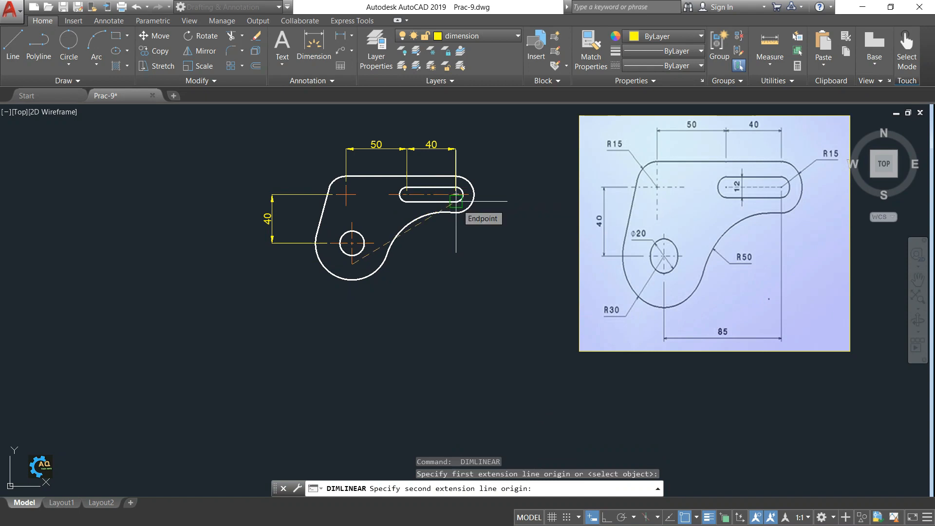
{"action": "scroll", "coordinate": [456, 201], "scroll_direction": "up", "scroll_amount": 4}
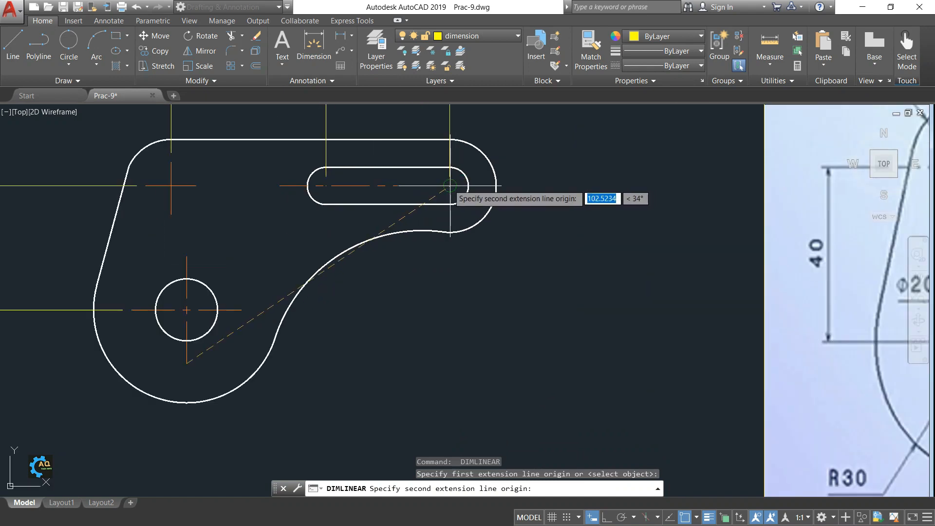
{"action": "left_click", "coordinate": [450, 185]}
{"action": "middle_click_drag", "start_coordinate": [363, 372], "coordinate": [401, 295]}
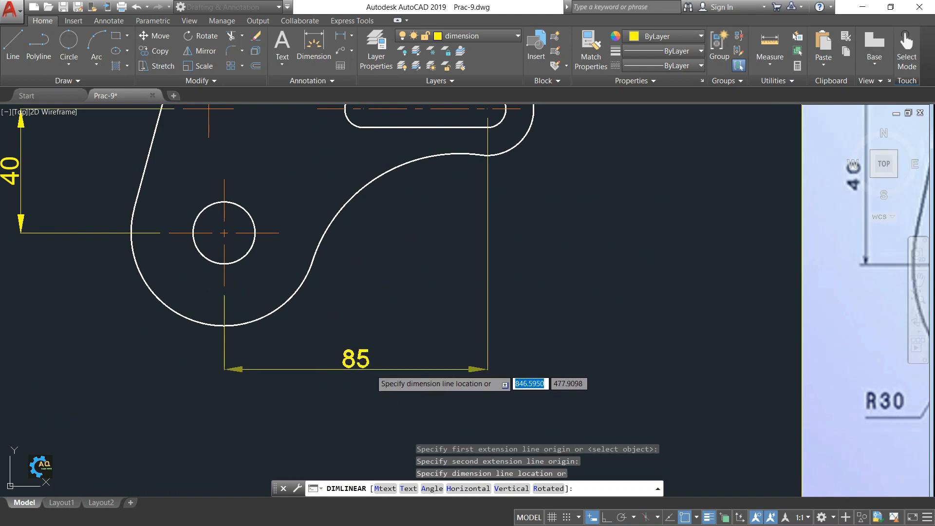
{"action": "left_click", "coordinate": [355, 370]}
- Add radius dimensions to the plate's right end arc and its upper-left corner arc, with the text outside the outline
{"action": "scroll", "coordinate": [341, 341], "scroll_direction": "down", "scroll_amount": 4}
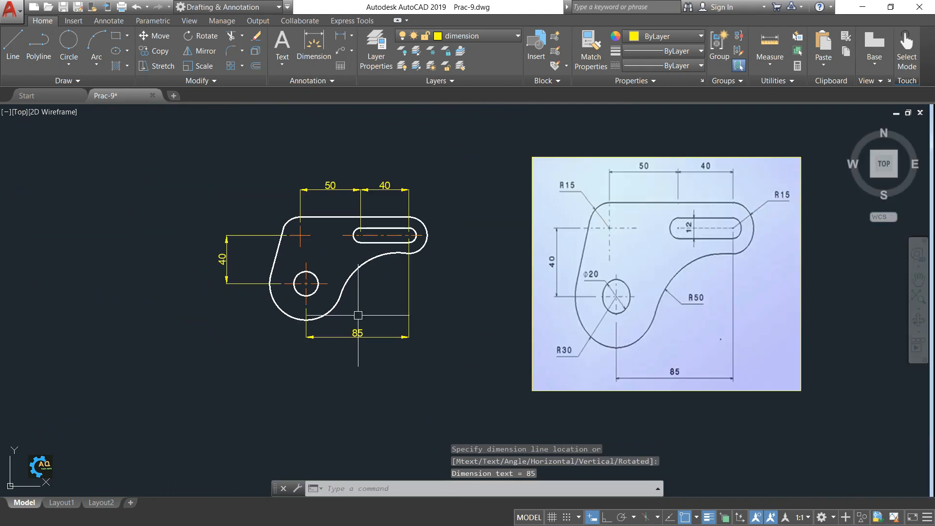
{"action": "left_click", "coordinate": [356, 43]}
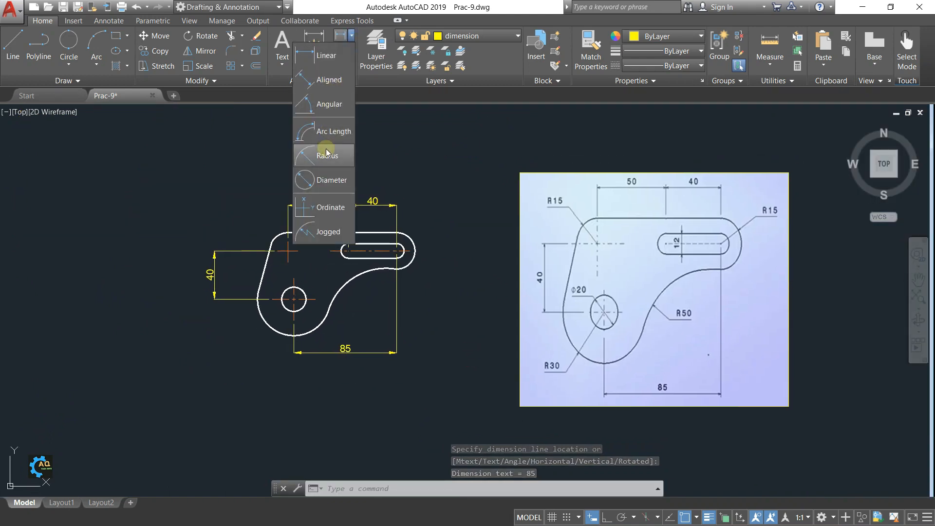
{"action": "left_click", "coordinate": [324, 170]}
{"action": "left_click", "coordinate": [410, 238]}
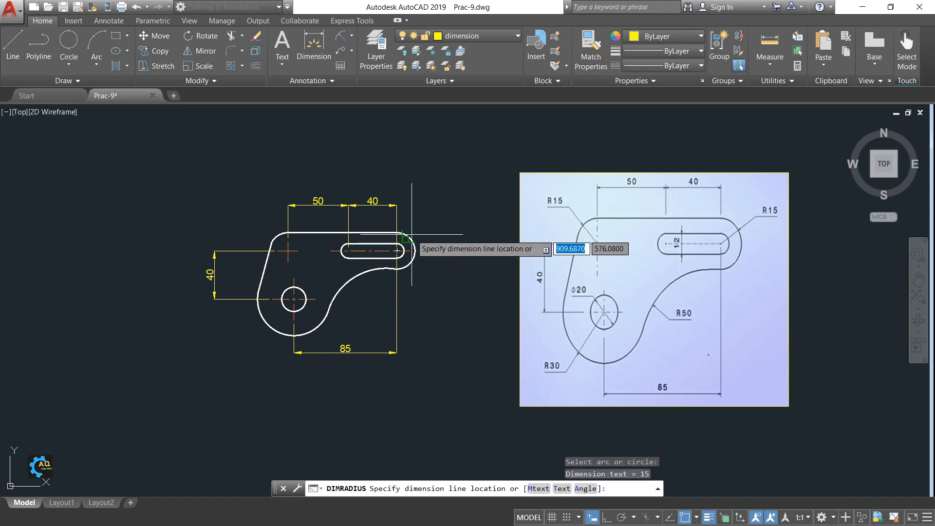
{"action": "key", "text": "Return"}
{"action": "left_click", "coordinate": [276, 238]}
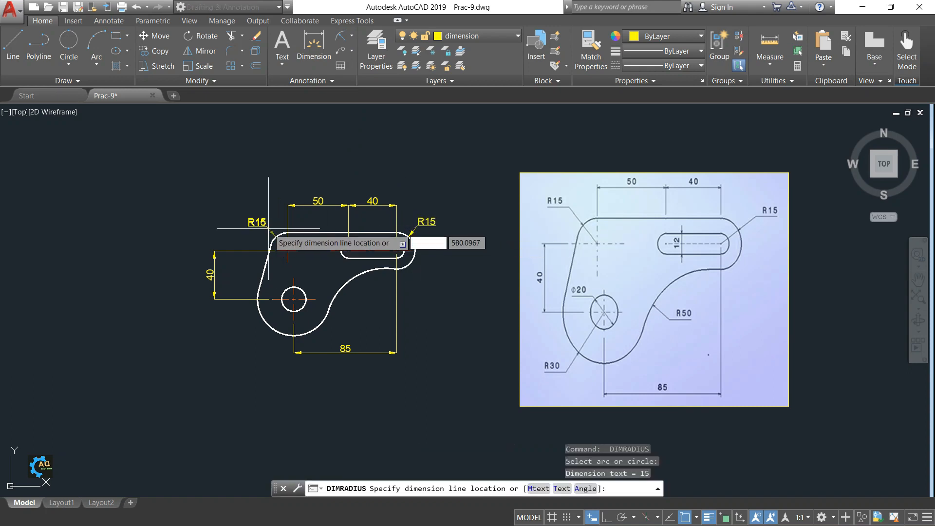
{"action": "left_click", "coordinate": [259, 225]}
- Add radius dimensions to the large arc around the hole and to the concave arc below the slot
{"action": "key", "text": "Return"}
{"action": "left_click", "coordinate": [267, 325]}
{"action": "left_click", "coordinate": [243, 352]}
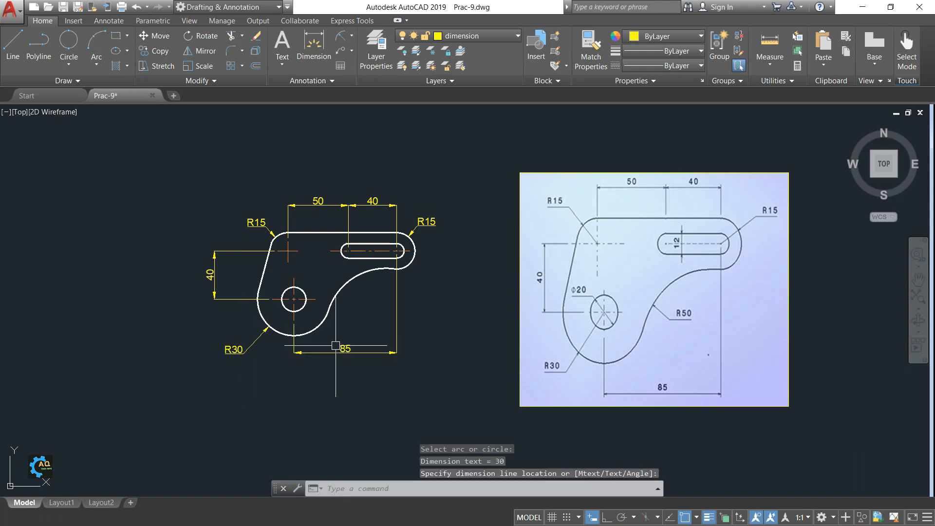
{"action": "key", "text": "Return"}
{"action": "left_click", "coordinate": [361, 280]}
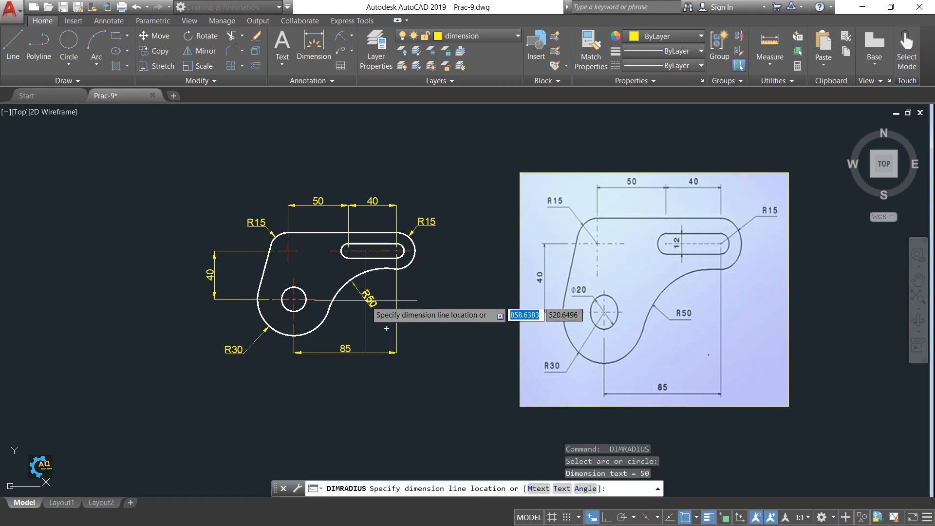
{"action": "left_click", "coordinate": [386, 328]}
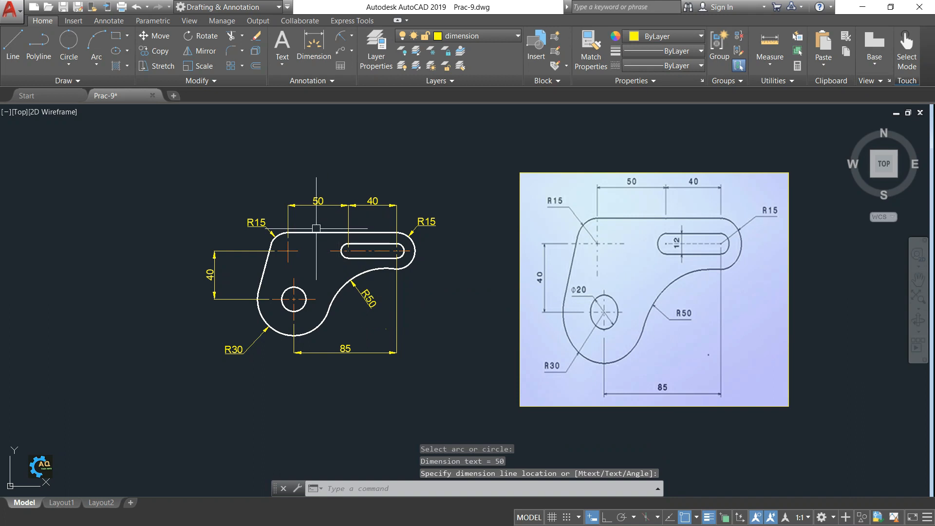
- Add a vertical linear dimension for the slot's width between its two straight edges, placed inside the slot
{"action": "scroll", "coordinate": [327, 221], "scroll_direction": "up", "scroll_amount": 2}
{"action": "left_click", "coordinate": [353, 39]}
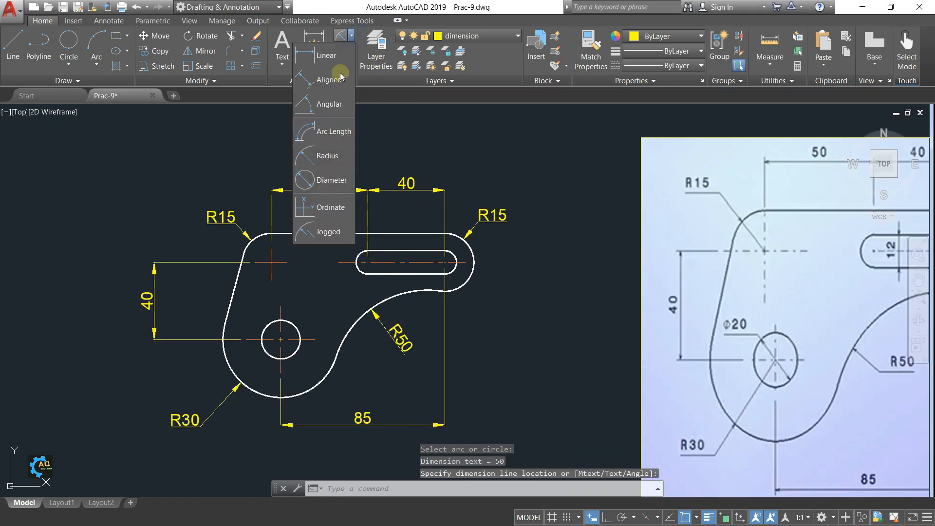
{"action": "left_click", "coordinate": [326, 61]}
{"action": "scroll", "coordinate": [393, 224], "scroll_direction": "up", "scroll_amount": 2}
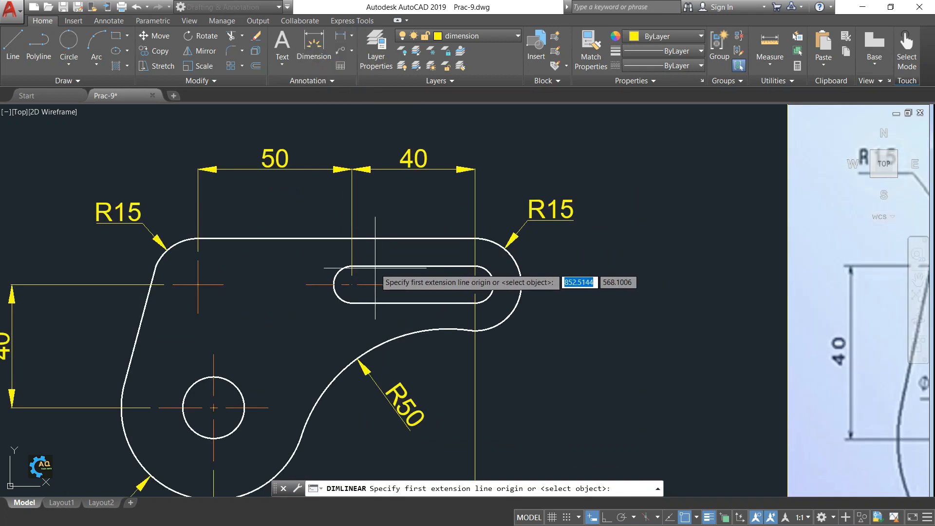
{"action": "left_click", "coordinate": [397, 266]}
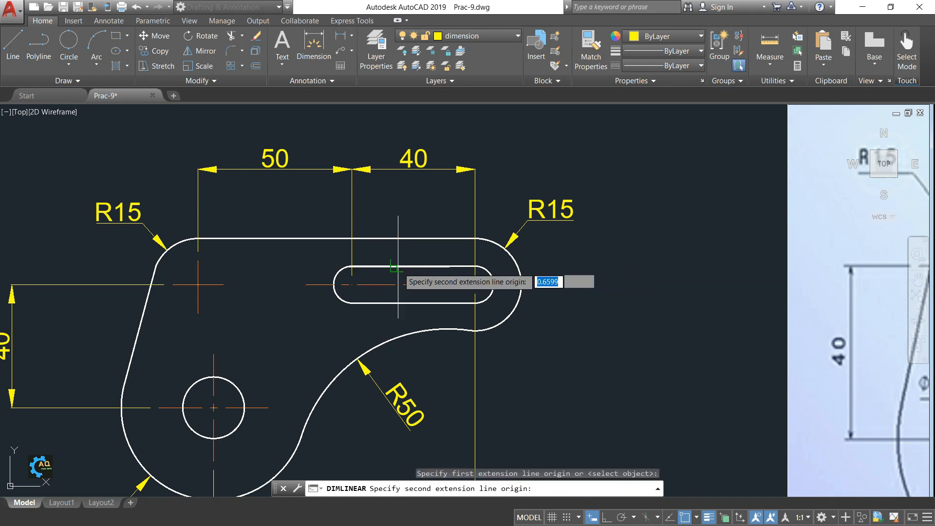
{"action": "left_click", "coordinate": [396, 303]}
{"action": "left_click", "coordinate": [406, 282]}
- Add a diameter dimension to the hole, with the text above and to the right of it
{"action": "scroll", "coordinate": [474, 279], "scroll_direction": "down", "scroll_amount": 2}
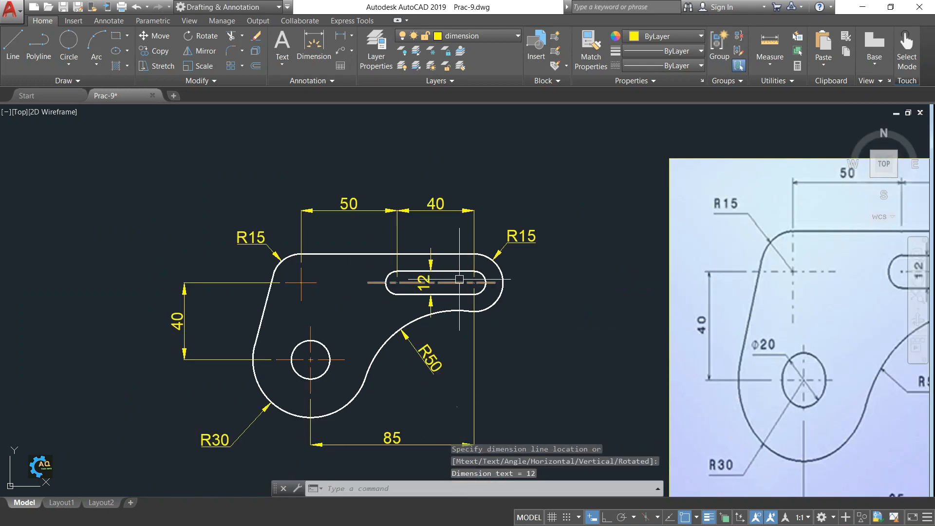
{"action": "scroll", "coordinate": [463, 219], "scroll_direction": "down", "scroll_amount": 2}
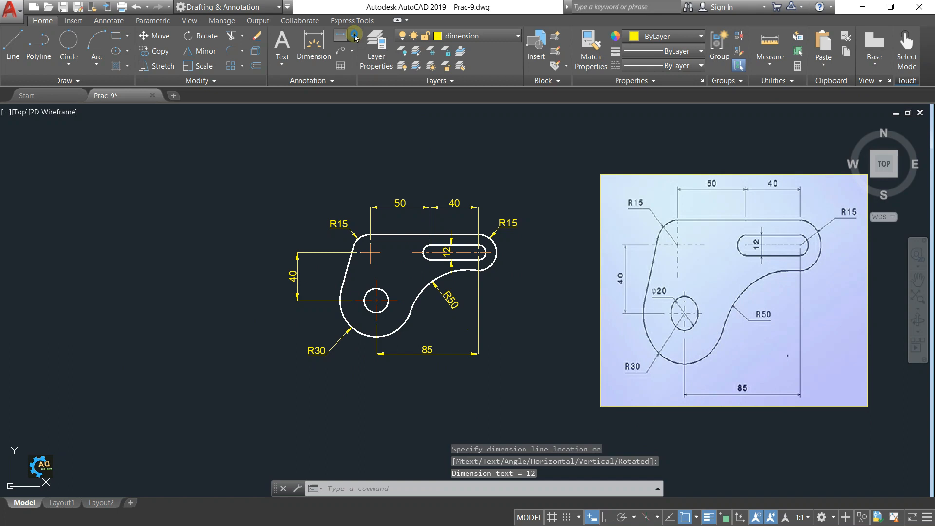
{"action": "left_click", "coordinate": [355, 38]}
{"action": "left_click", "coordinate": [324, 179]}
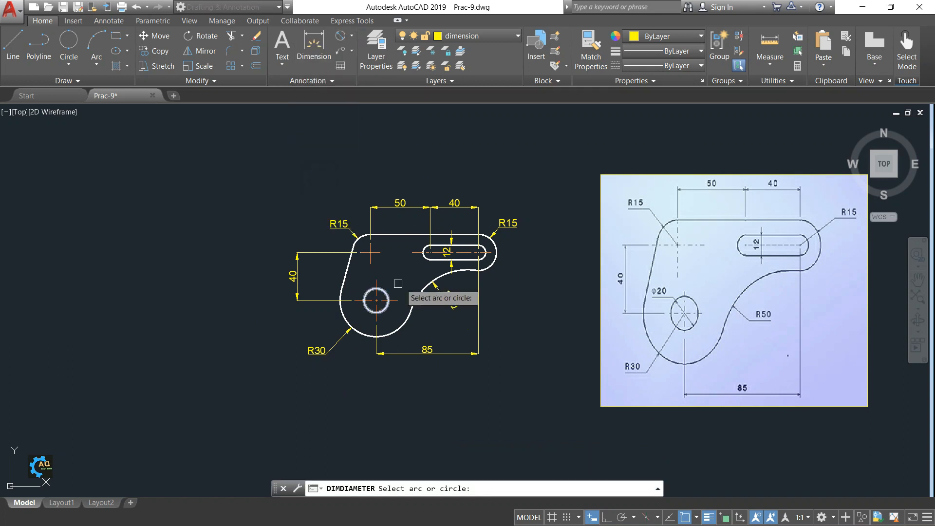
{"action": "left_click", "coordinate": [381, 284]}
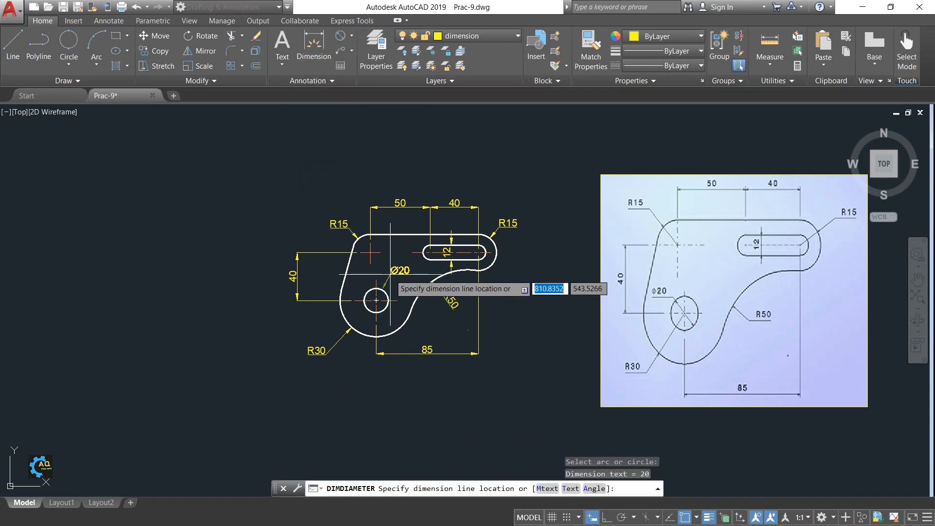
{"action": "left_click", "coordinate": [390, 274]}
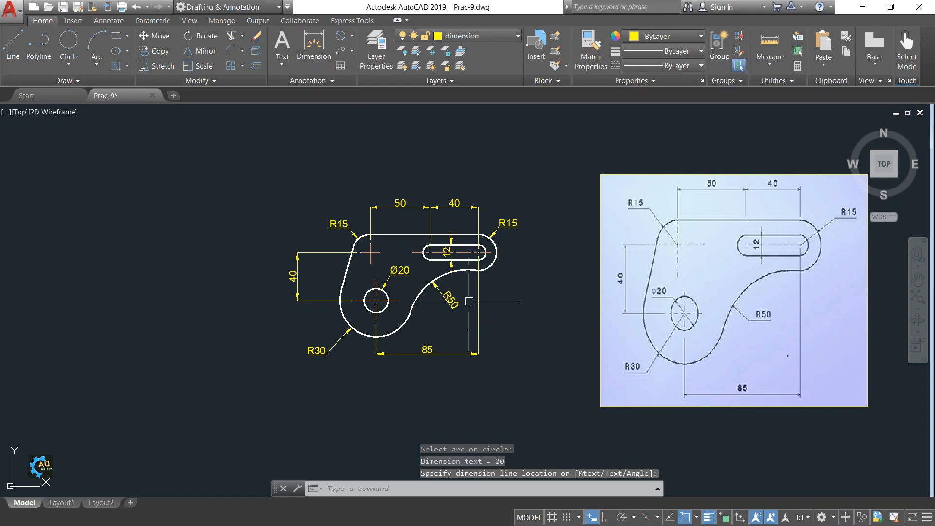
{"action": "middle_click_drag", "start_coordinate": [460, 300], "coordinate": [433, 294]}
{"action": "middle_click_drag", "start_coordinate": [499, 314], "coordinate": [500, 328]}
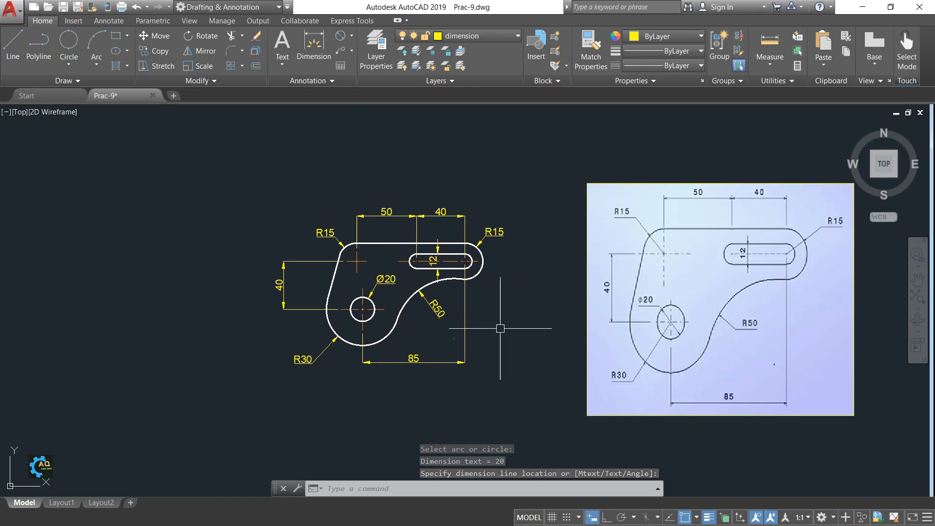
{"action": "scroll", "coordinate": [507, 320], "scroll_direction": "up", "scroll_amount": 2}
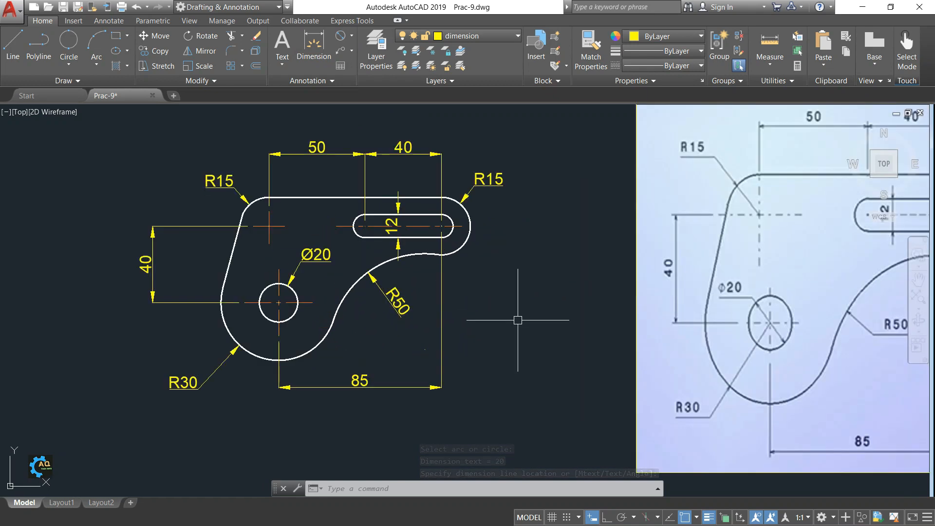
{"action": "scroll", "coordinate": [518, 321], "scroll_direction": "down", "scroll_amount": 2}
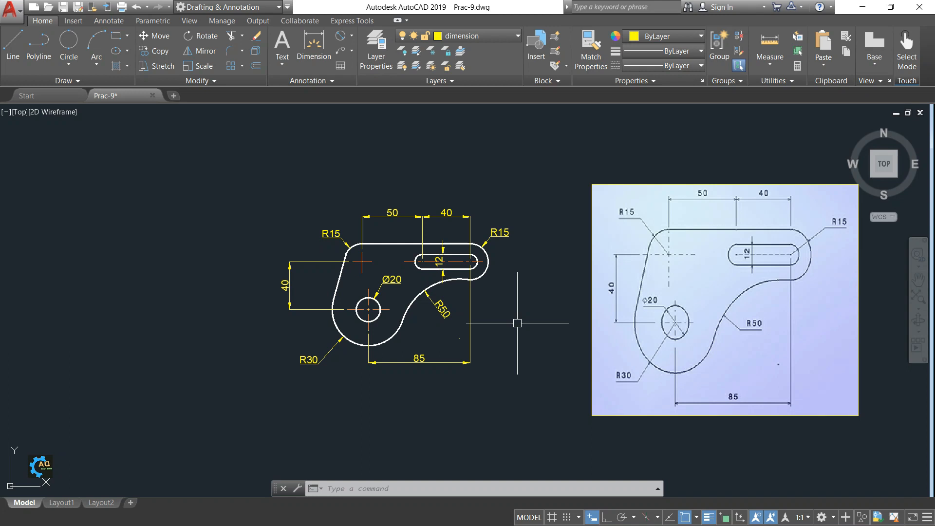
{"action": "middle_click_drag", "start_coordinate": [701, 297], "coordinate": [840, 264]}
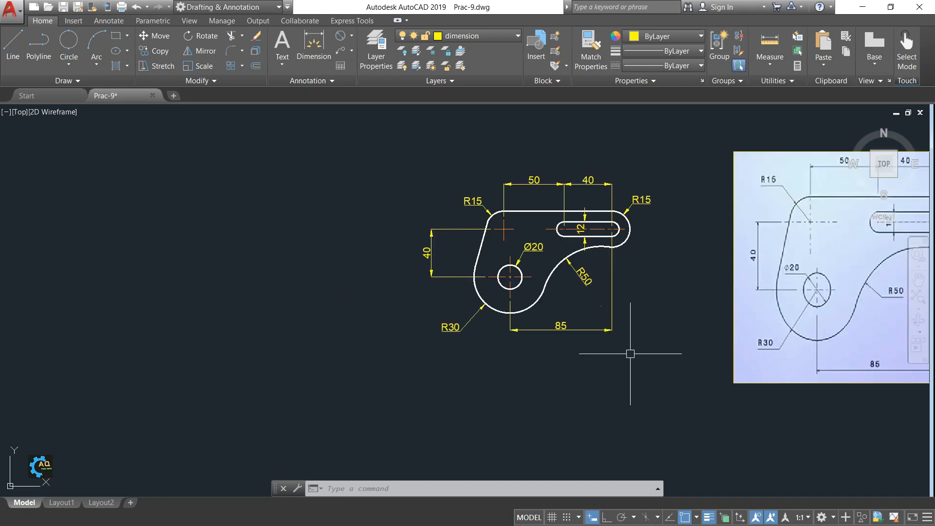
{"action": "scroll", "coordinate": [727, 294], "scroll_direction": "up", "scroll_amount": 2}
{"action": "middle_click_drag", "start_coordinate": [734, 309], "coordinate": [868, 355]}
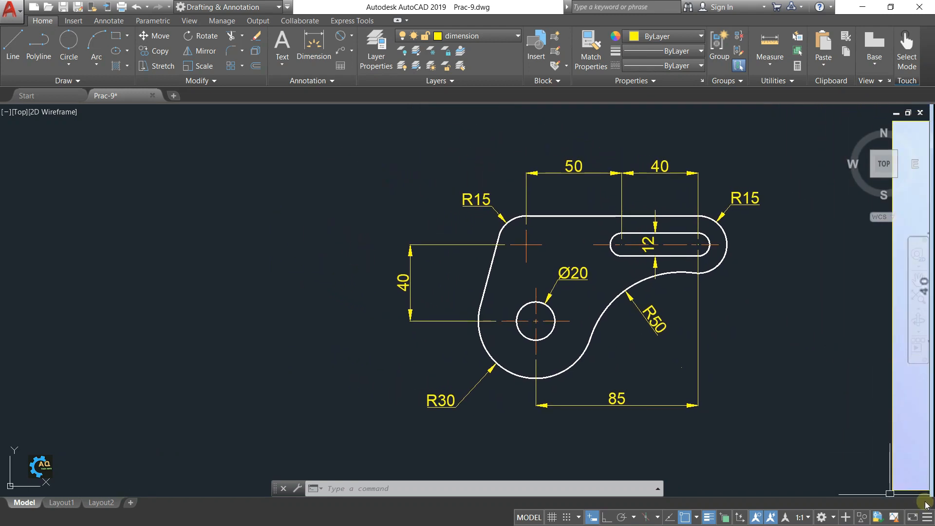